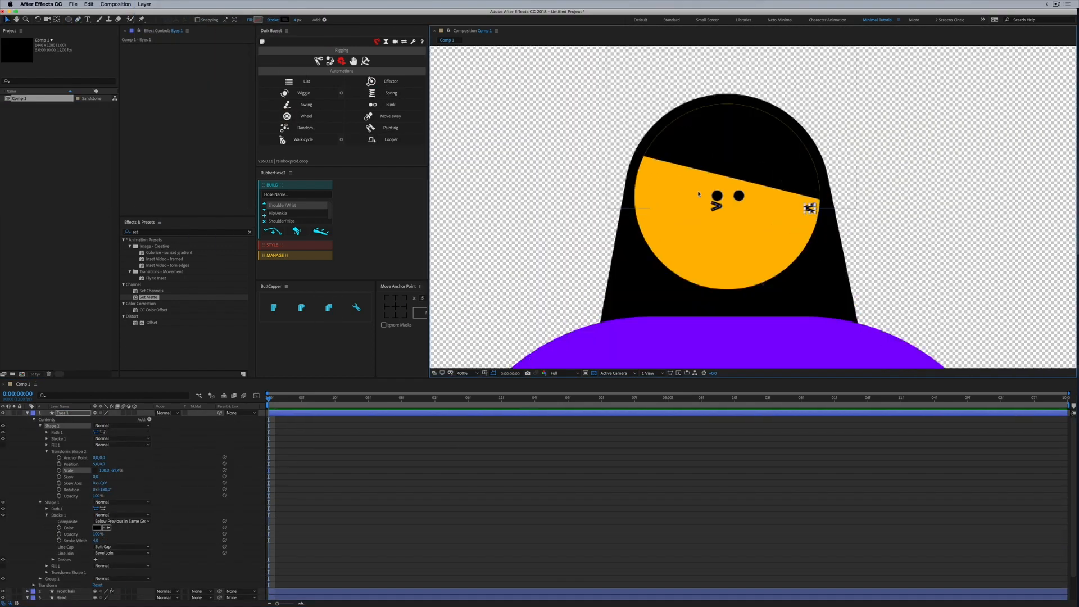
{"action": "key", "text": "shift+Page_Up"}
{"action": "key", "text": "Page_Down"}
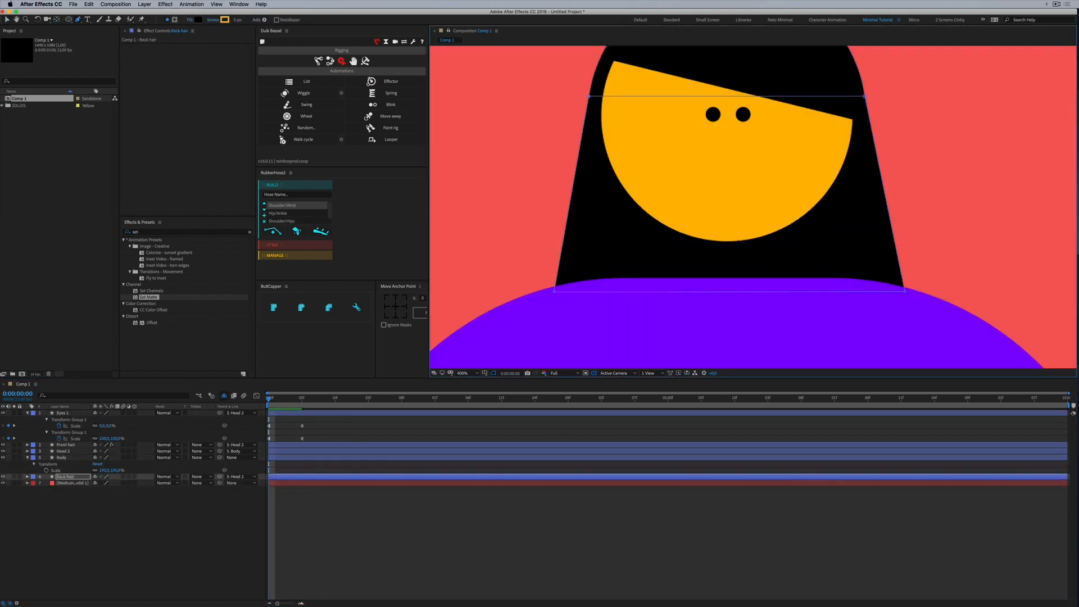
{"action": "key", "text": "shift+slash"}
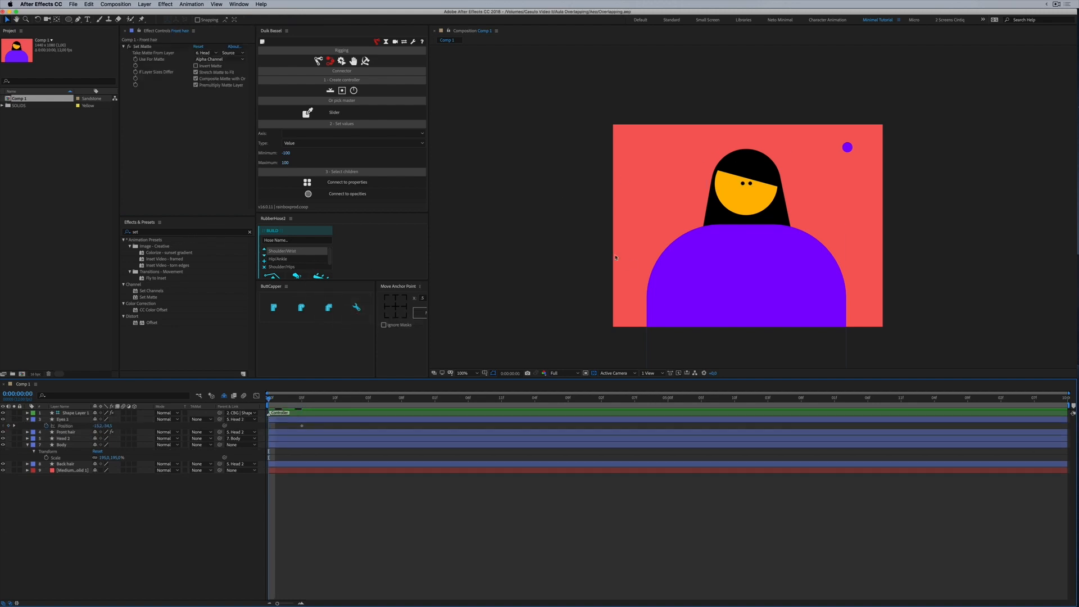
Try moving the body and the head in the composition to test the parenting, undoing each move
{"action": "left_click", "coordinate": [724, 271]}
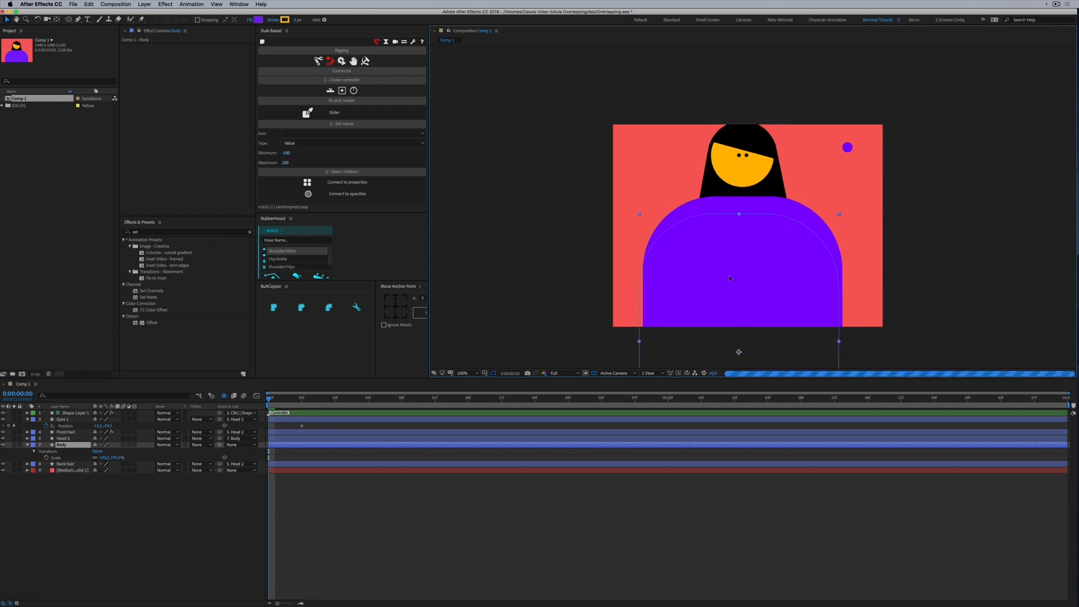
{"action": "left_click_drag", "start_coordinate": [724, 280], "coordinate": [725, 282]}
{"action": "key", "text": "super+z"}
{"action": "mouse_move", "coordinate": [743, 214]}
{"action": "left_mouse_down"}
{"action": "mouse_move", "coordinate": [732, 209]}
{"action": "mouse_move", "coordinate": [740, 197]}
{"action": "left_mouse_up"}
{"action": "key", "text": "super+z"}
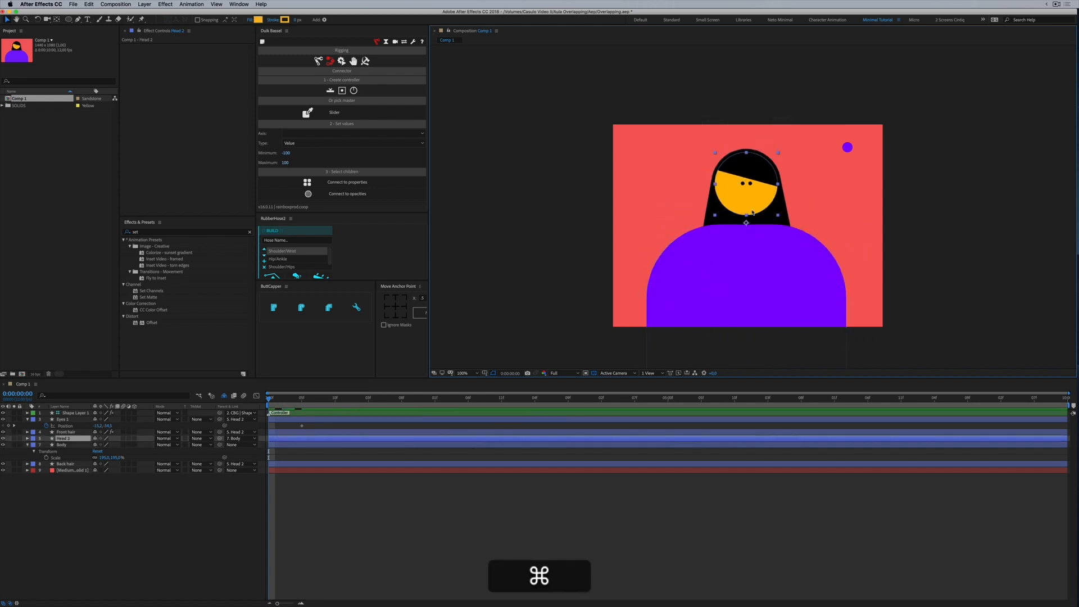
{"action": "key", "text": "super+z"}
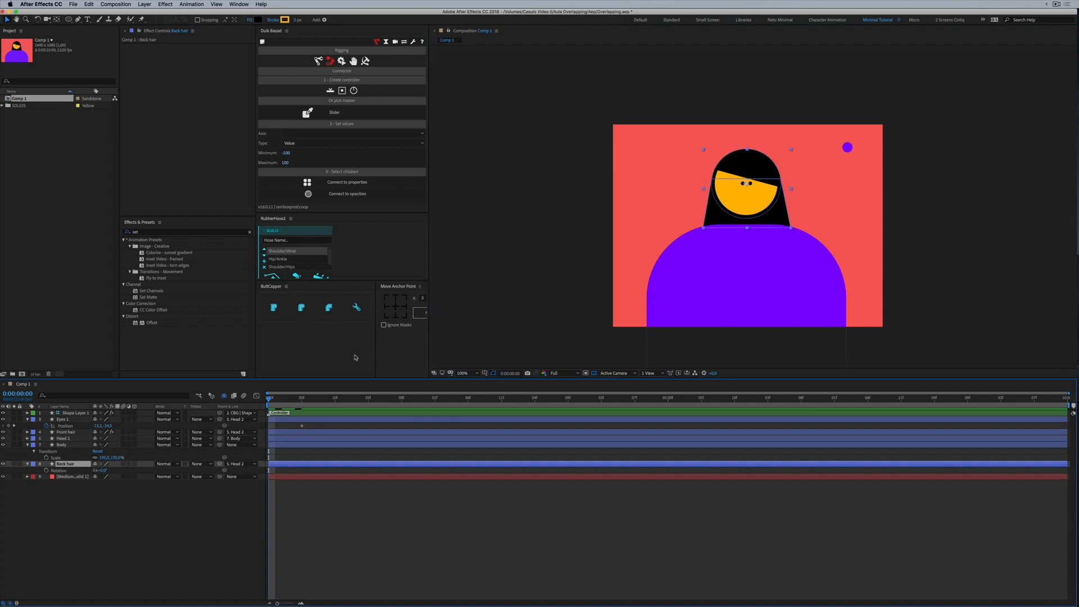
Reveal the Body layer's Position and keyframe the character outside the composition's right edge at the first frame
{"action": "left_click", "coordinate": [101, 508]}
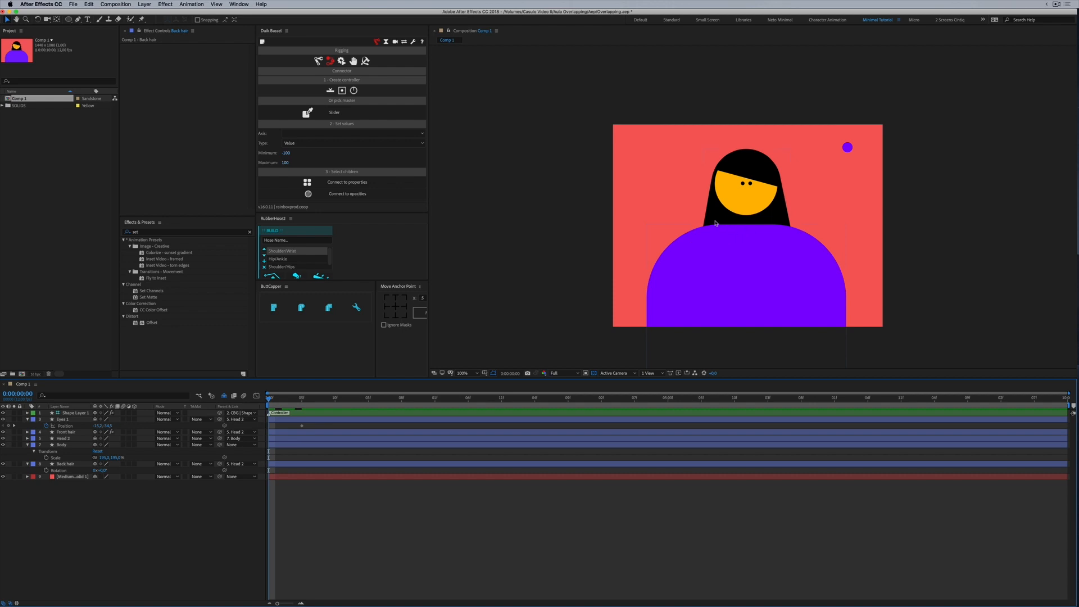
{"action": "left_click", "coordinate": [58, 445]}
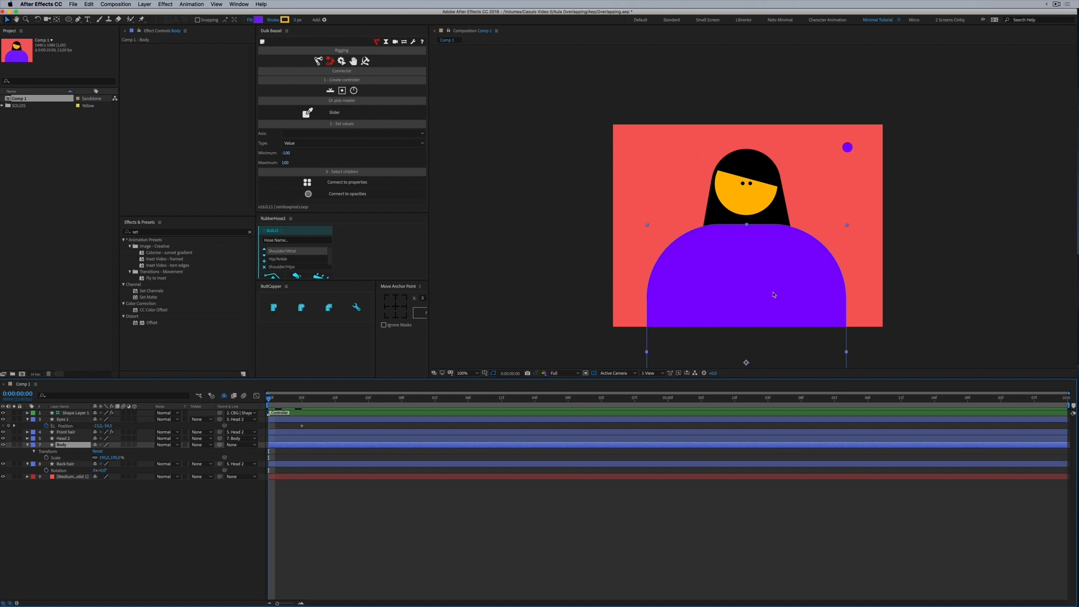
{"action": "left_click_drag", "start_coordinate": [692, 264], "coordinate": [643, 258]}
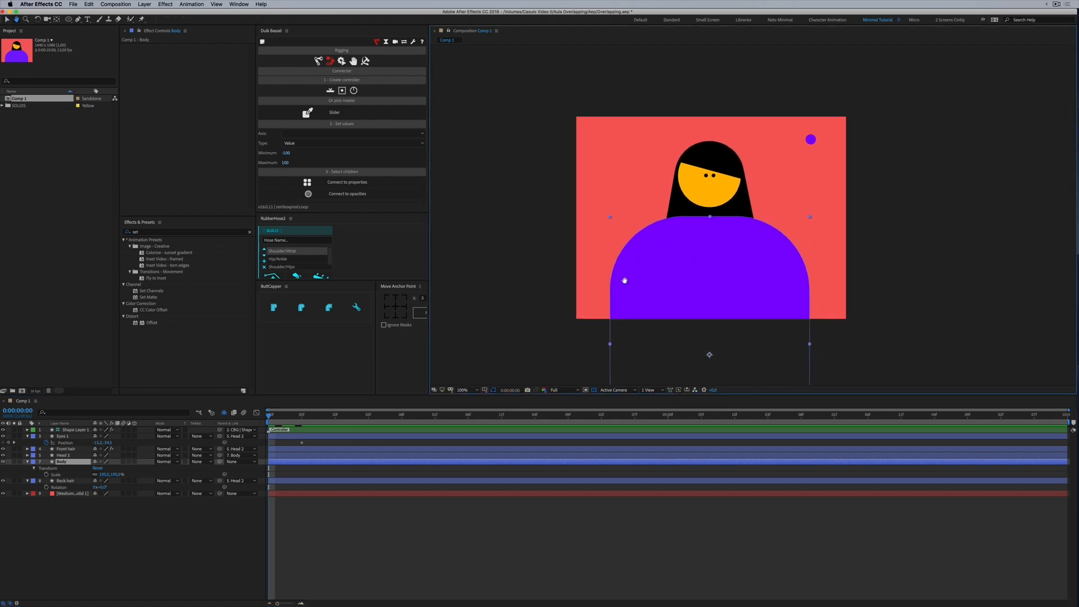
{"action": "left_click_drag", "start_coordinate": [625, 281], "coordinate": [609, 279]}
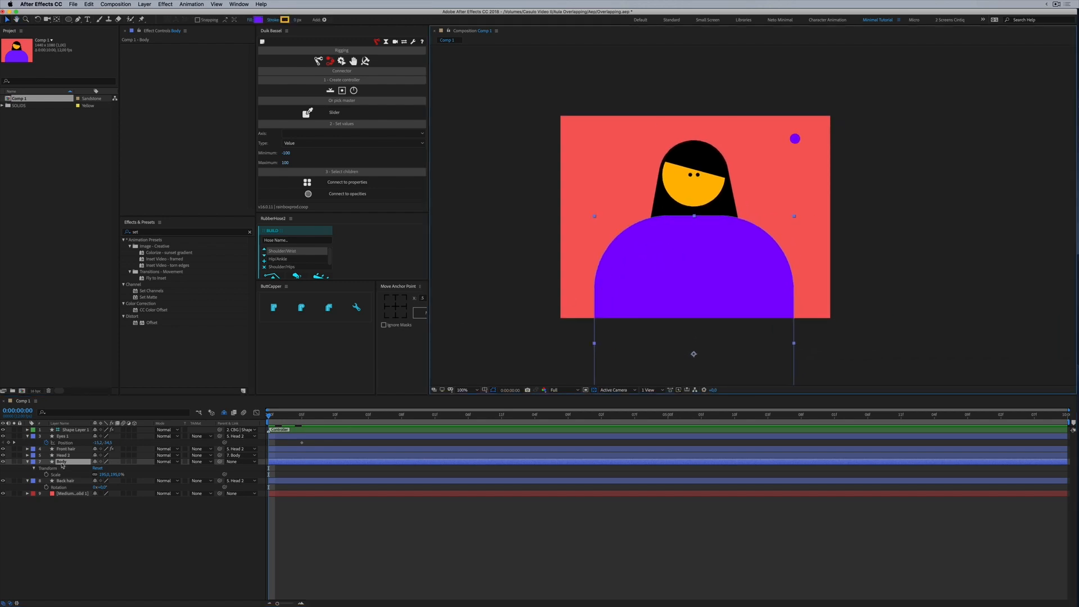
{"action": "key", "text": "p"}
{"action": "left_click_drag", "start_coordinate": [707, 282], "coordinate": [890, 271]}
{"action": "left_click_drag", "start_coordinate": [269, 469], "coordinate": [302, 469]}
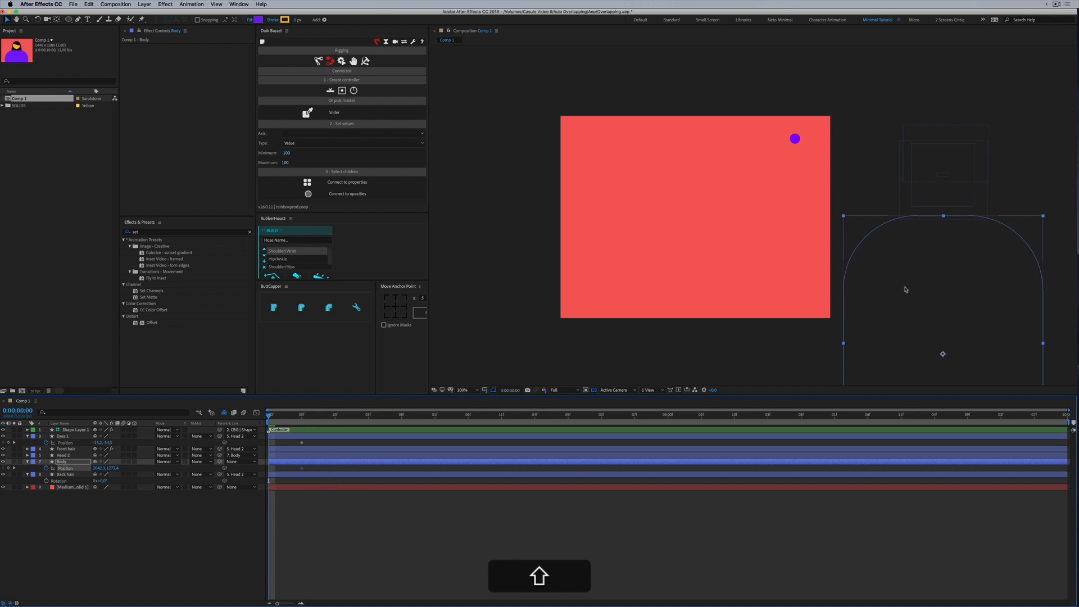
Check the composition settings and keyframe the Body back in the middle of the composition at 0:00:01:03
{"action": "left_click_drag", "start_coordinate": [296, 417], "coordinate": [375, 417]}
{"action": "key", "text": "super+k"}
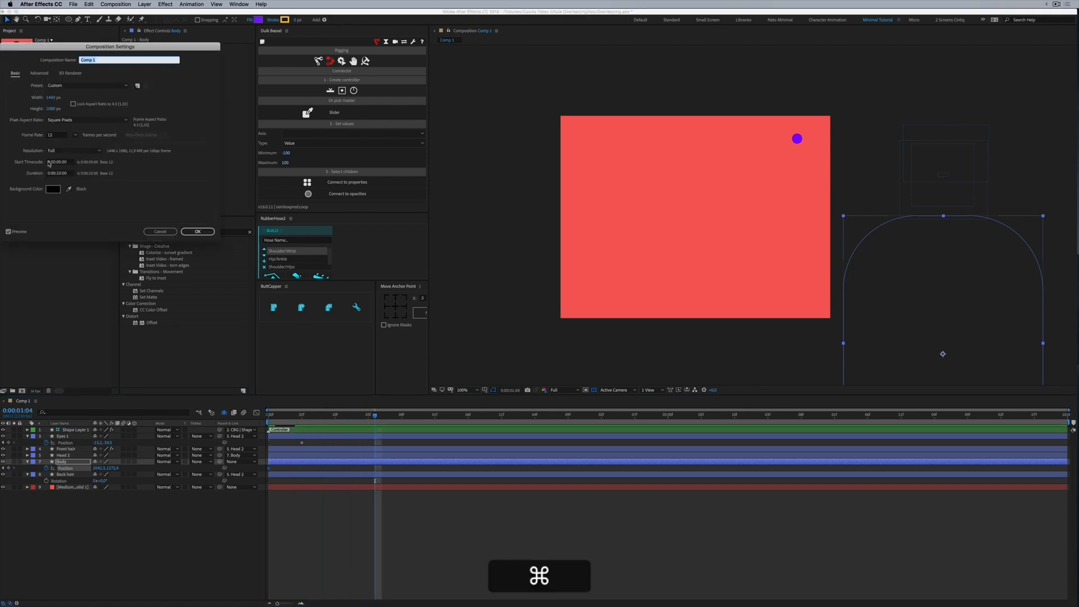
{"action": "left_click", "coordinate": [197, 231]}
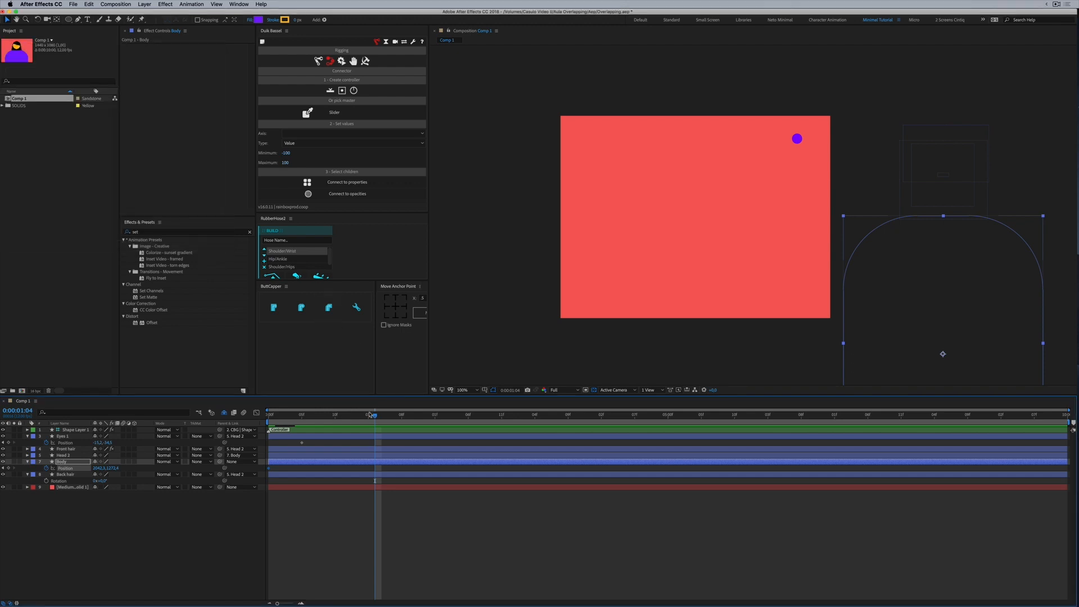
{"action": "mouse_move", "coordinate": [377, 417]}
{"action": "left_mouse_down"}
{"action": "mouse_move", "coordinate": [402, 417]}
{"action": "mouse_move", "coordinate": [368, 417]}
{"action": "left_mouse_up"}
{"action": "left_click_drag", "start_coordinate": [918, 314], "coordinate": [675, 312]}
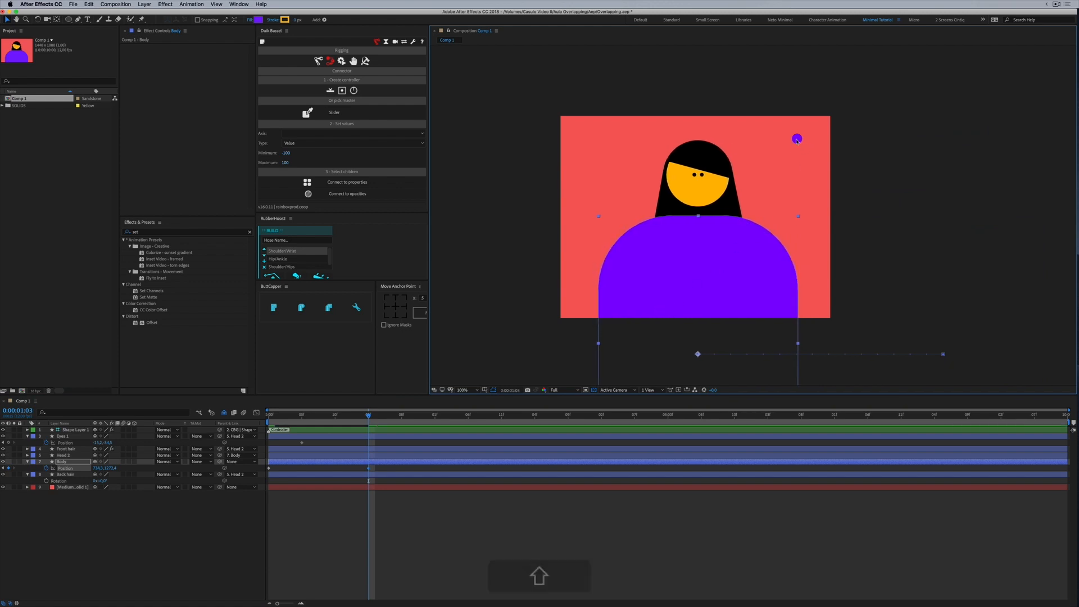
Reveal the Position of the controller circle in Shape Layer 1 and remove its second keyframe
{"action": "left_click", "coordinate": [287, 432]}
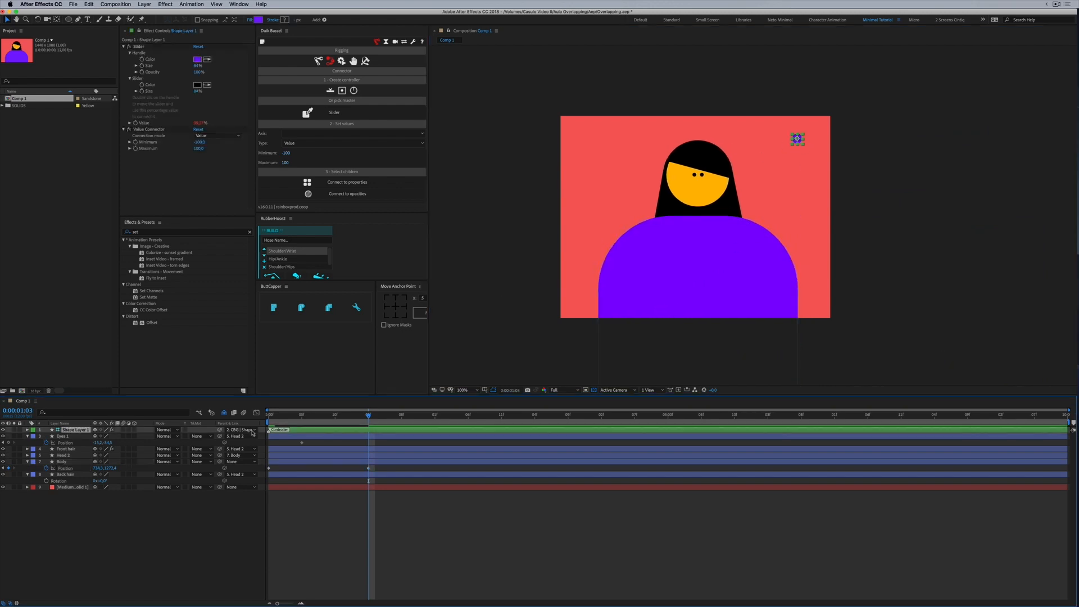
{"action": "left_click", "coordinate": [798, 139]}
{"action": "key", "text": "shift"}
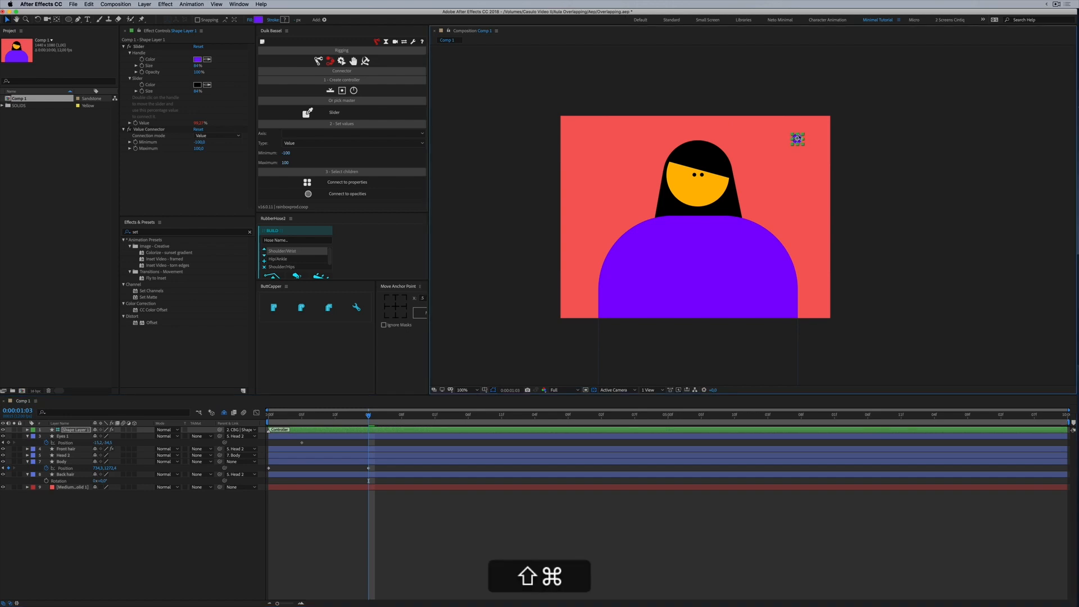
{"action": "key", "text": "p"}
{"action": "mouse_move", "coordinate": [97, 436]}
{"action": "left_mouse_down"}
{"action": "mouse_move", "coordinate": [113, 436]}
{"action": "mouse_move", "coordinate": [99, 437]}
{"action": "left_mouse_up"}
{"action": "key", "text": "super+z"}
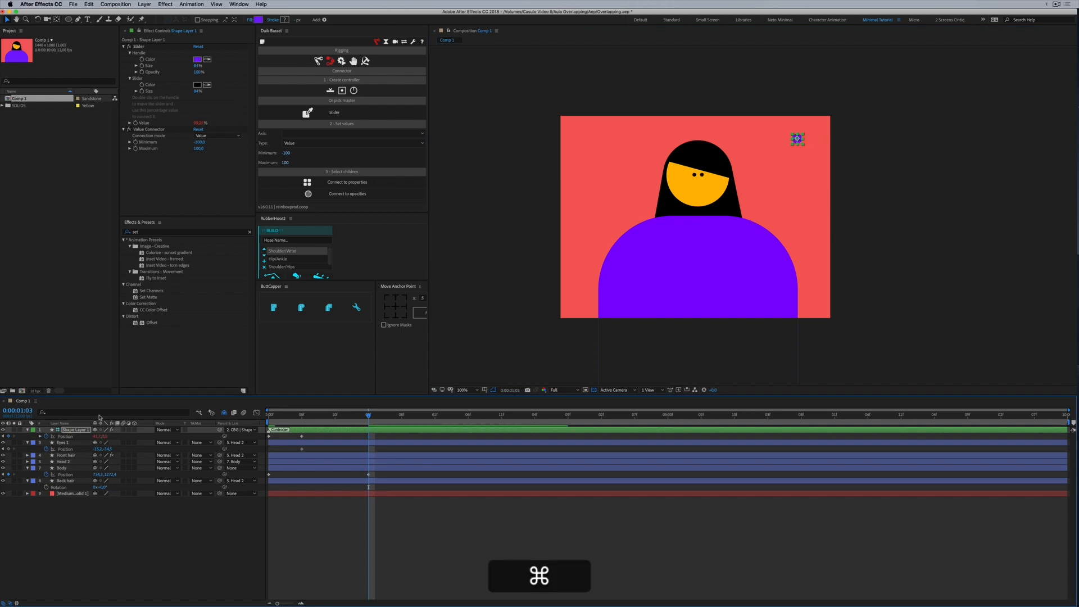
Move the Body's second Position keyframe to 0:00:01:02 and nudge its first-frame position left, closer to the composition
{"action": "mouse_move", "coordinate": [288, 416]}
{"action": "left_mouse_down"}
{"action": "mouse_move", "coordinate": [270, 416]}
{"action": "mouse_move", "coordinate": [358, 416]}
{"action": "mouse_move", "coordinate": [269, 417]}
{"action": "left_mouse_up"}
{"action": "left_click", "coordinate": [269, 474]}
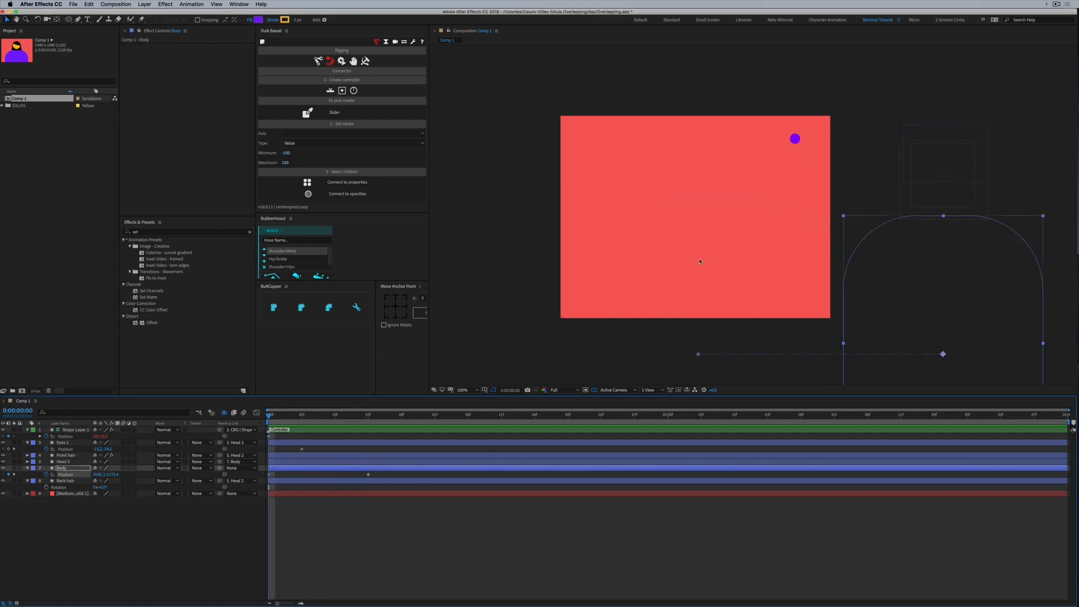
{"action": "left_click_drag", "start_coordinate": [368, 475], "coordinate": [361, 474]}
{"action": "key", "text": "shift+Left"}
{"action": "key", "text": "shift+Left"}
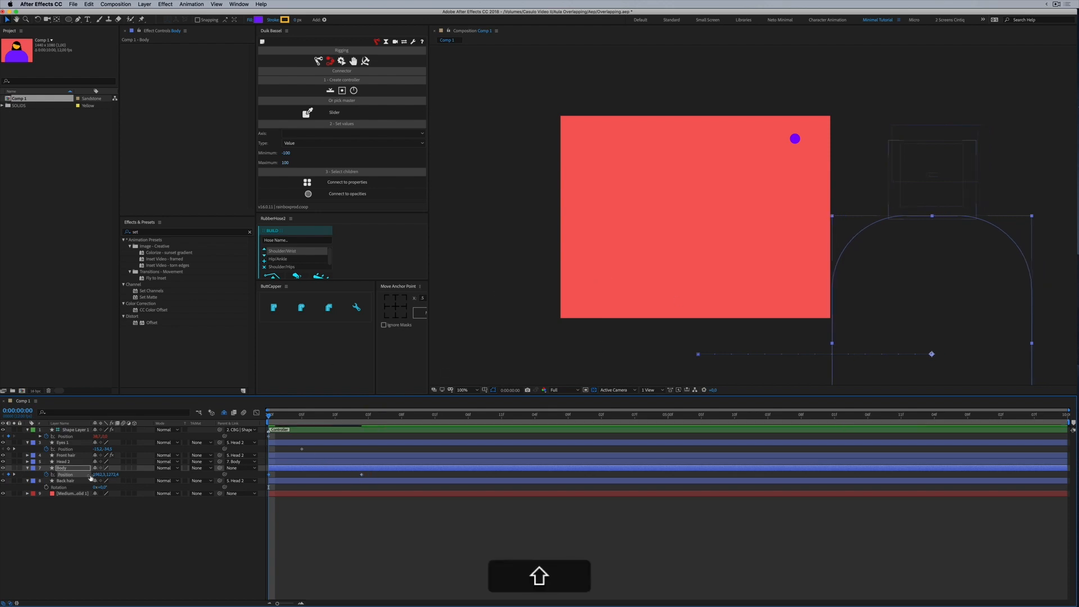
Add Rotation keyframes to the Body, upright at 0:00:01:02 and tilted clockwise about 23° at the first frame
{"action": "key", "text": "r"}
{"action": "key", "text": "shift+p"}
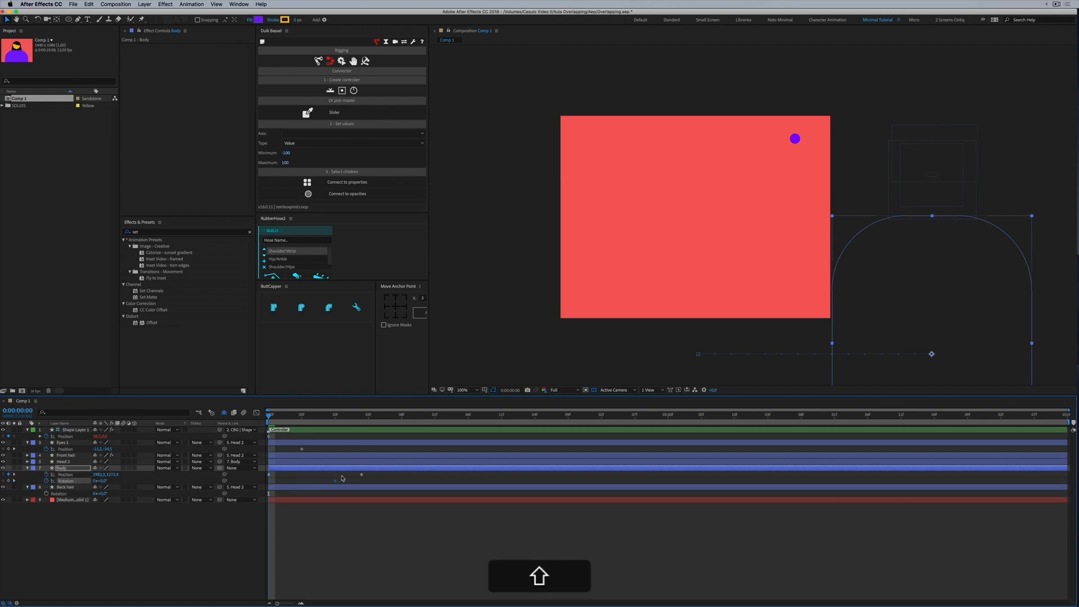
{"action": "left_click", "coordinate": [363, 417], "text": "shift"}
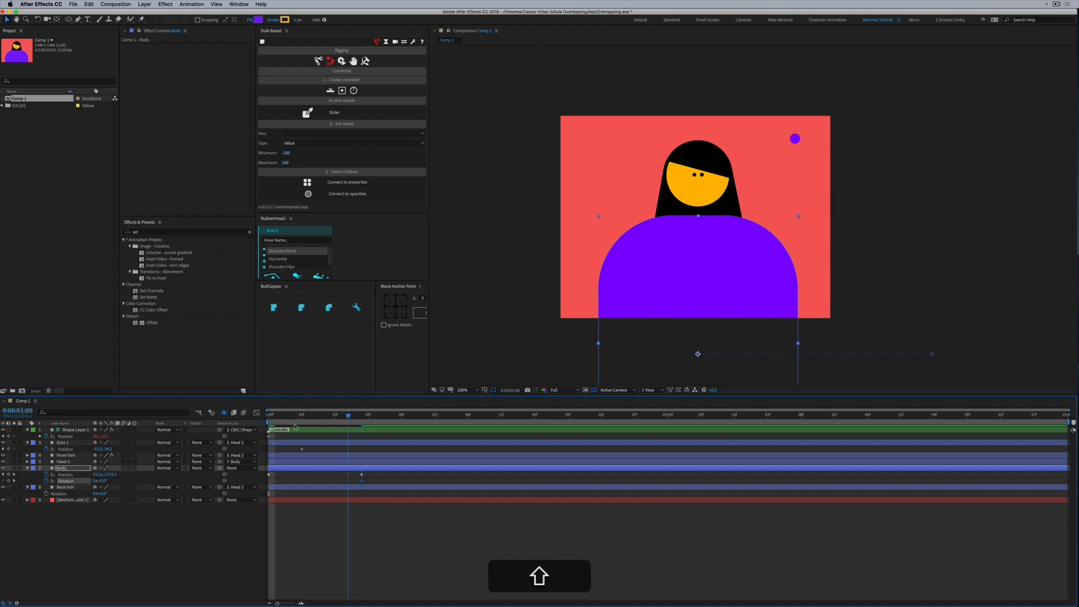
{"action": "key", "text": "Home"}
{"action": "left_click_drag", "start_coordinate": [105, 482], "coordinate": [118, 482]}
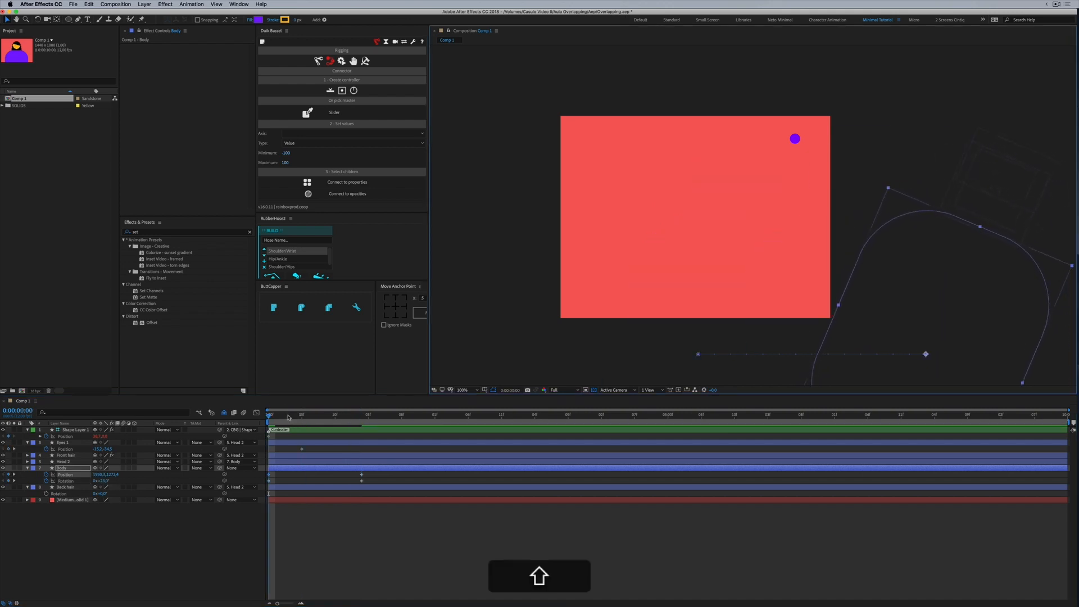
Scrub and play back the Body's slide-in to review the combined Position and Rotation movement
{"action": "left_click", "coordinate": [363, 416], "text": "shift"}
{"action": "left_click_drag", "start_coordinate": [371, 479], "coordinate": [266, 485]}
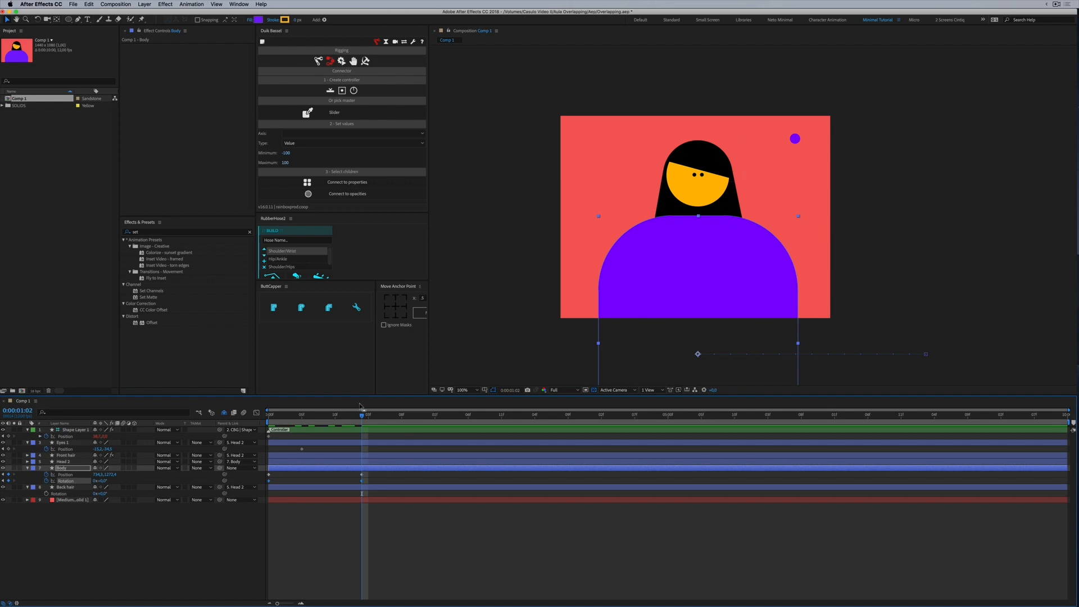
{"action": "left_click_drag", "start_coordinate": [279, 416], "coordinate": [361, 412]}
{"action": "left_click", "coordinate": [273, 415]}
{"action": "key", "text": "space"}
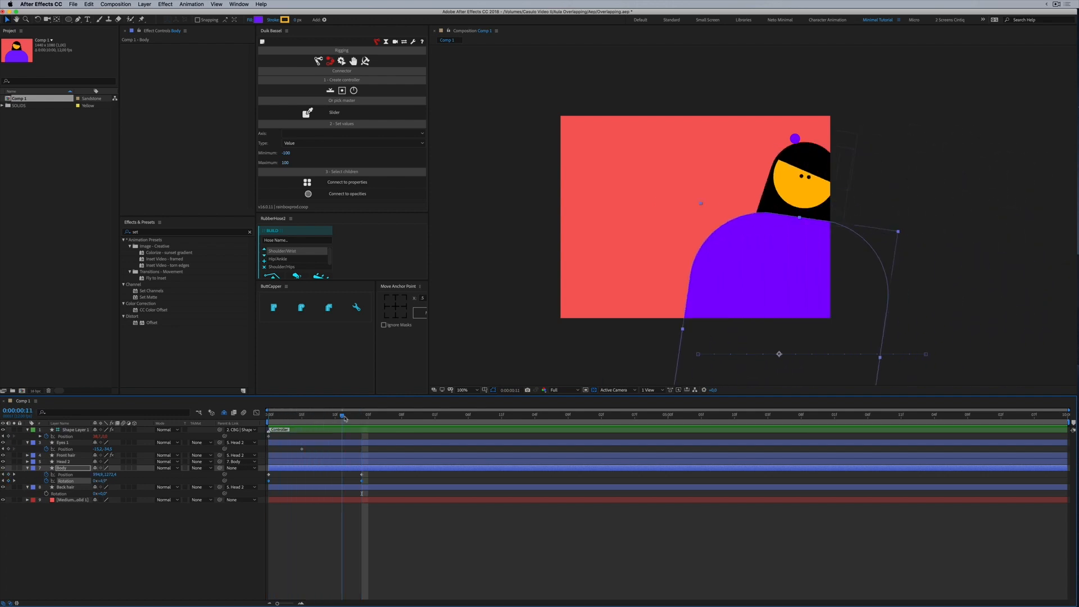
Offset the Body's Rotation keyframes behind the Position keyframes, starting at frame 2 and ending at 0:00:01:05
{"action": "left_click_drag", "start_coordinate": [370, 479], "coordinate": [283, 482]}
{"action": "left_click", "coordinate": [274, 417]}
{"action": "left_click_drag", "start_coordinate": [275, 417], "coordinate": [380, 412]}
{"action": "left_click", "coordinate": [382, 479]}
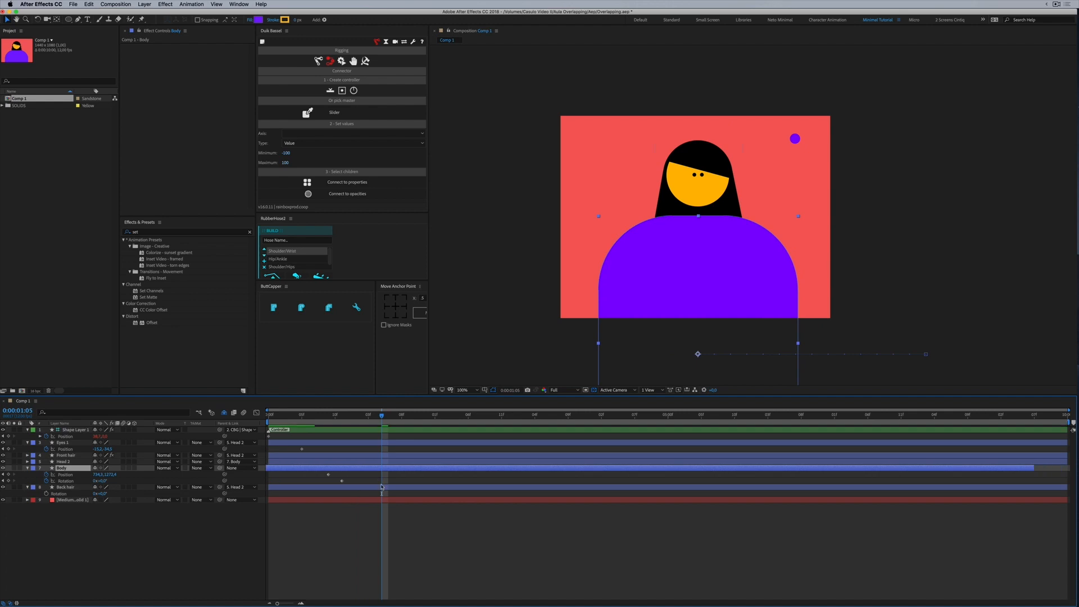
{"action": "left_click", "coordinate": [379, 484], "text": "super"}
Move the Body's last Position keyframe to 0:00:01:01 and apply Easy Ease to its Position and Rotation keyframes
{"action": "left_click_drag", "start_coordinate": [376, 482], "coordinate": [261, 496]}
{"action": "left_click", "coordinate": [361, 475]}
{"action": "key", "text": "F9"}
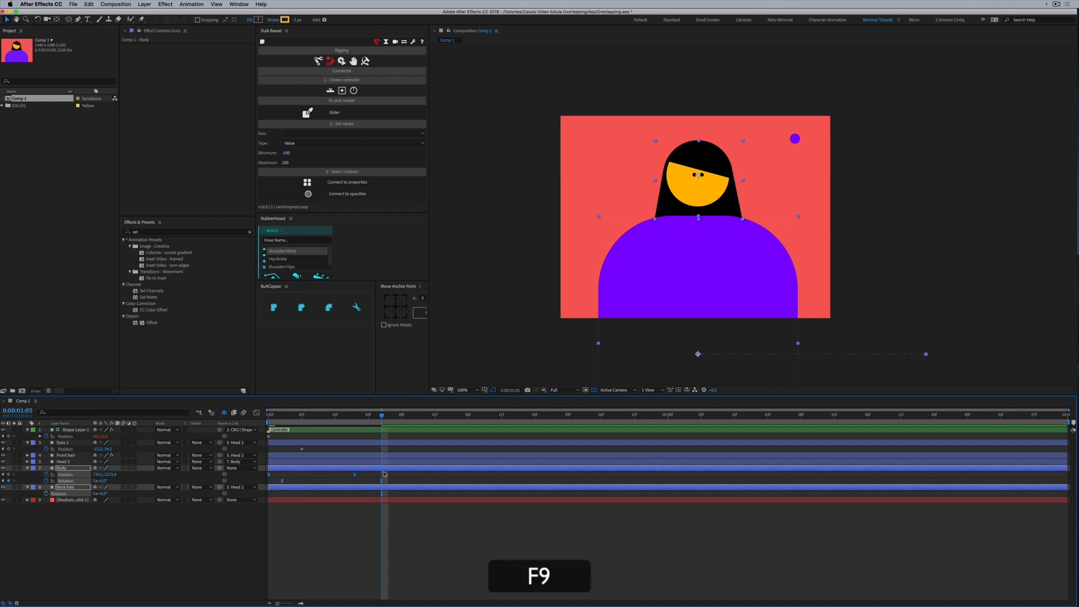
Reshape the Body's speed graph so the Position movement peaks sharply and slows gradually, and play it back
{"action": "left_click", "coordinate": [256, 412]}
{"action": "left_click_drag", "start_coordinate": [270, 589], "coordinate": [322, 570]}
{"action": "key", "text": "space"}
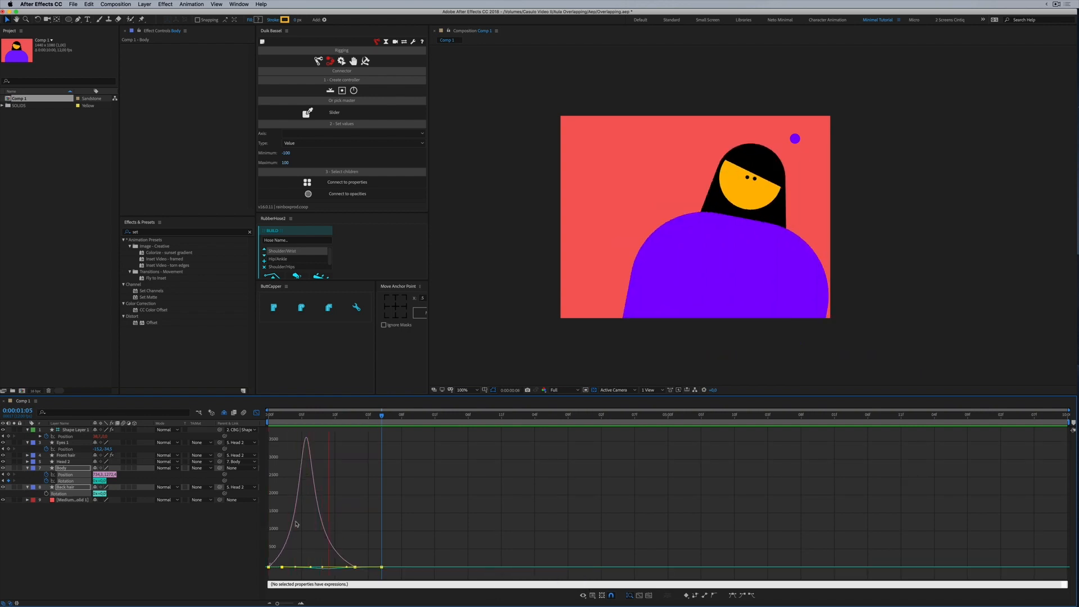
{"action": "left_click", "coordinate": [256, 412]}
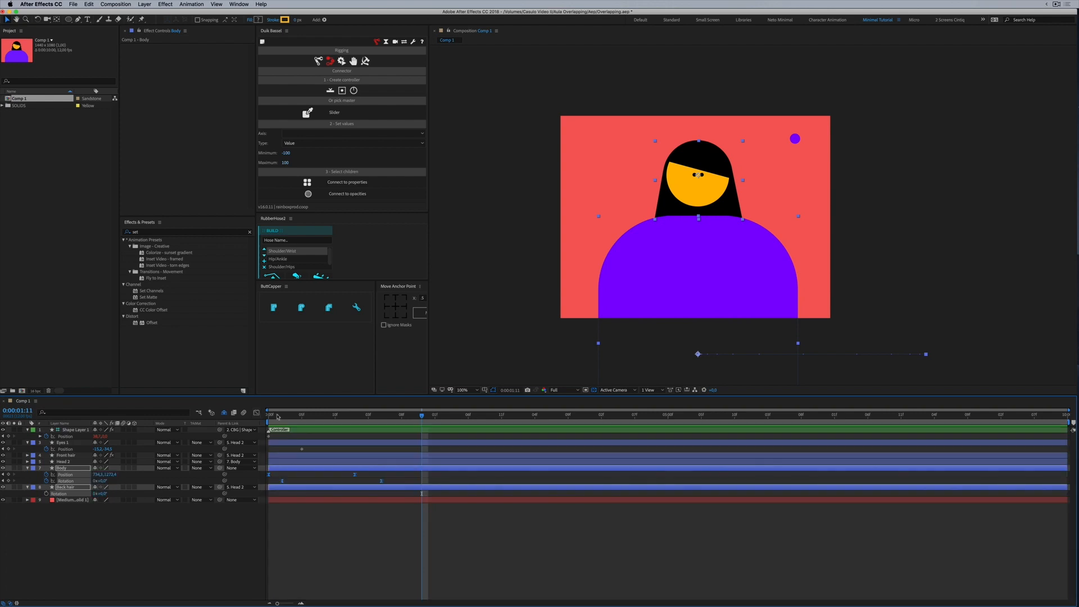
Move the Body's last Rotation keyframe to 0:00:01:04 and save the project
{"action": "left_click", "coordinate": [371, 419]}
{"action": "left_click_drag", "start_coordinate": [381, 480], "coordinate": [373, 481]}
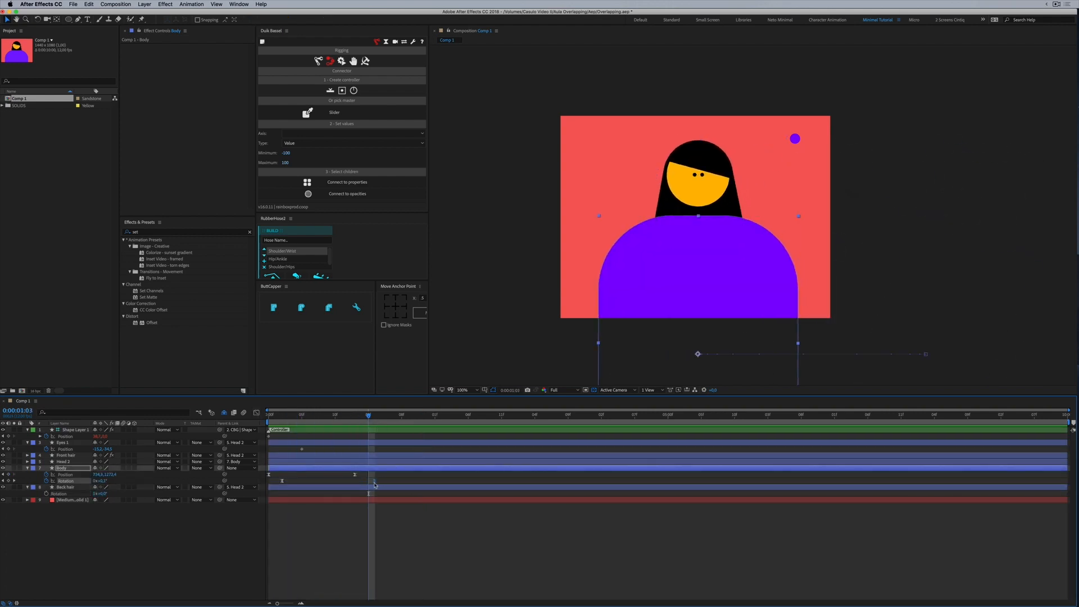
{"action": "key", "text": "super+s"}
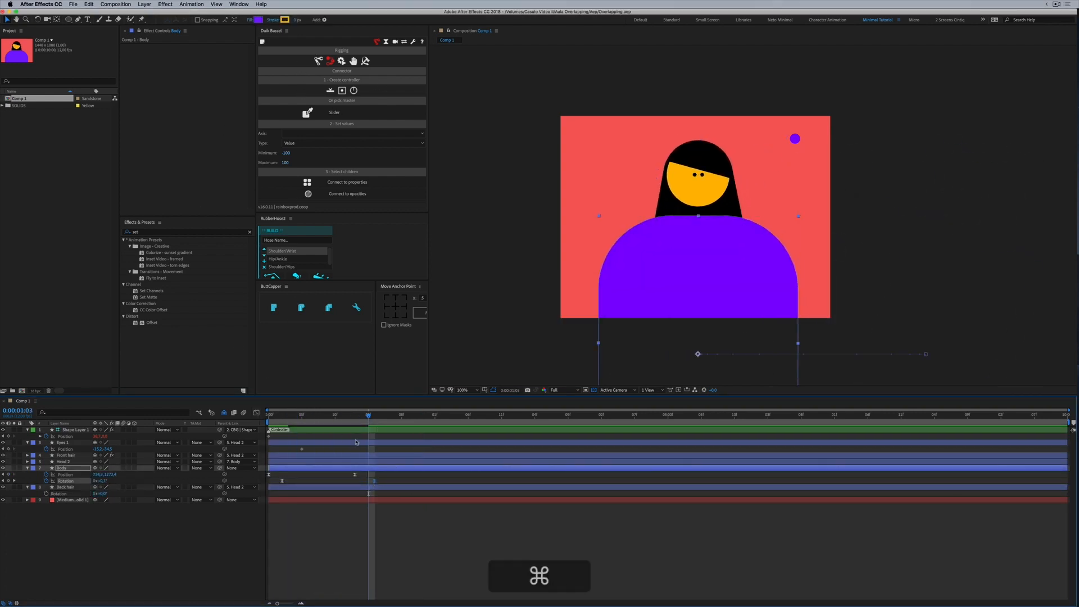
Add a Duik Spring automation to the Body's Position and set its Elasticity to 1.5
{"action": "left_click", "coordinate": [354, 474]}
{"action": "left_click", "coordinate": [341, 61]}
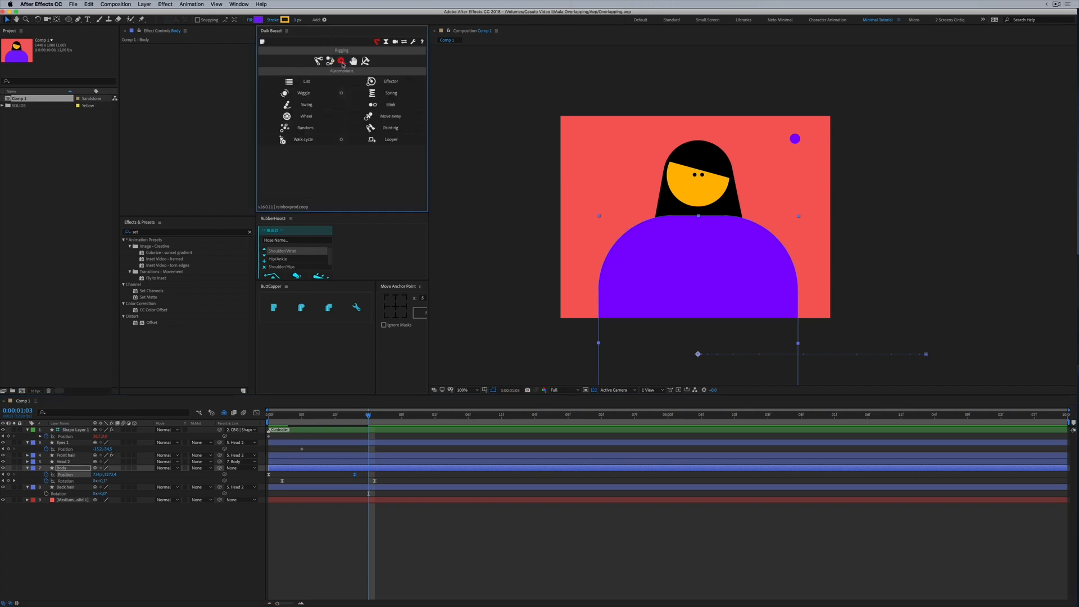
{"action": "left_click", "coordinate": [392, 94]}
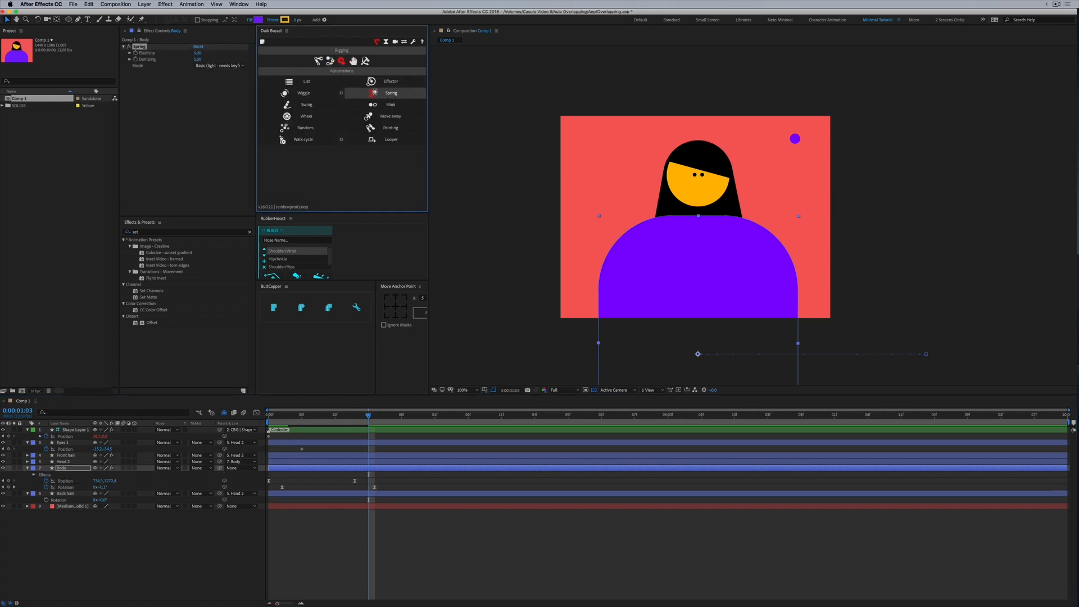
{"action": "left_click", "coordinate": [197, 53]}
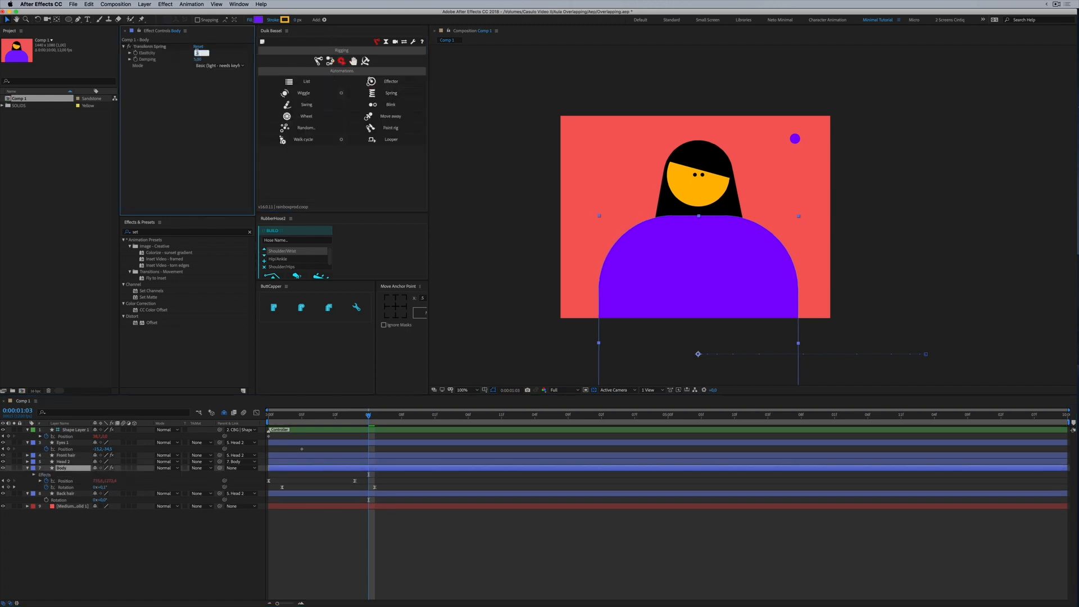
{"action": "type", "text": "1,5"}
{"action": "key", "text": "Return"}
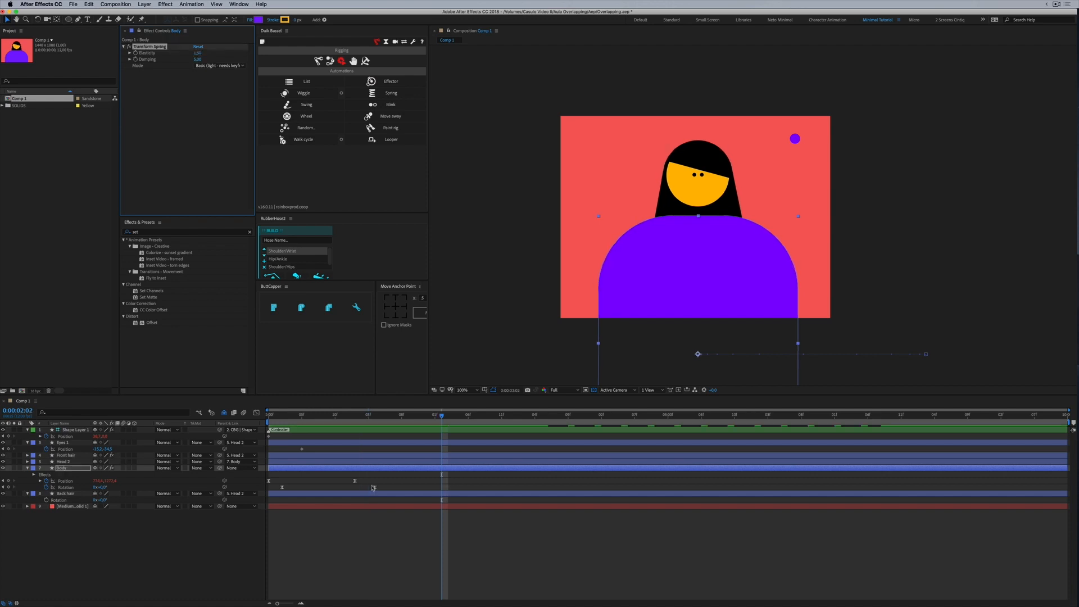
Add a Duik Spring automation to the Body's Rotation and set its Elasticity to 1.5
{"action": "left_click_drag", "start_coordinate": [375, 487], "coordinate": [368, 487]}
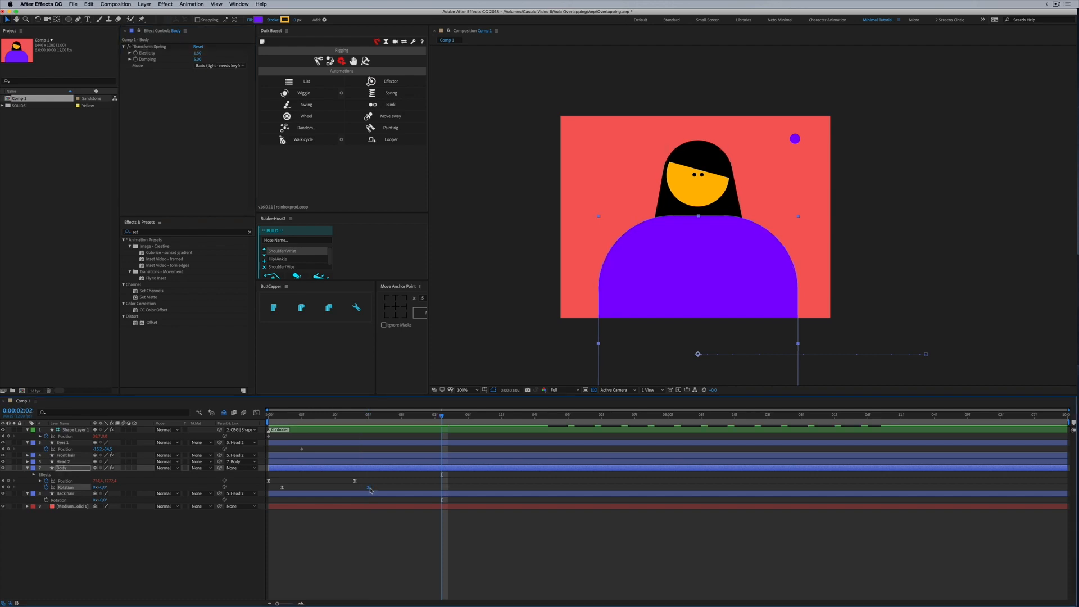
{"action": "left_click", "coordinate": [387, 94]}
{"action": "left_click", "coordinate": [200, 79]}
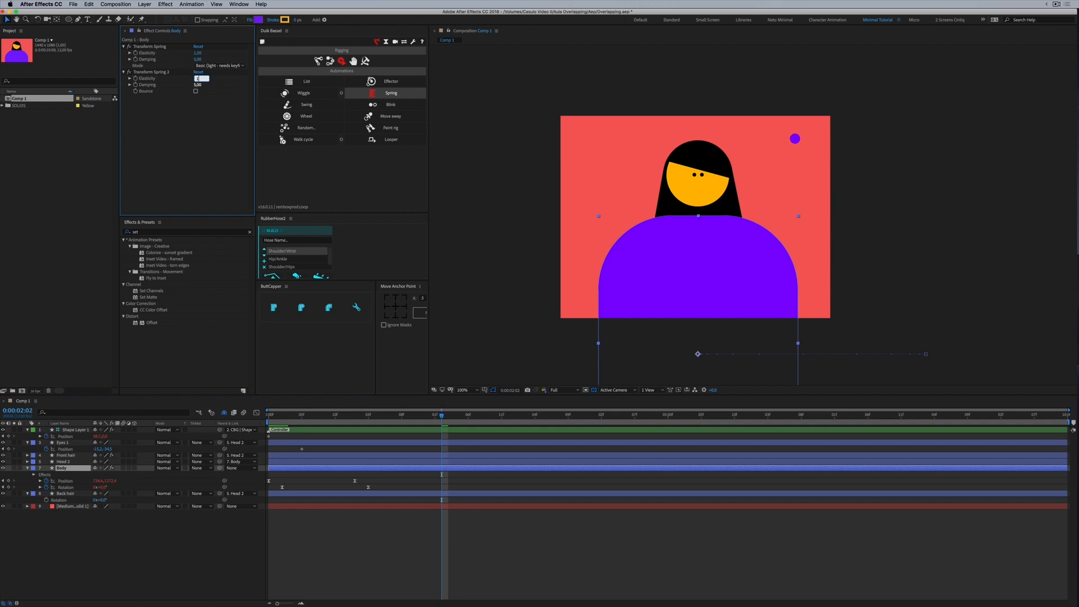
{"action": "type", "text": "1,5"}
{"action": "key", "text": "Return"}
Retime the Body's last Position keyframe to 0:00:00:10 and its Rotation keyframes to 0:00:00:03 and 0:00:01:00, and play it back
{"action": "left_click_drag", "start_coordinate": [346, 476], "coordinate": [288, 489]}
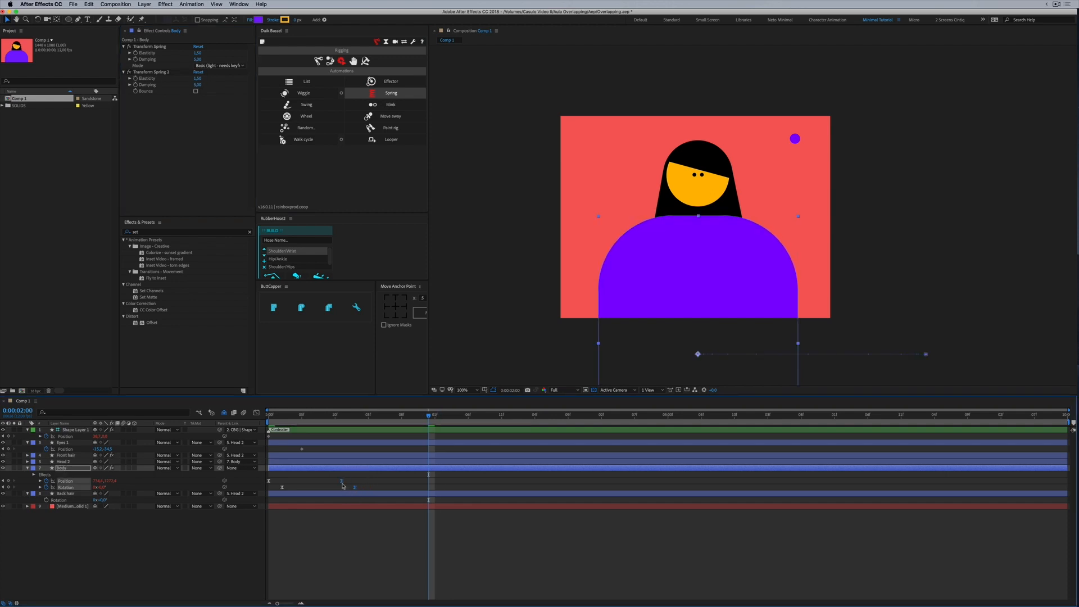
{"action": "left_click", "coordinate": [323, 487]}
{"action": "key", "text": "space"}
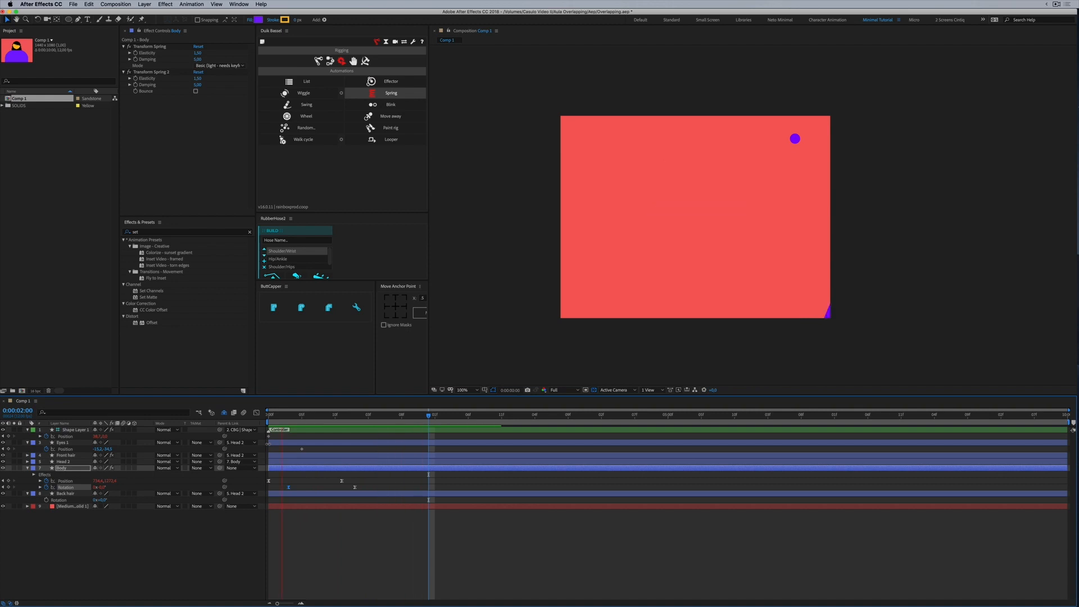
{"action": "key", "text": "space"}
{"action": "mouse_move", "coordinate": [275, 416]}
{"action": "left_mouse_down"}
{"action": "mouse_move", "coordinate": [346, 417]}
{"action": "mouse_move", "coordinate": [289, 417]}
{"action": "left_mouse_up"}
{"action": "mouse_move", "coordinate": [331, 477]}
{"action": "left_mouse_down"}
{"action": "mouse_move", "coordinate": [359, 490]}
{"action": "mouse_move", "coordinate": [344, 475]}
{"action": "left_mouse_up"}
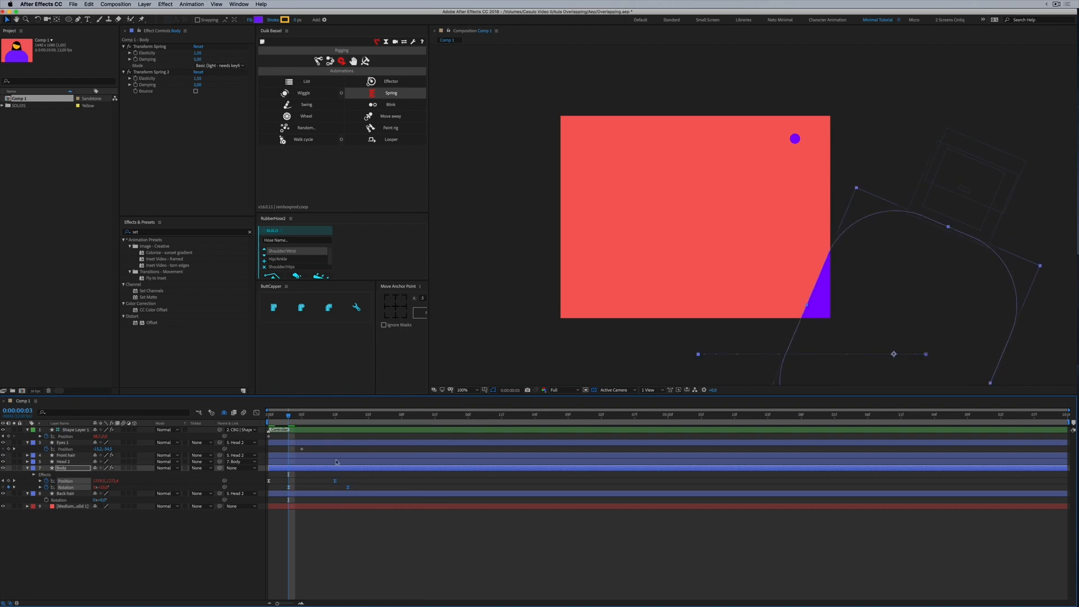
{"action": "key", "text": "space"}
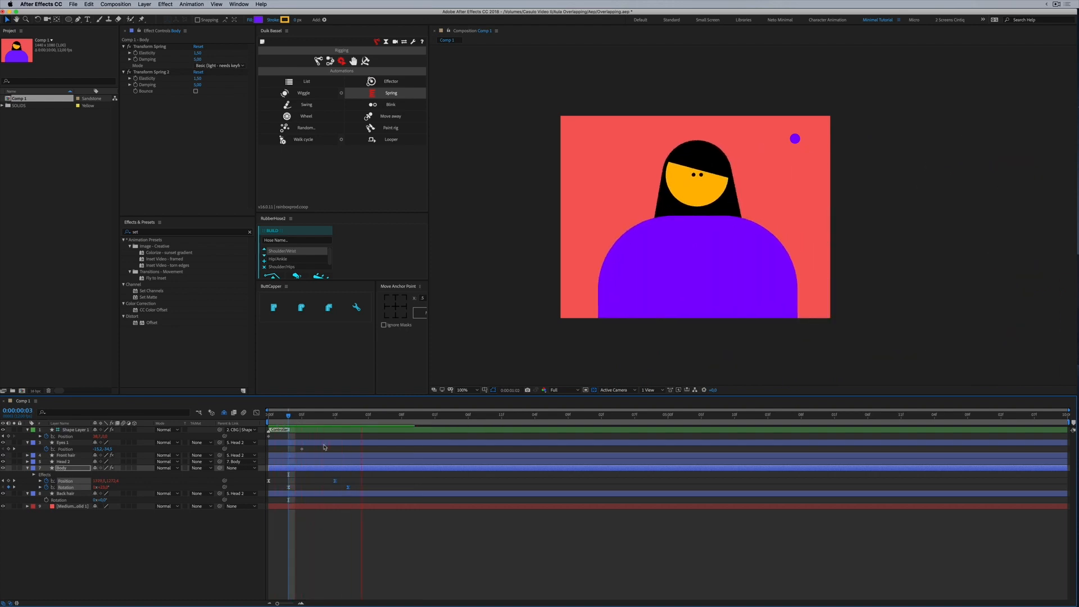
Try a slower and a faster slide by shifting the Body's last Position and Rotation keyframes together, and play each version back
{"action": "left_click_drag", "start_coordinate": [326, 476], "coordinate": [430, 490]}
{"action": "key", "text": "space"}
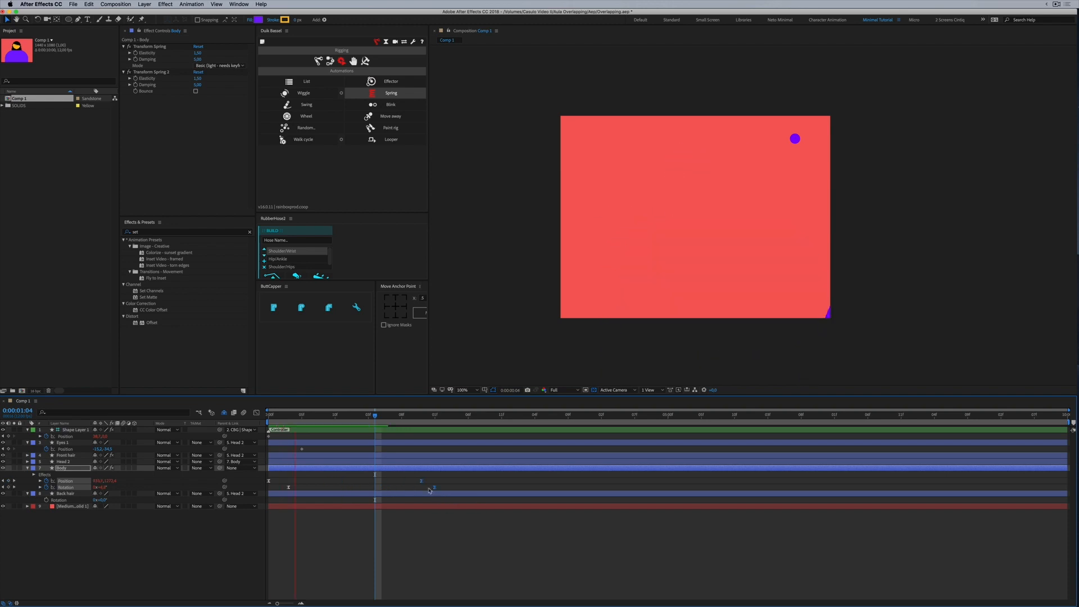
{"action": "key", "text": "space"}
{"action": "left_click_drag", "start_coordinate": [422, 481], "coordinate": [328, 480]}
{"action": "key", "text": "space"}
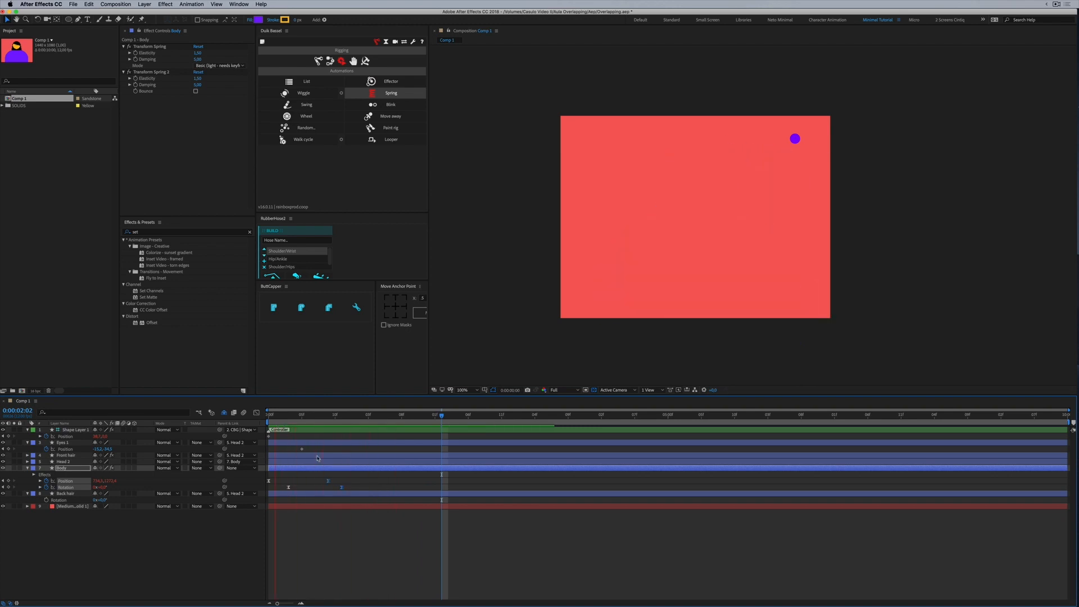
{"action": "key", "text": "space"}
{"action": "left_click", "coordinate": [275, 419]}
{"action": "key", "text": "space"}
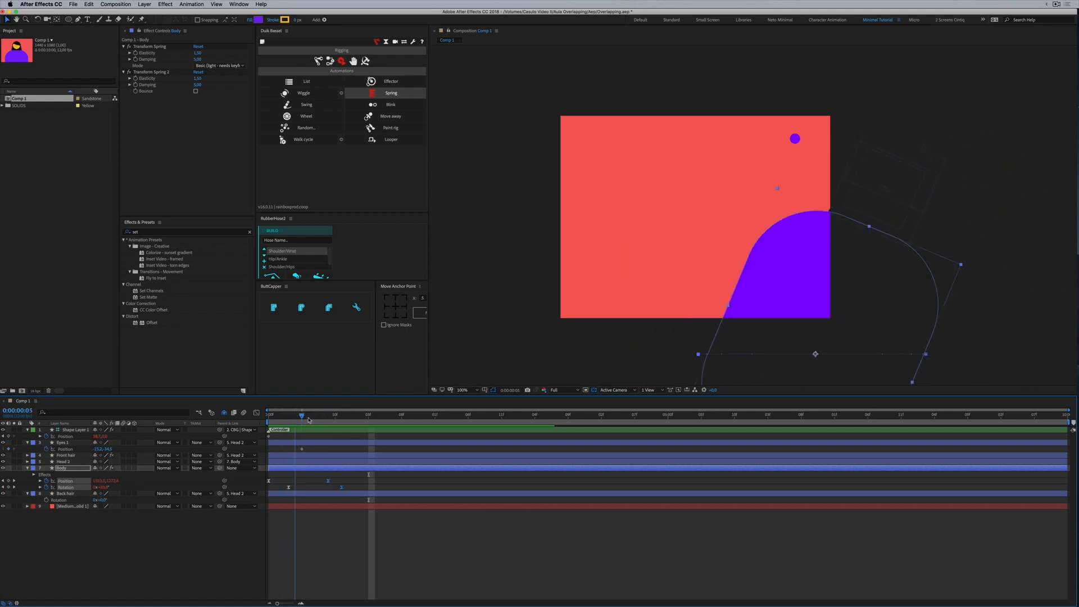
{"action": "left_click", "coordinate": [70, 470]}
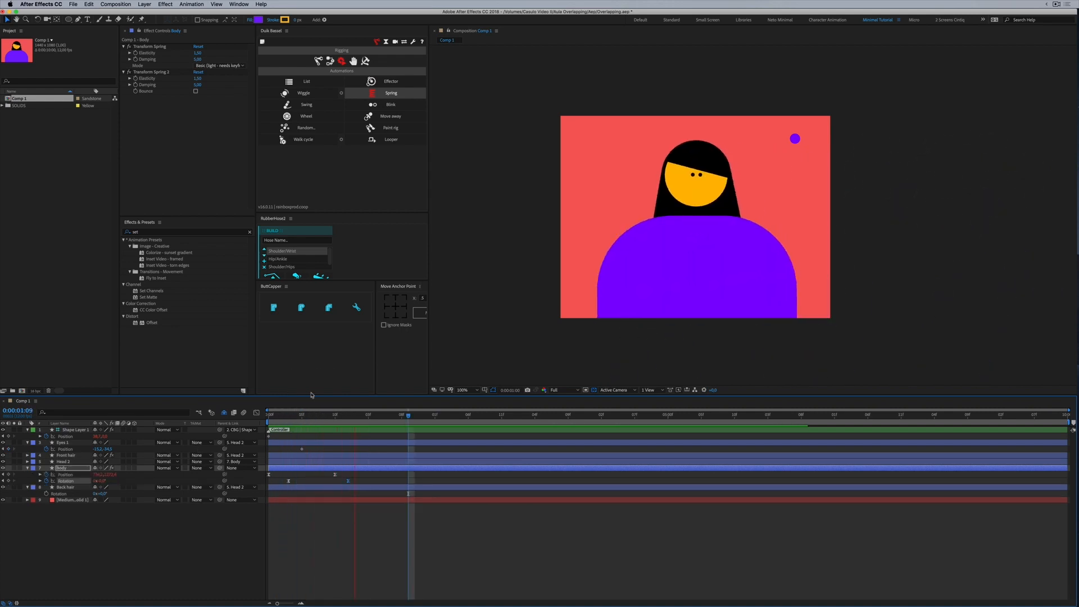
{"action": "key", "text": "space"}
Create a null object above the Body layer, rename it Scale, and parent the Body to it
{"action": "mouse_move", "coordinate": [300, 416]}
{"action": "left_mouse_down"}
{"action": "mouse_move", "coordinate": [359, 417]}
{"action": "mouse_move", "coordinate": [302, 417]}
{"action": "left_mouse_up"}
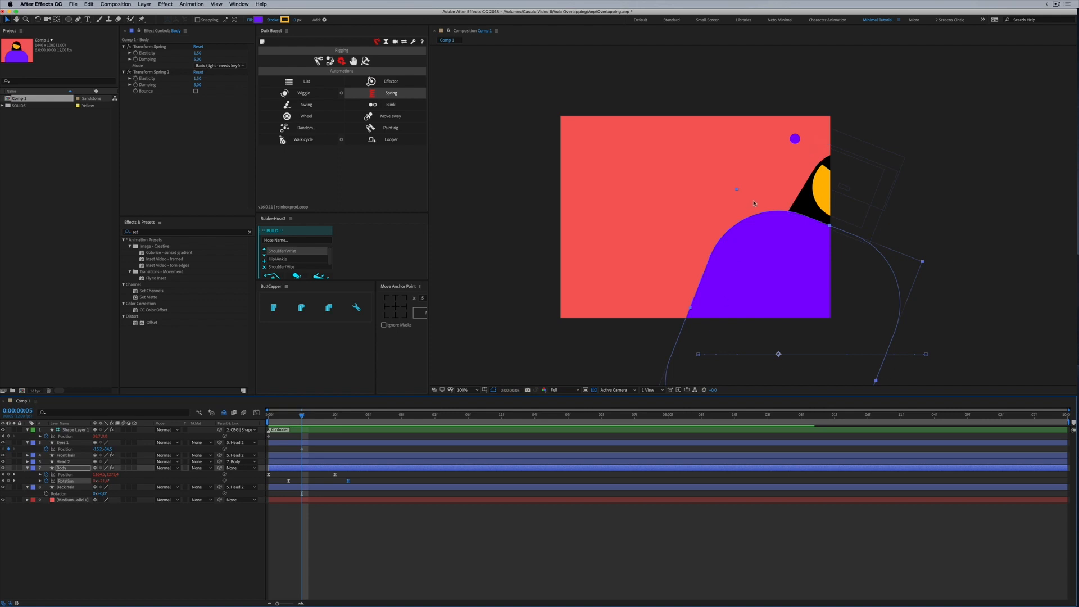
{"action": "key", "text": "super+alt+shift+y"}
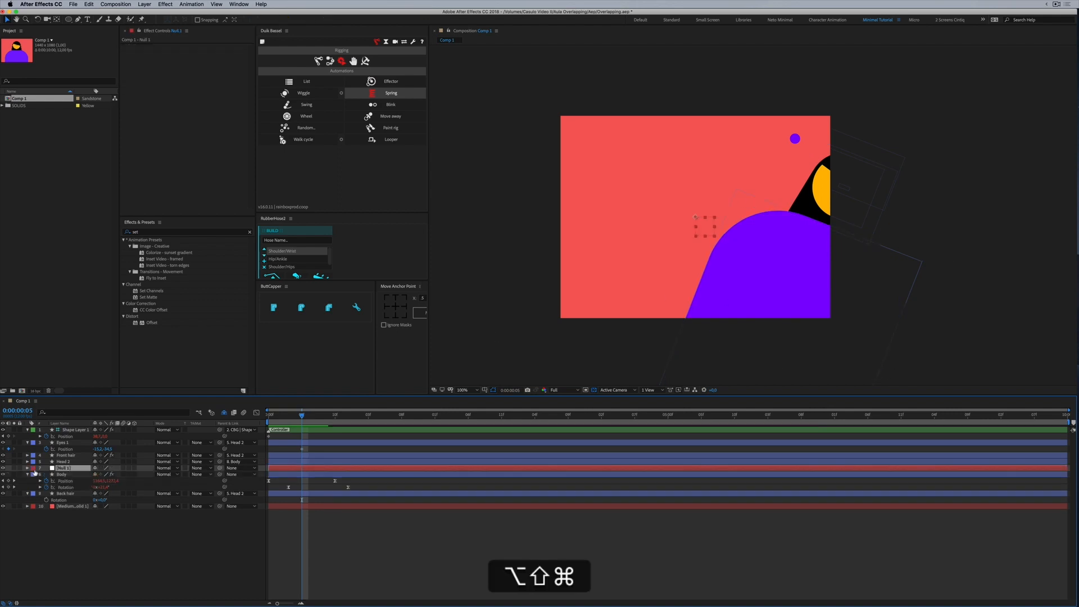
{"action": "key", "text": "shift+Return"}
{"action": "type", "text": "Scale"}
{"action": "key", "text": "Return"}
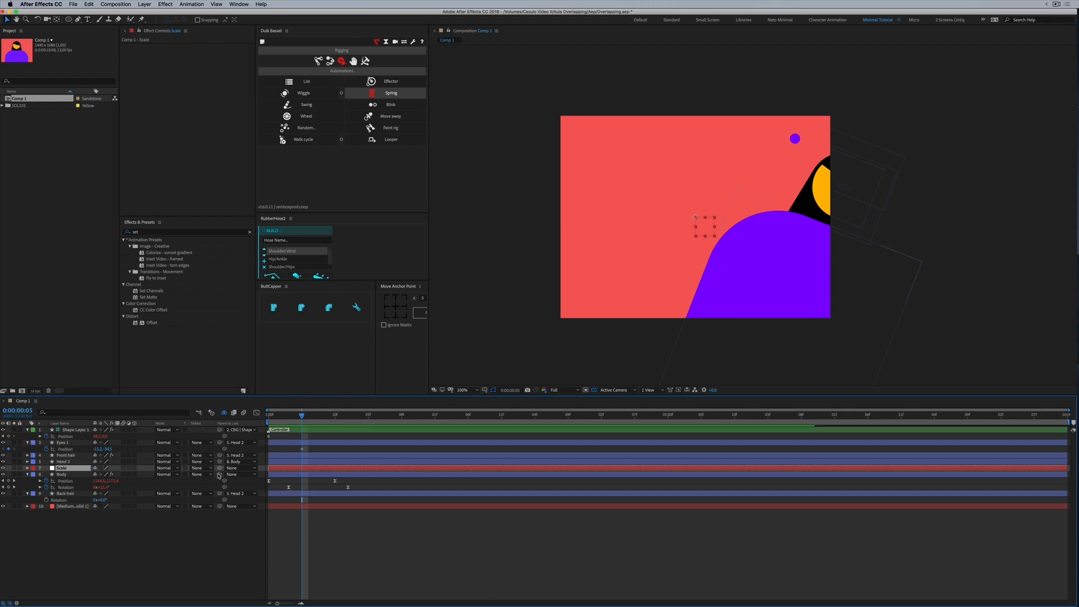
{"action": "left_click_drag", "start_coordinate": [206, 478], "coordinate": [90, 463]}
Try different horizontal Scale values on the Scale null, including 0%, and undo them
{"action": "mouse_move", "coordinate": [301, 417]}
{"action": "left_mouse_down"}
{"action": "mouse_move", "coordinate": [277, 421]}
{"action": "mouse_move", "coordinate": [301, 421]}
{"action": "left_mouse_up"}
{"action": "key", "text": "s"}
{"action": "mouse_move", "coordinate": [104, 476]}
{"action": "left_mouse_down"}
{"action": "mouse_move", "coordinate": [119, 477]}
{"action": "mouse_move", "coordinate": [106, 488]}
{"action": "mouse_move", "coordinate": [113, 475]}
{"action": "left_mouse_up"}
{"action": "key", "text": "super+z"}
{"action": "key", "text": "super+z"}
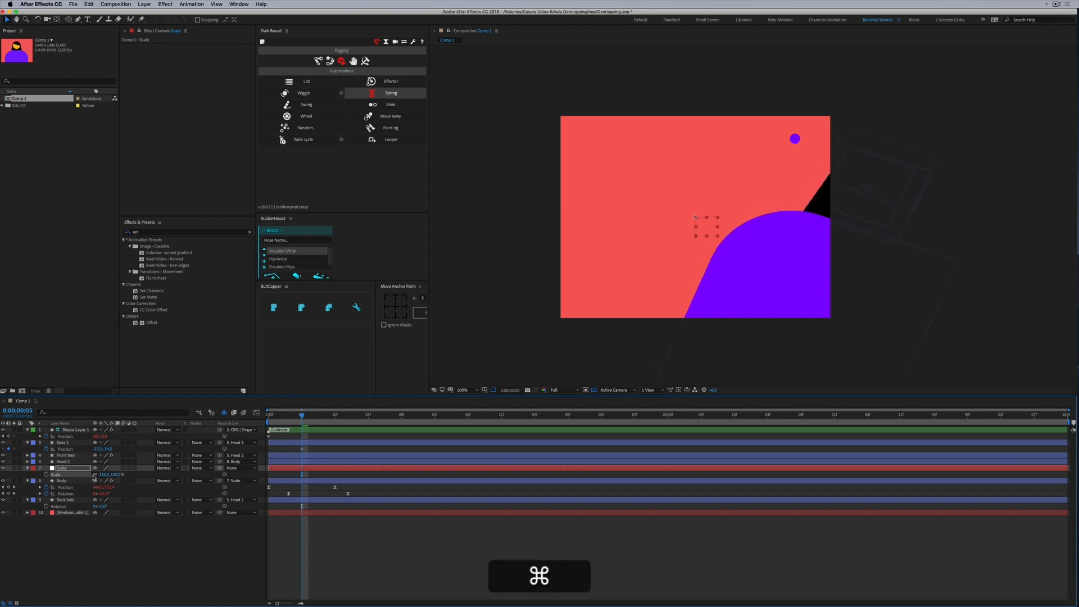
{"action": "type", "text": "0"}
{"action": "key", "text": "Return"}
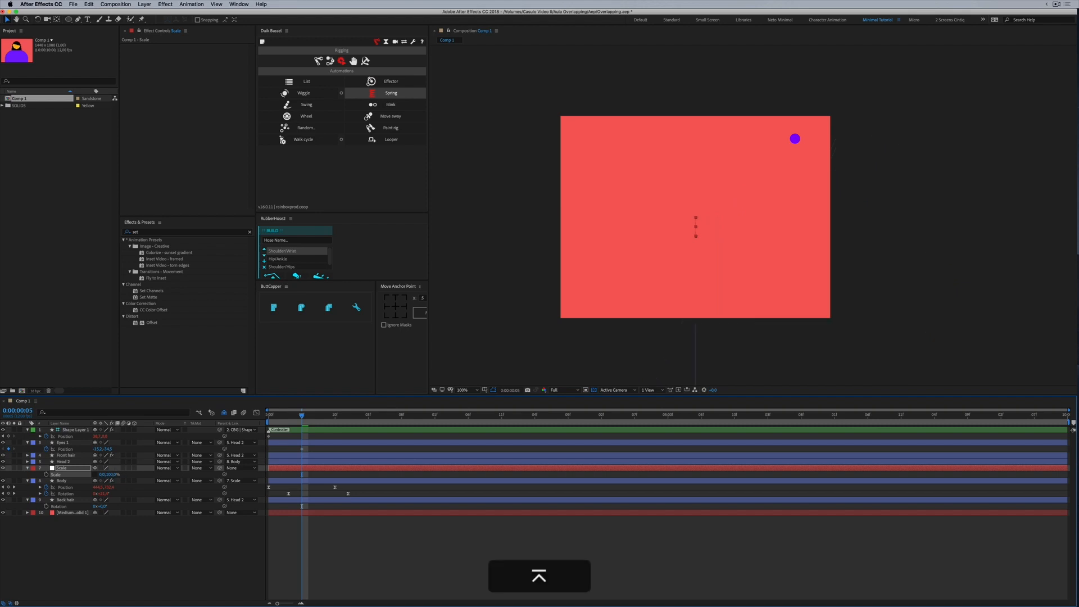
{"action": "key", "text": "super+z"}
Keyframe the null's horizontal Scale at 100%, 114% at 0:00:00:04 and 100% at 0:00:00:09, and apply Easy Ease
{"action": "left_click", "coordinate": [56, 475]}
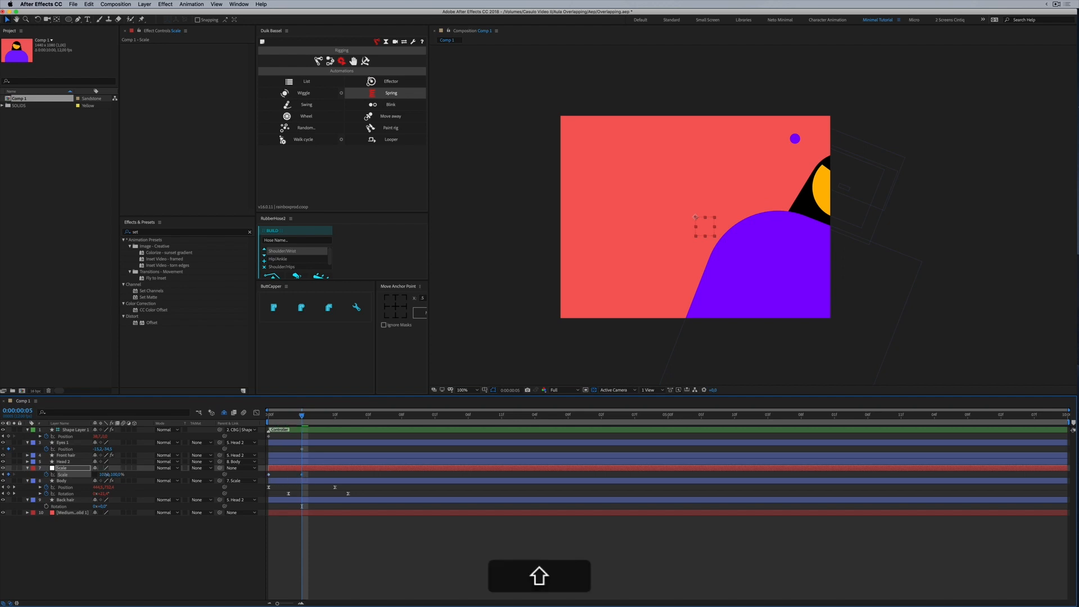
{"action": "left_click_drag", "start_coordinate": [106, 475], "coordinate": [108, 475]}
{"action": "key", "text": "space"}
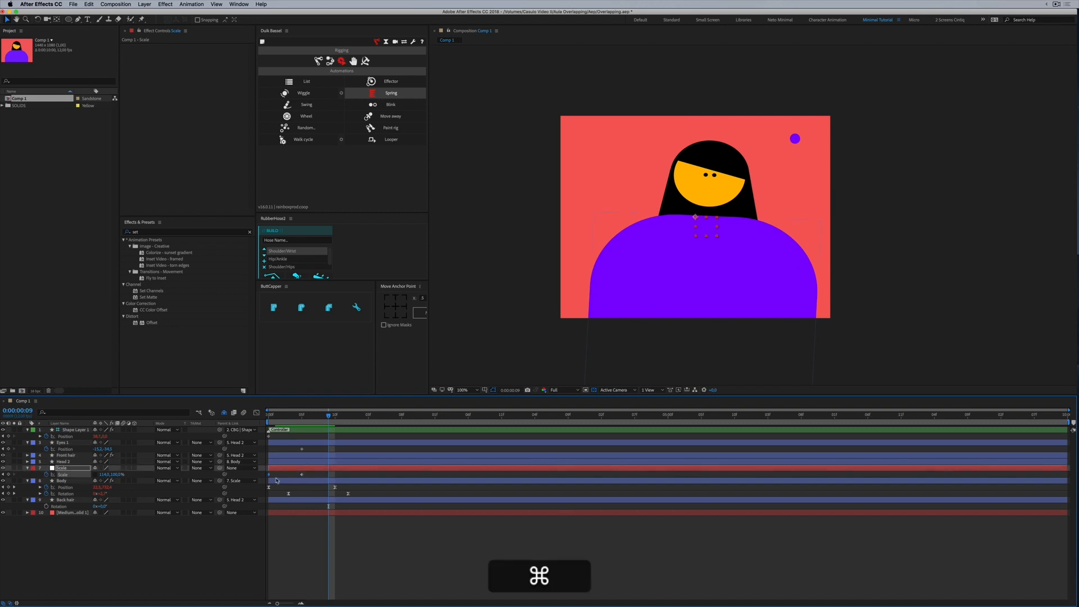
{"action": "key", "text": "super+v"}
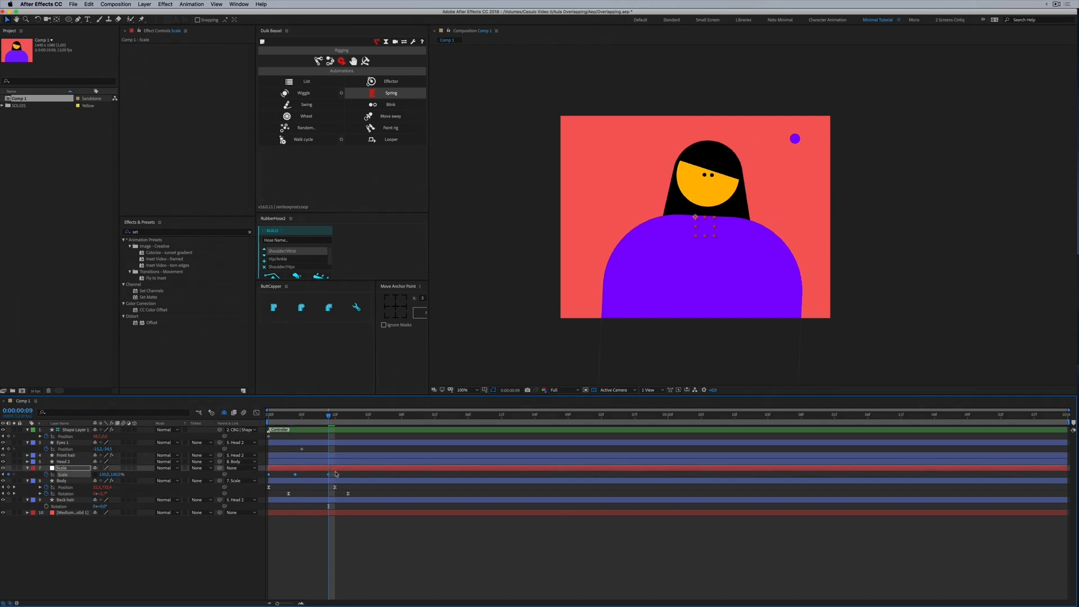
{"action": "key", "text": "F9"}
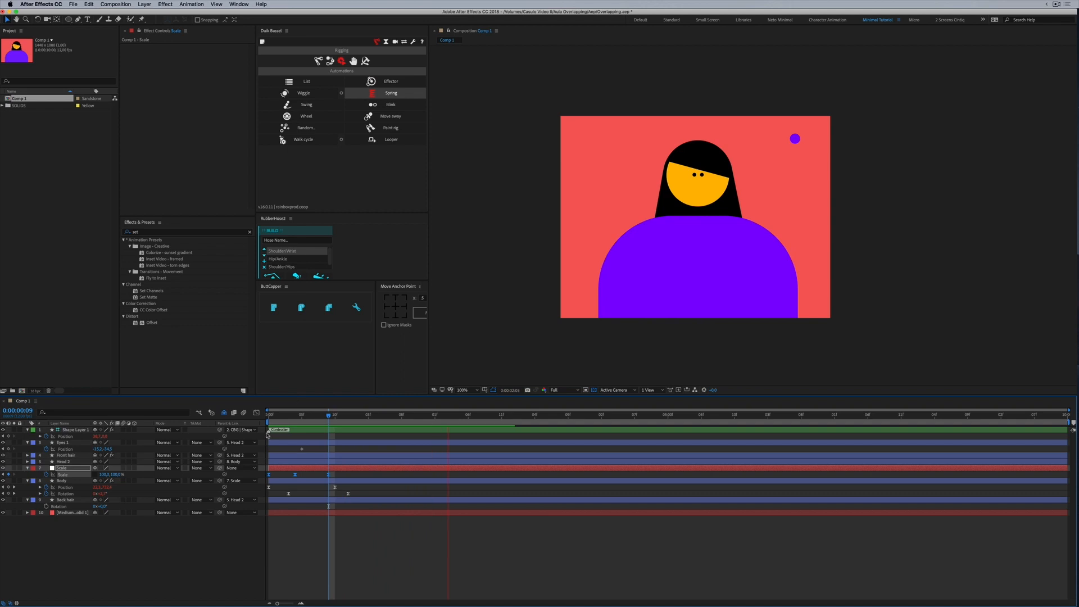
Save the project, increase the horizontal stretch in the null's middle Scale keyframe, and play it back
{"action": "left_click_drag", "start_coordinate": [367, 417], "coordinate": [335, 416]}
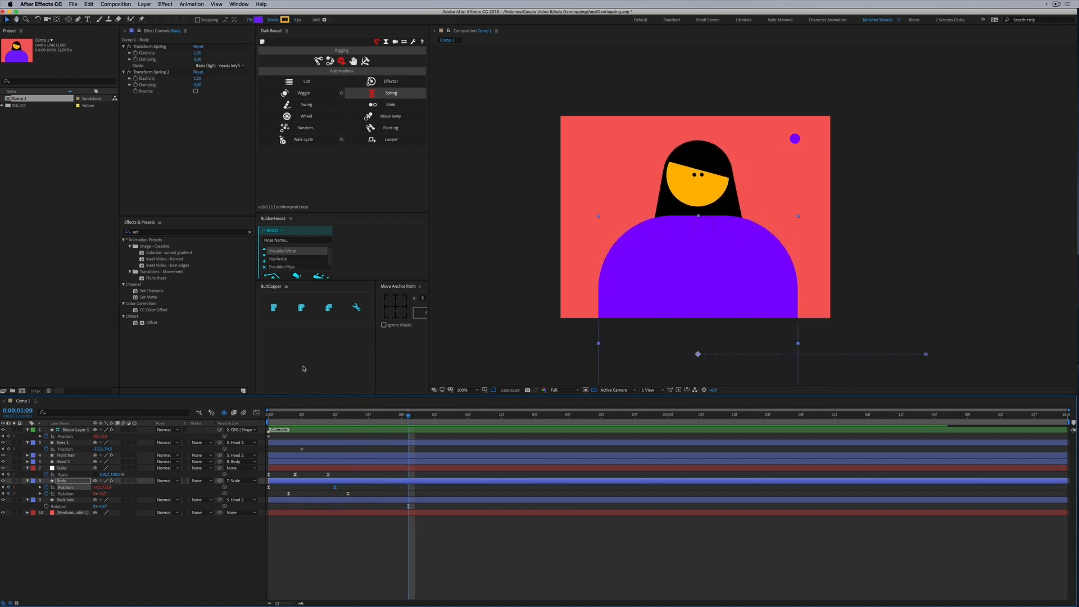
{"action": "key", "text": "super+s"}
{"action": "left_click_drag", "start_coordinate": [278, 419], "coordinate": [293, 425]}
{"action": "left_click_drag", "start_coordinate": [102, 476], "coordinate": [105, 476]}
{"action": "key", "text": "space"}
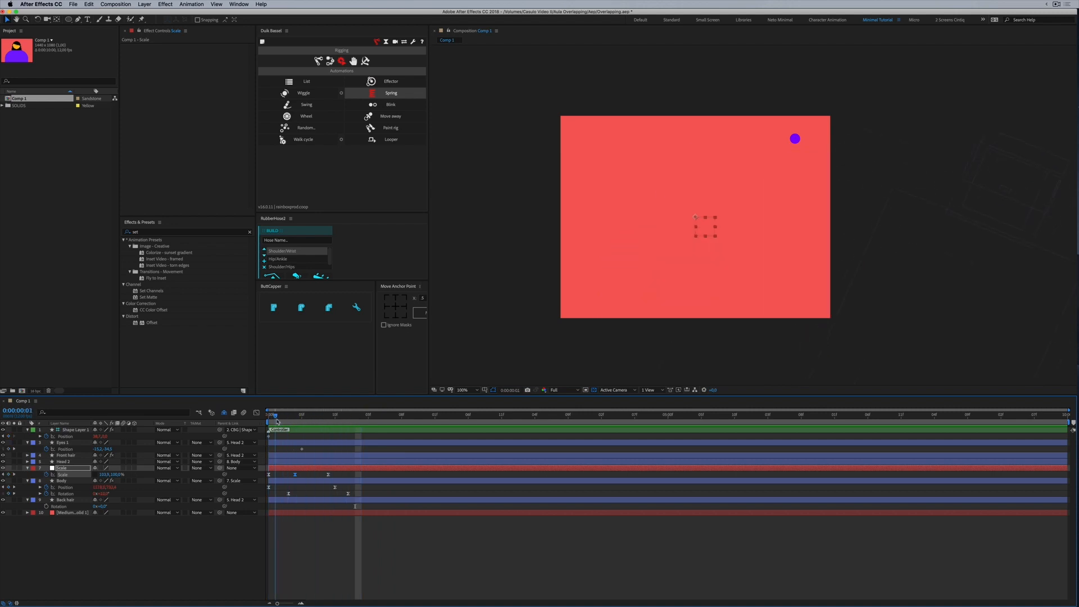
{"action": "key", "text": "space"}
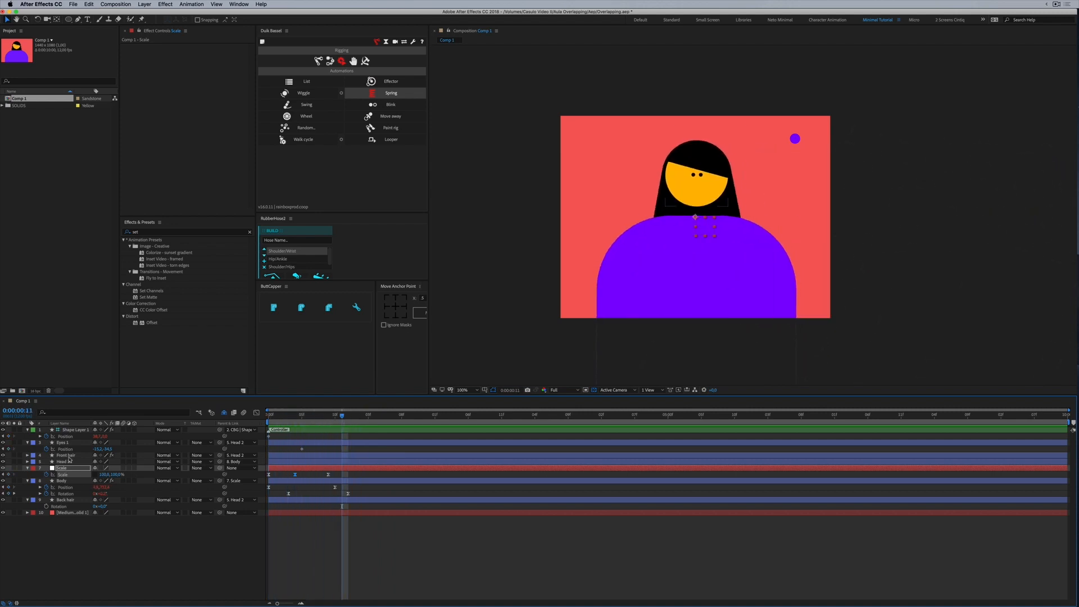
Add a 0° Rotation keyframe to Head 2 and move it to 0:00:01:00
{"action": "left_click", "coordinate": [73, 462]}
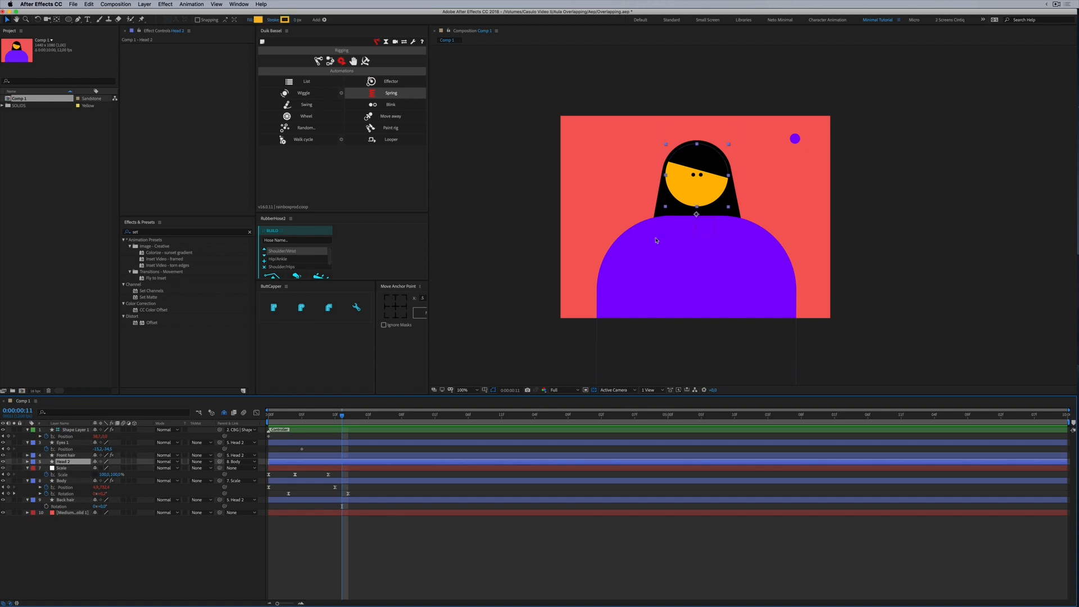
{"action": "mouse_move", "coordinate": [267, 419]}
{"action": "left_mouse_down"}
{"action": "mouse_move", "coordinate": [309, 416]}
{"action": "mouse_move", "coordinate": [264, 416]}
{"action": "left_mouse_up"}
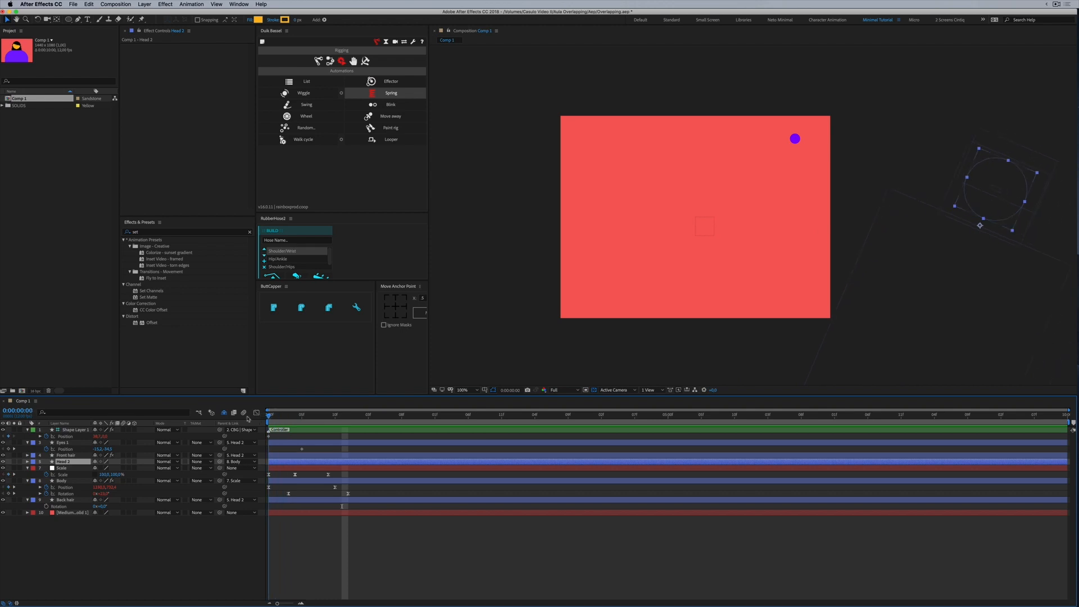
{"action": "key", "text": "r"}
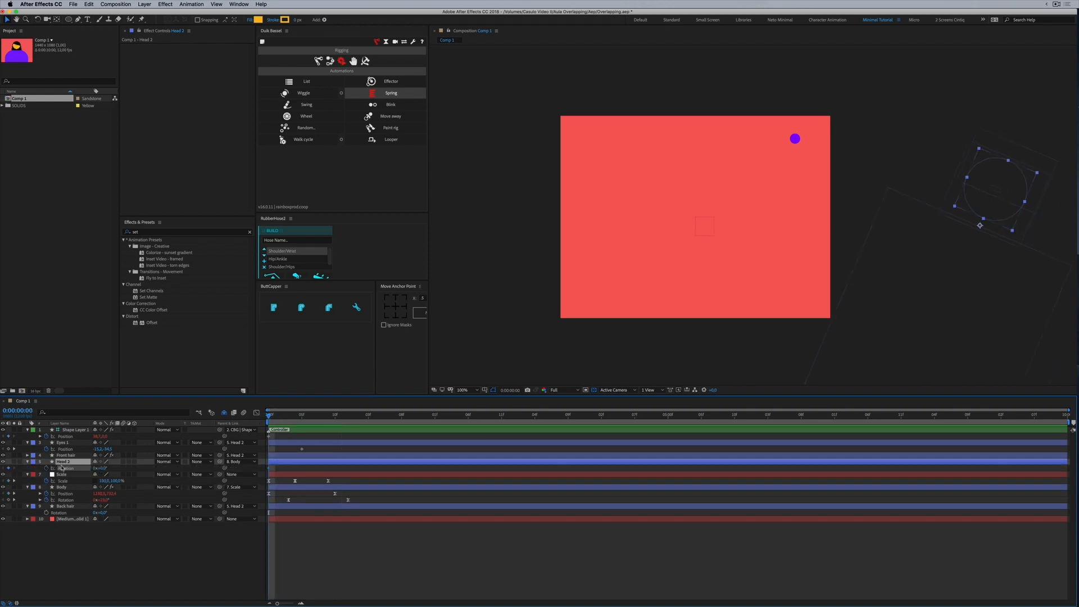
{"action": "left_click_drag", "start_coordinate": [269, 468], "coordinate": [347, 469]}
Add a clockwise-tilted Rotation keyframe to Head 2 at 0:00:00:05, apply Easy Ease to its Rotation keyframes, and play it back
{"action": "left_click_drag", "start_coordinate": [338, 419], "coordinate": [308, 417]}
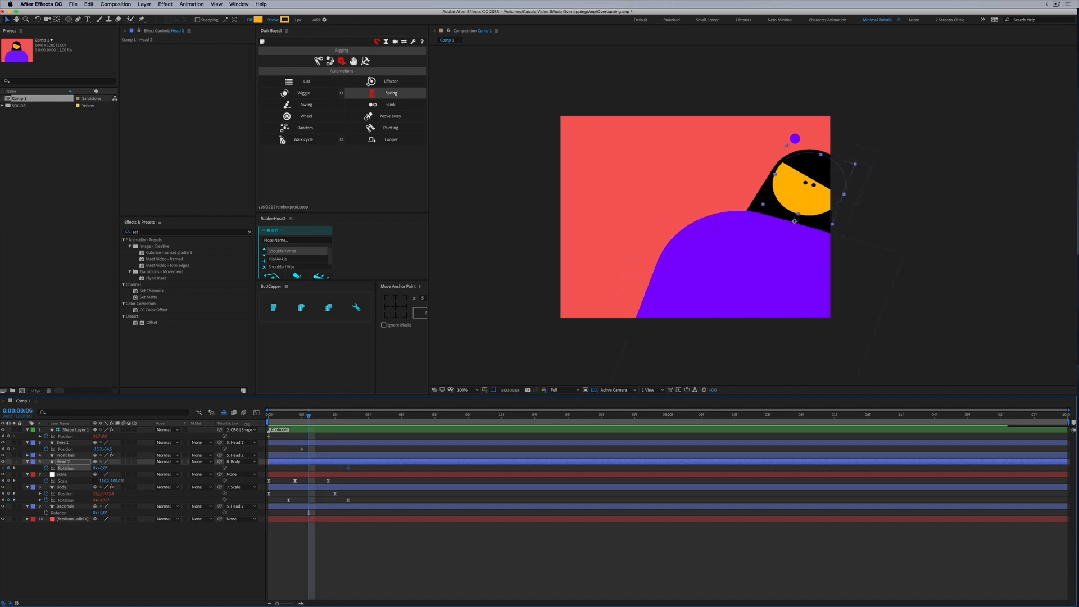
{"action": "left_click_drag", "start_coordinate": [100, 469], "coordinate": [115, 468]}
{"action": "left_click_drag", "start_coordinate": [309, 468], "coordinate": [362, 479]}
{"action": "key", "text": "F9"}
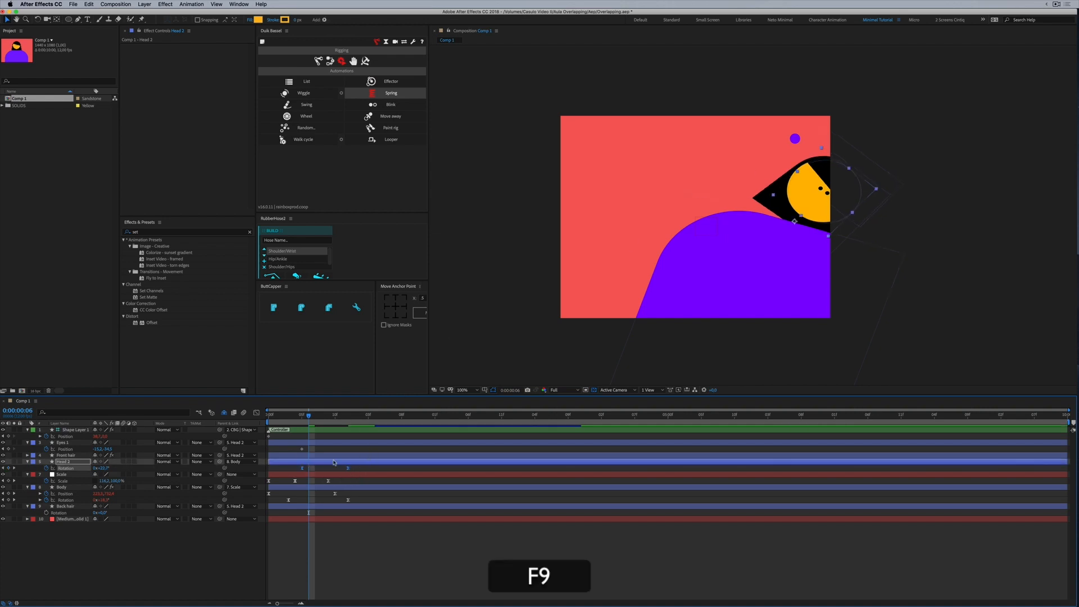
{"action": "mouse_move", "coordinate": [309, 416]}
{"action": "left_mouse_down"}
{"action": "mouse_move", "coordinate": [348, 419]}
{"action": "mouse_move", "coordinate": [329, 418]}
{"action": "left_mouse_up"}
{"action": "key", "text": "space"}
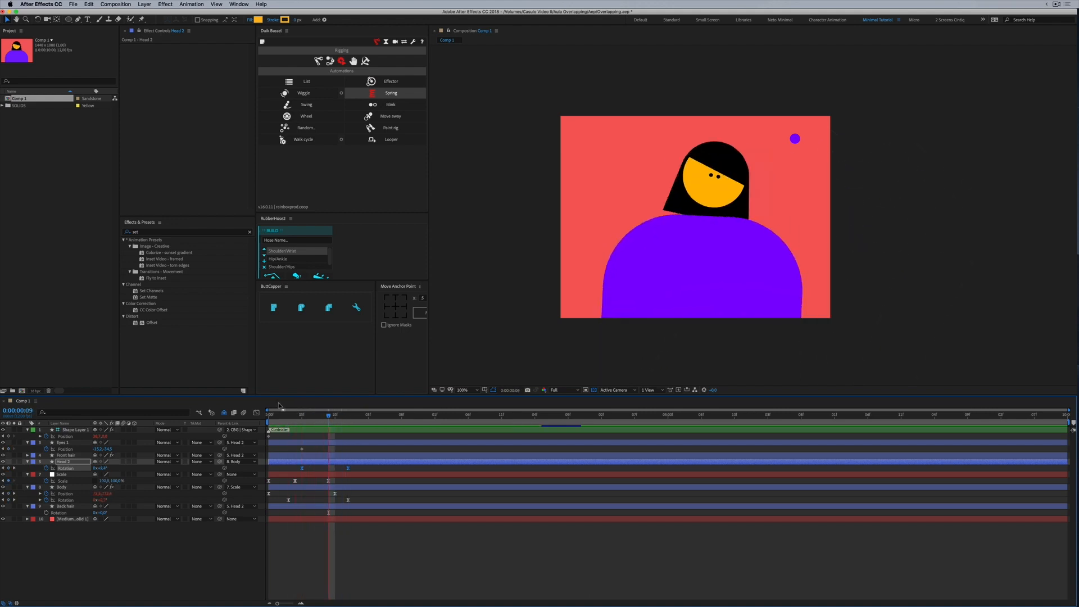
{"action": "key", "text": "space"}
Add a counterclockwise-tilted Rotation keyframe to Head 2 at 0:00:00:11 and move its last Rotation keyframe to 0:00:01:04
{"action": "left_click", "coordinate": [345, 471]}
{"action": "left_click", "coordinate": [347, 469]}
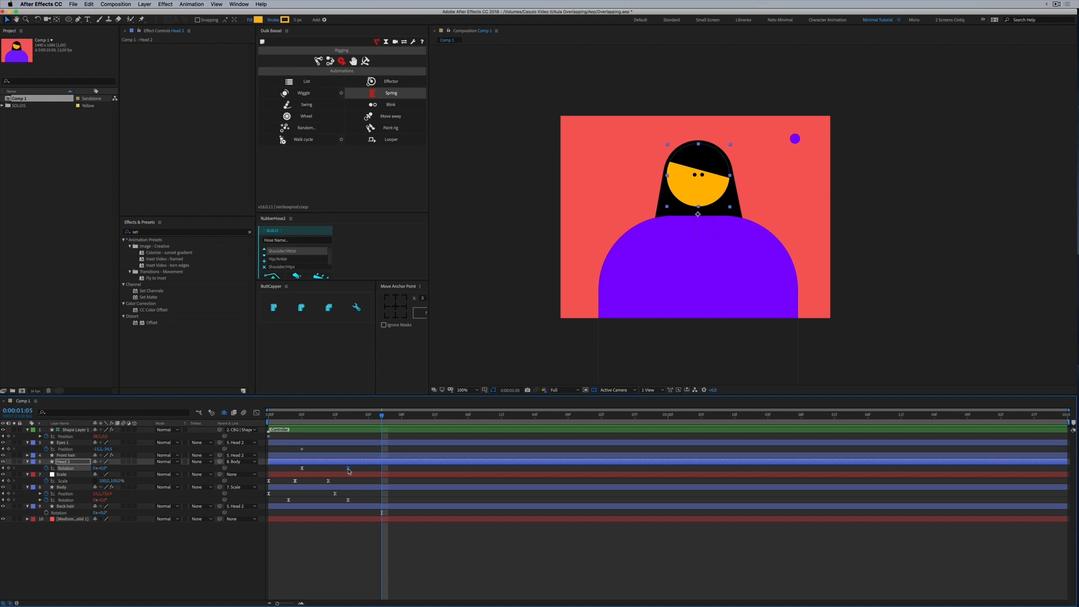
{"action": "left_click_drag", "start_coordinate": [344, 420], "coordinate": [355, 419]}
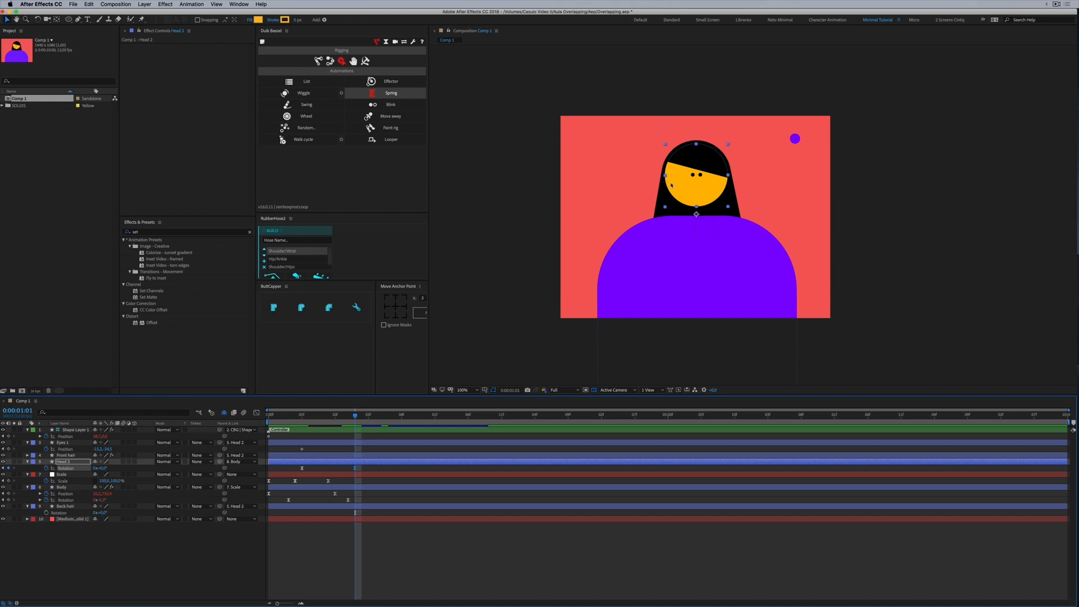
{"action": "key", "text": "alt+Right"}
{"action": "left_click_drag", "start_coordinate": [342, 417], "coordinate": [330, 424]}
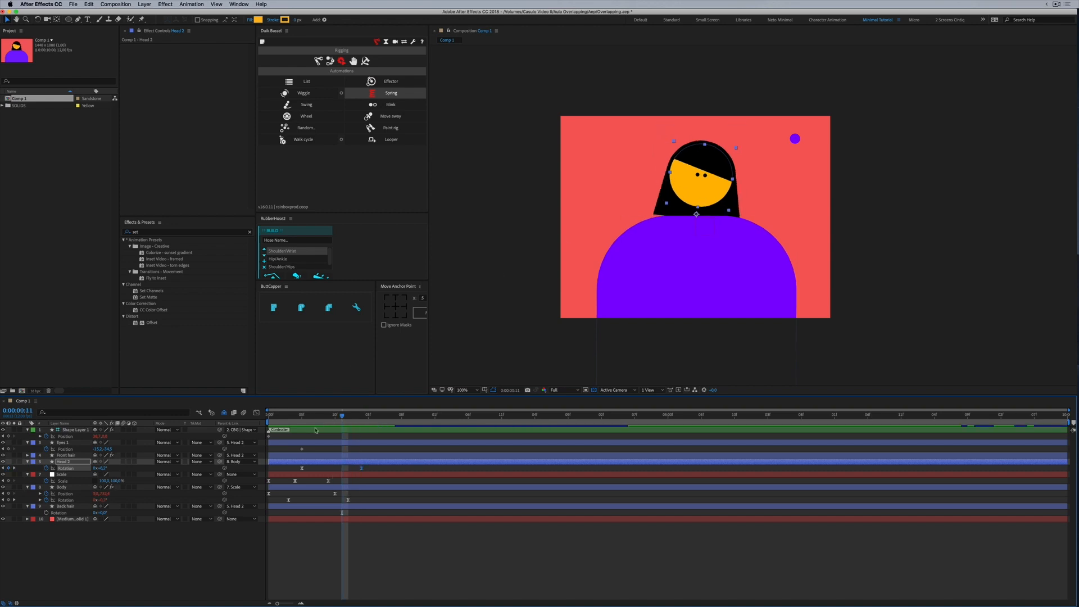
{"action": "left_click_drag", "start_coordinate": [102, 469], "coordinate": [94, 469]}
{"action": "left_click_drag", "start_coordinate": [303, 417], "coordinate": [358, 424]}
{"action": "left_click_drag", "start_coordinate": [339, 470], "coordinate": [359, 468]}
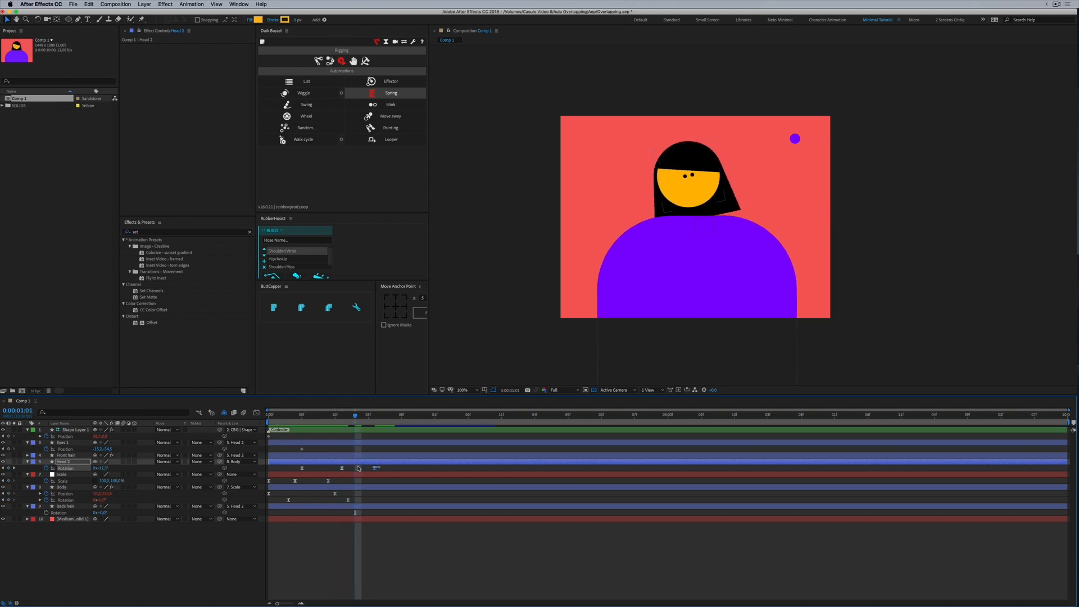
Apply Easy Ease to Head 2's Rotation keyframes, sharpen the peaks in their speed graph, and play it back
{"action": "key", "text": "F9"}
{"action": "key", "text": "shift+F3"}
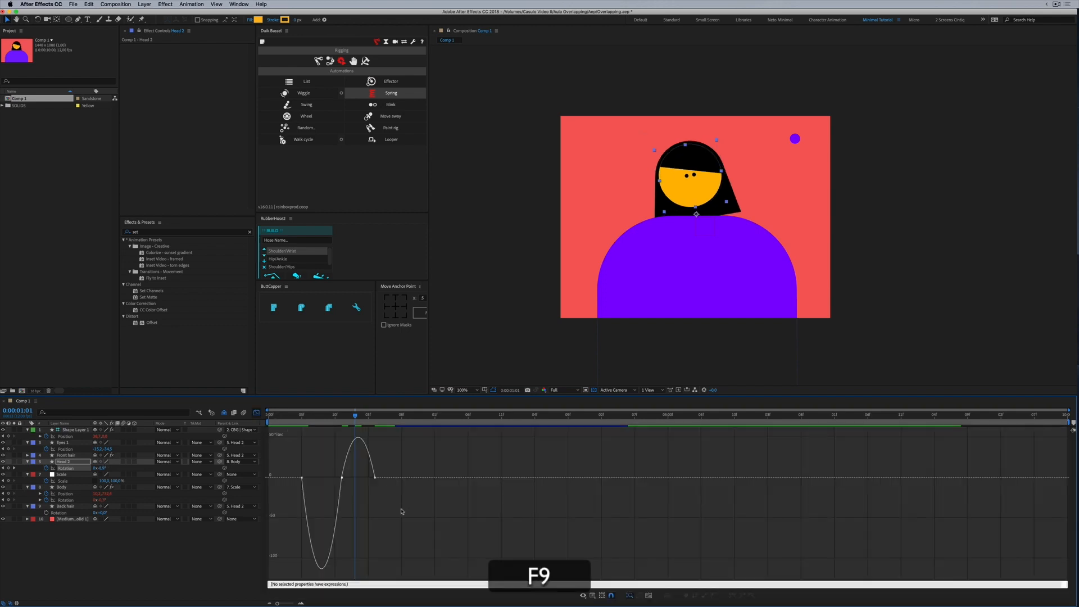
{"action": "left_click_drag", "start_coordinate": [298, 493], "coordinate": [313, 478]}
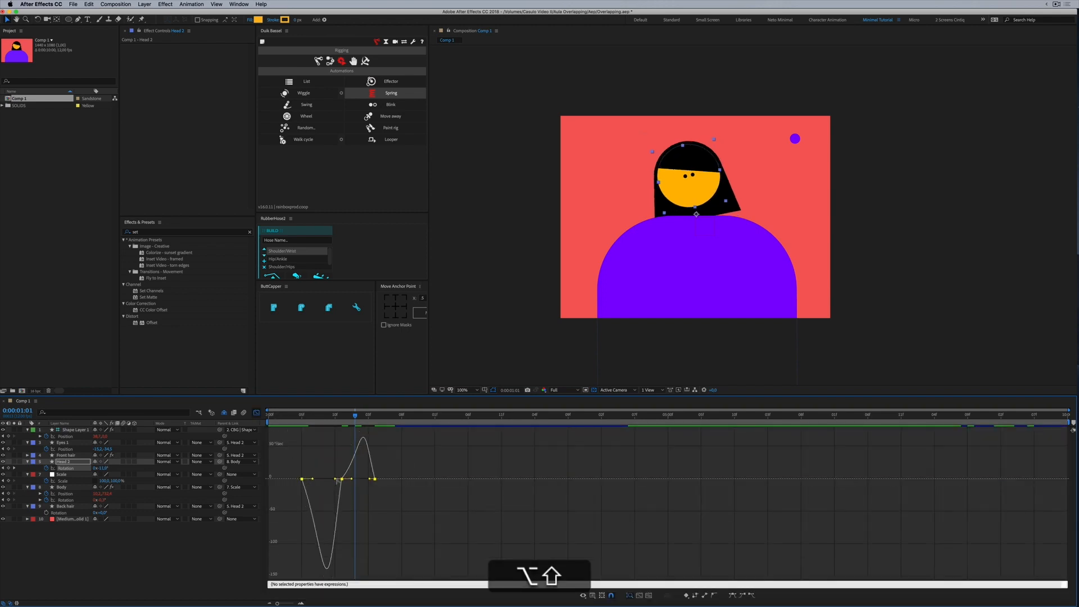
{"action": "left_click_drag", "start_coordinate": [405, 470], "coordinate": [331, 480]}
{"action": "key", "text": "space"}
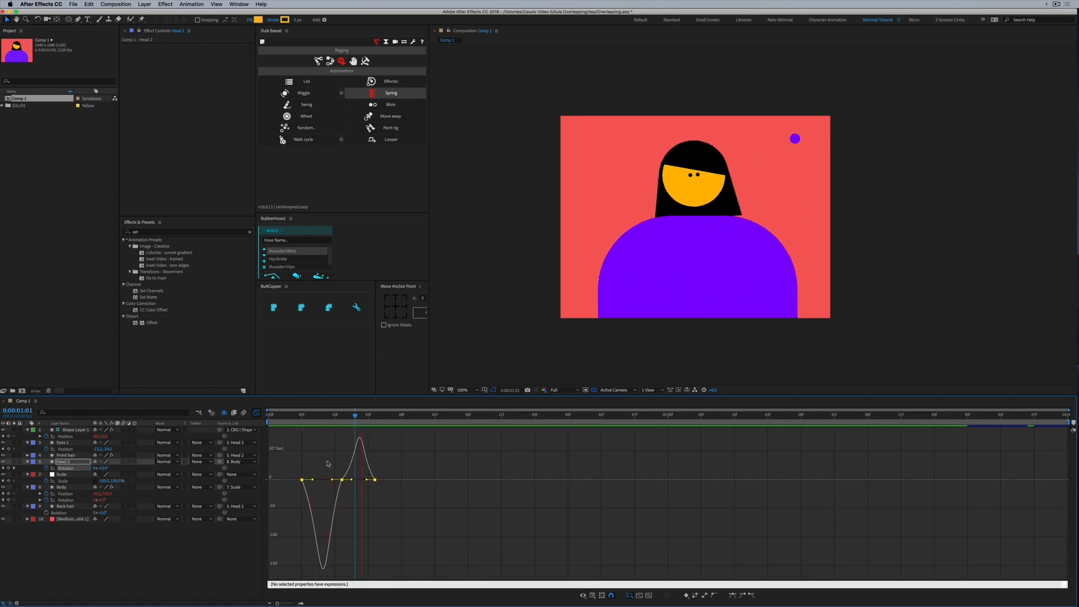
Add a Duik Spring to Head 2's Rotation, lower the Spring's Elasticity, and play it back
{"action": "key", "text": "space"}
{"action": "left_click", "coordinate": [257, 412]}
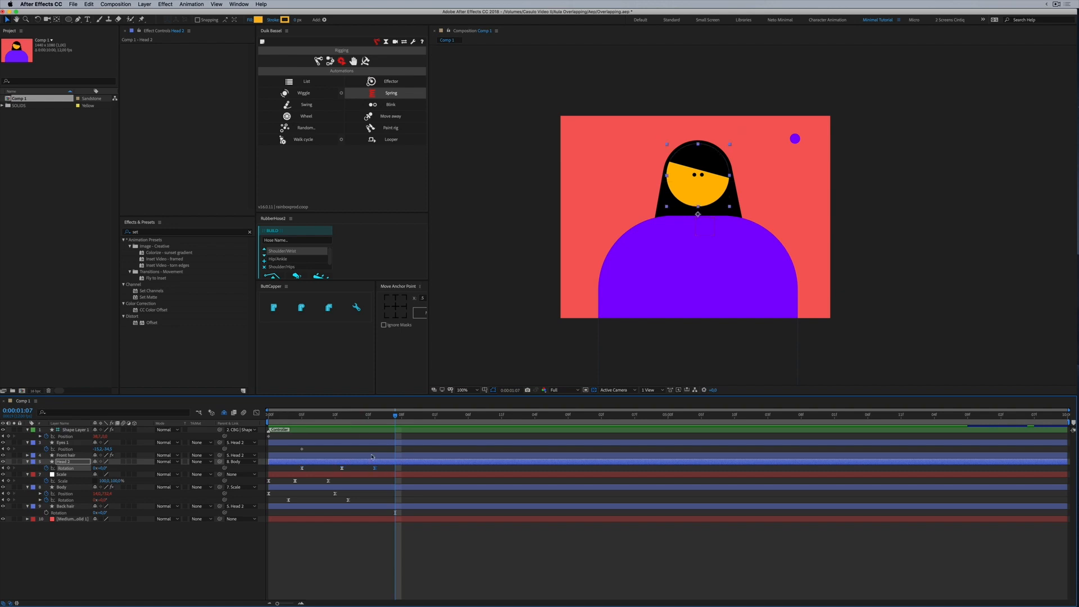
{"action": "left_click", "coordinate": [364, 93]}
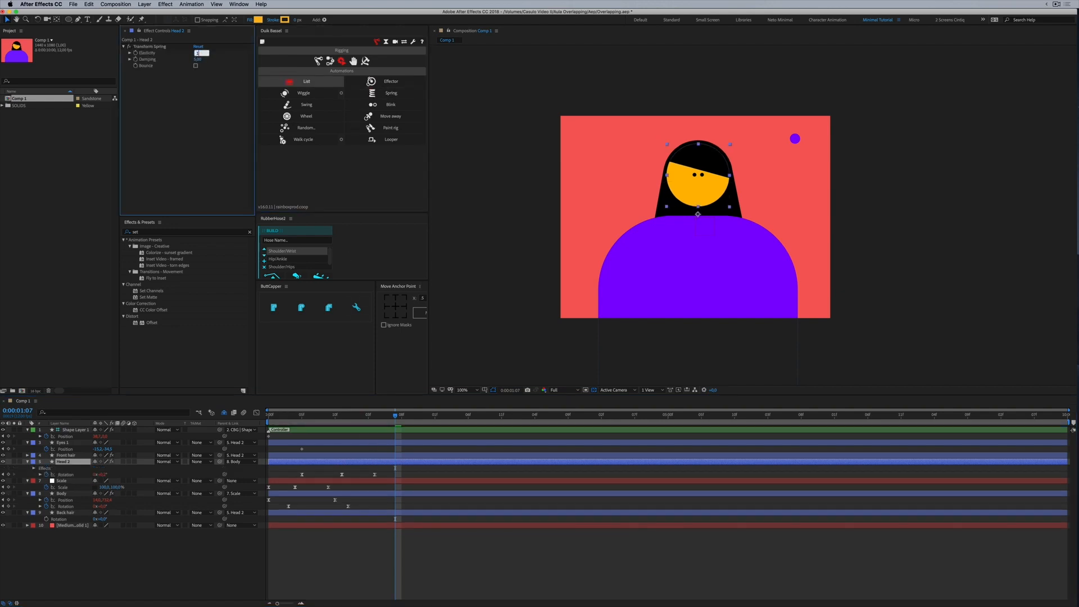
{"action": "key", "text": "Return"}
{"action": "key", "text": "space"}
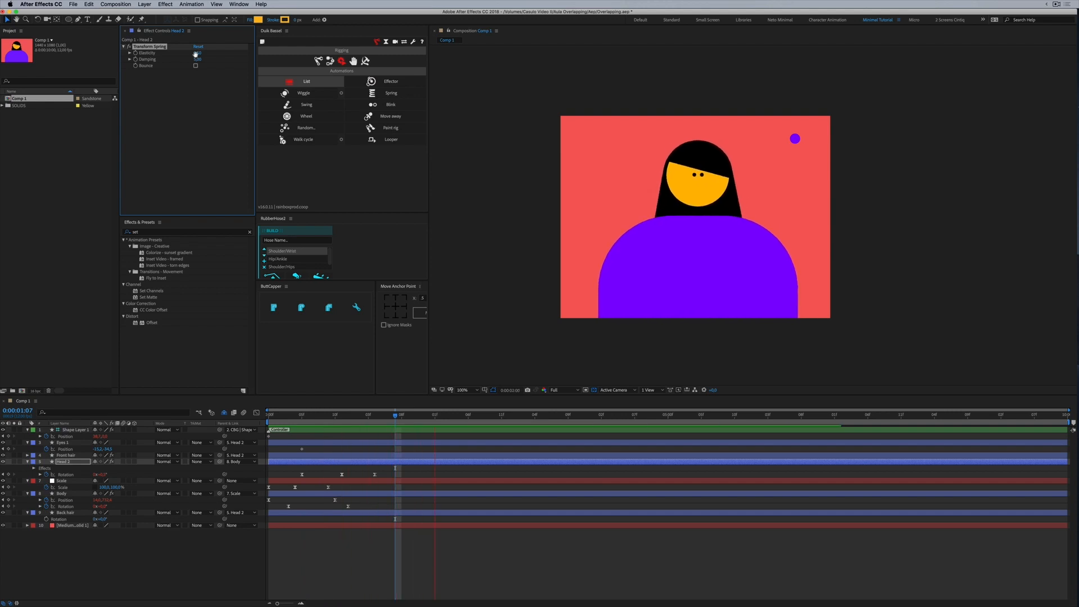
Lengthen the ease handles of Head 2's Rotation keyframe at 0:00:00:11 in the speed graph and play it back
{"action": "left_click", "coordinate": [325, 417]}
{"action": "left_click_drag", "start_coordinate": [325, 417], "coordinate": [340, 421]}
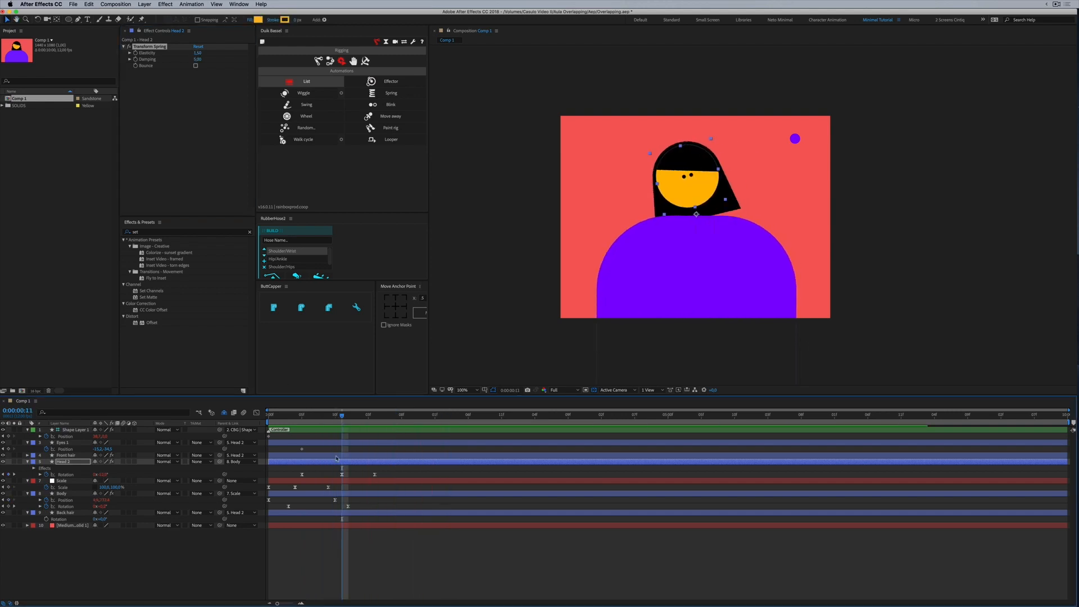
{"action": "left_click", "coordinate": [341, 475]}
{"action": "key", "text": "shift+F3"}
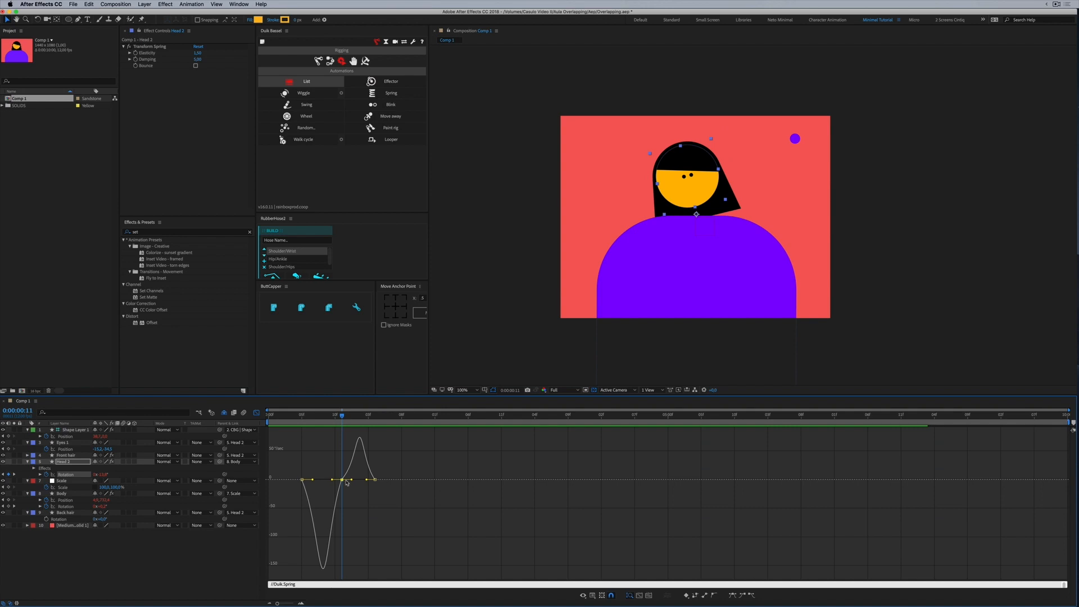
{"action": "key", "text": "shift"}
{"action": "left_click_drag", "start_coordinate": [334, 491], "coordinate": [328, 490]}
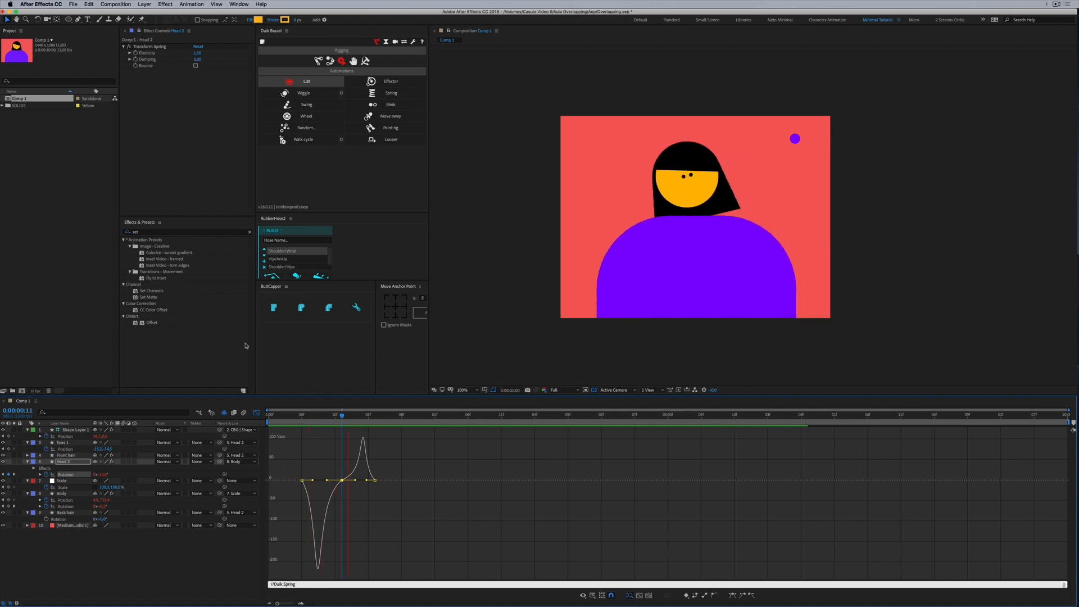
{"action": "key", "text": "space"}
{"action": "key", "text": "shift+F3"}
Move Body's last Rotation keyframe to 0:00:01:01 and add a slightly counterclockwise Rotation keyframe at 0:00:00:08
{"action": "left_click", "coordinate": [335, 416]}
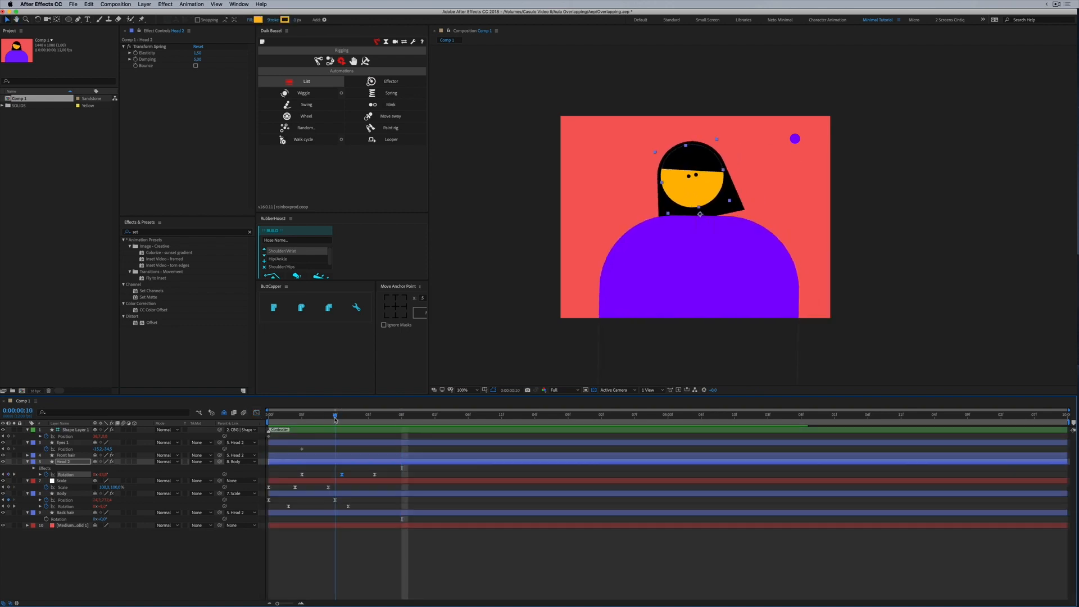
{"action": "left_click_drag", "start_coordinate": [348, 508], "coordinate": [355, 508]}
{"action": "left_click_drag", "start_coordinate": [102, 507], "coordinate": [100, 506]}
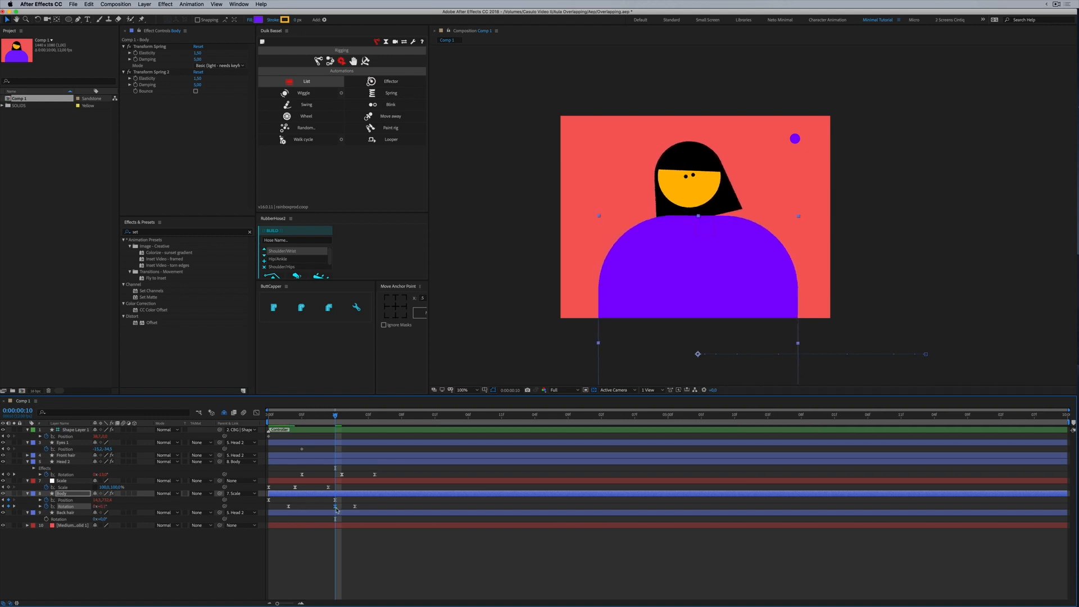
{"action": "left_click_drag", "start_coordinate": [324, 509], "coordinate": [322, 506]}
Apply Easy Ease to Body's Rotation keyframe at 0:00:00:08, sharpen the peak in its speed graph, and play it back
{"action": "left_click", "coordinate": [256, 412]}
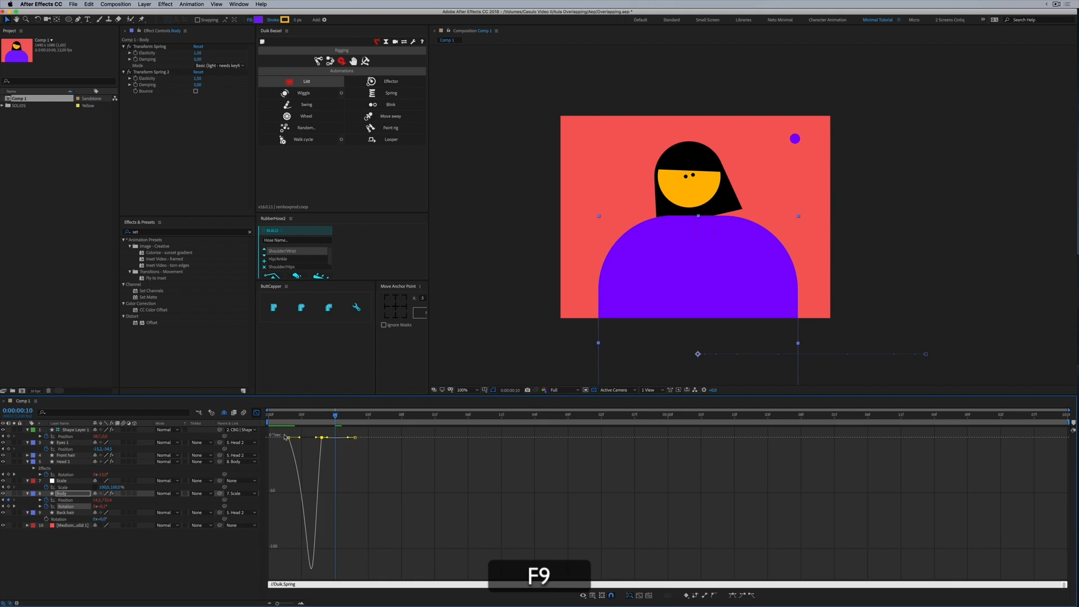
{"action": "mouse_move", "coordinate": [327, 437]}
{"action": "left_mouse_down"}
{"action": "mouse_move", "coordinate": [339, 437]}
{"action": "mouse_move", "coordinate": [307, 431]}
{"action": "left_mouse_up"}
{"action": "key", "text": "space"}
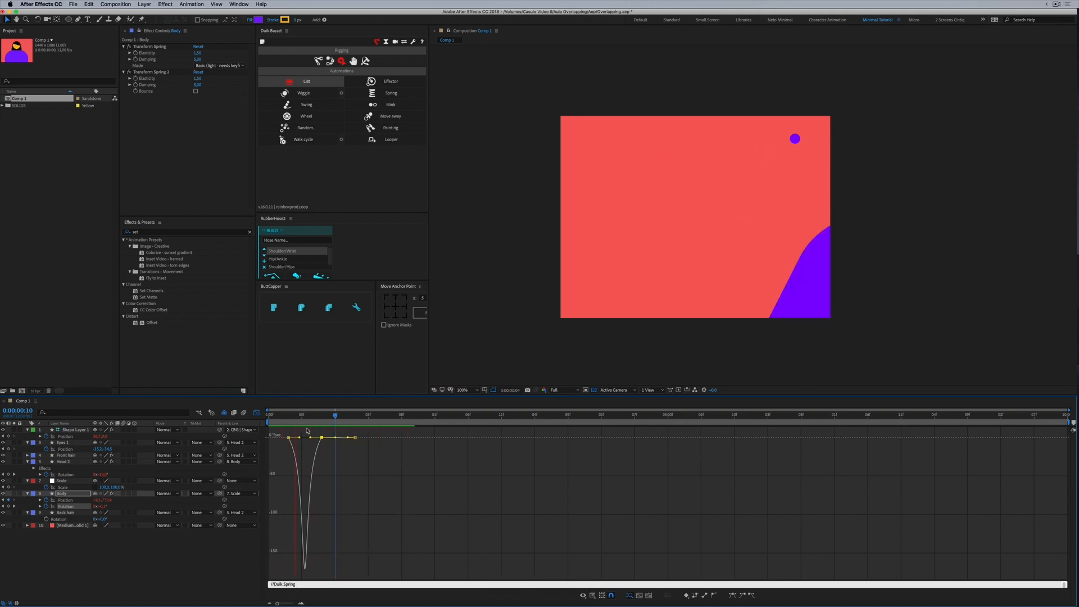
{"action": "left_click", "coordinate": [257, 412]}
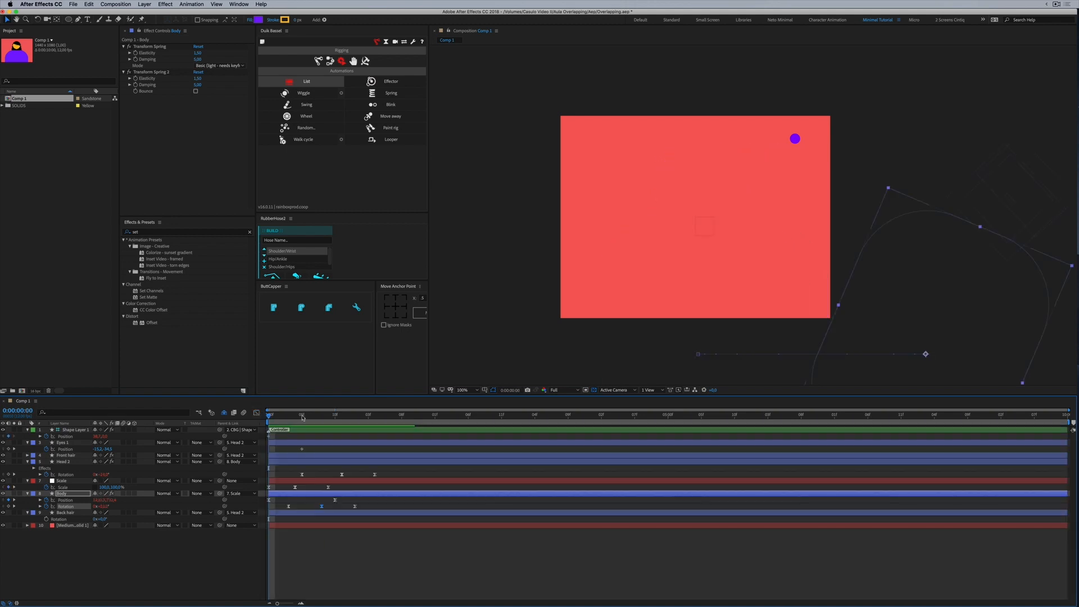
{"action": "left_click_drag", "start_coordinate": [302, 417], "coordinate": [261, 416]}
{"action": "key", "text": "space"}
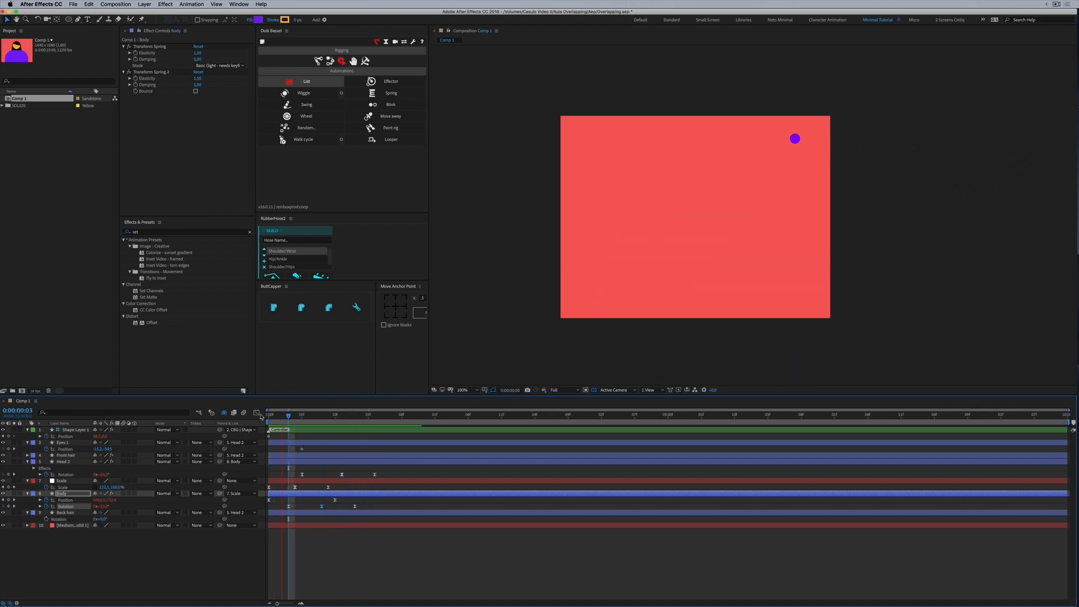
{"action": "key", "text": "space"}
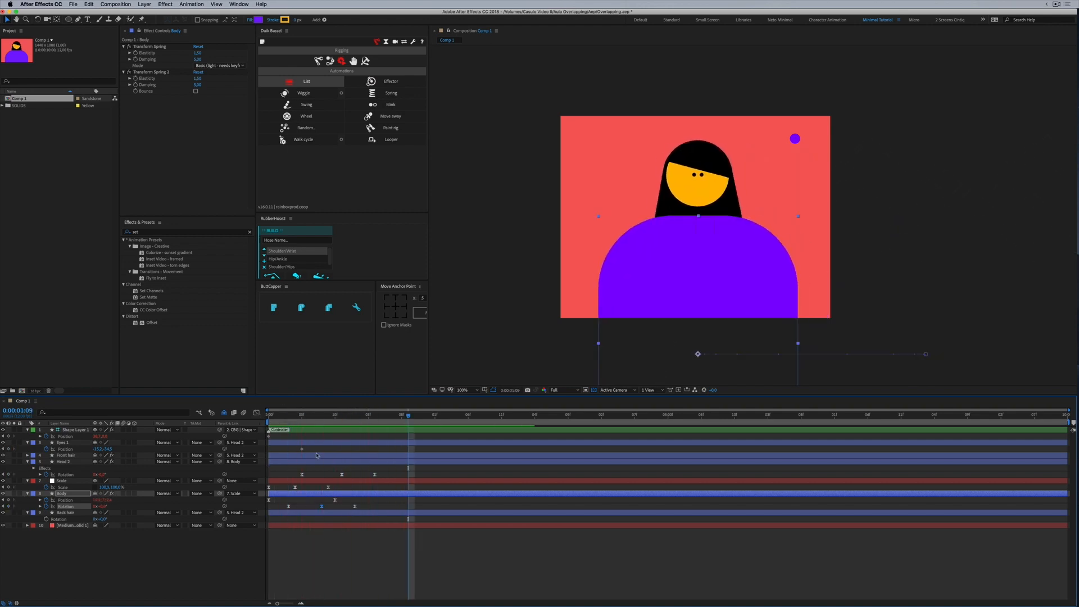
Lower Body's Rotation at 0:00:00:08 by 3° and play back the animation
{"action": "left_click", "coordinate": [321, 421]}
{"action": "left_click", "coordinate": [102, 506]}
{"action": "key", "text": "Down"}
{"action": "key", "text": "Down"}
{"action": "key", "text": "Down"}
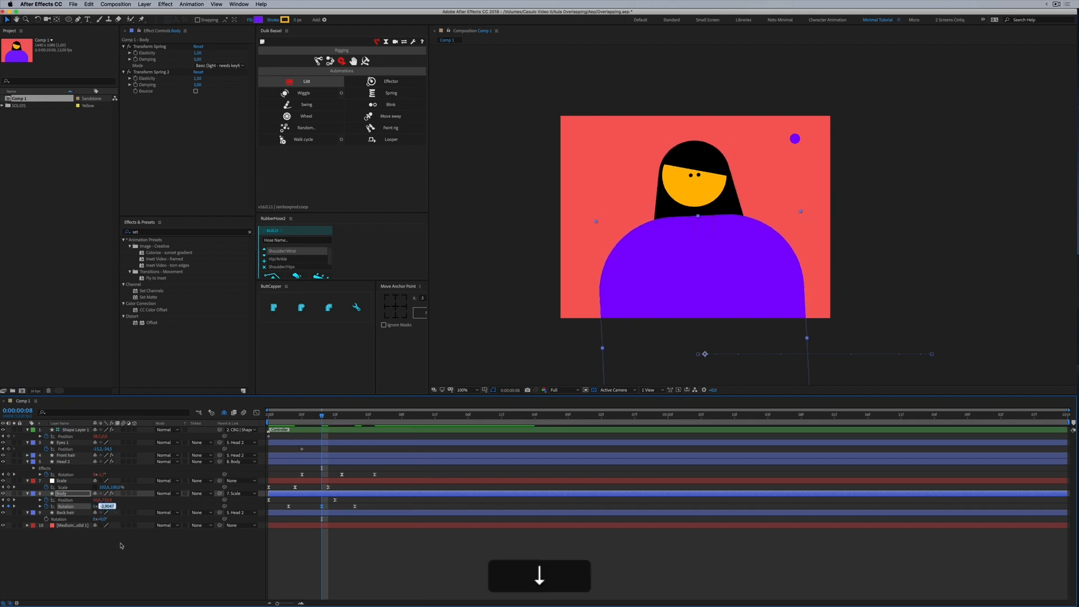
{"action": "left_click", "coordinate": [97, 533]}
{"action": "key", "text": "space"}
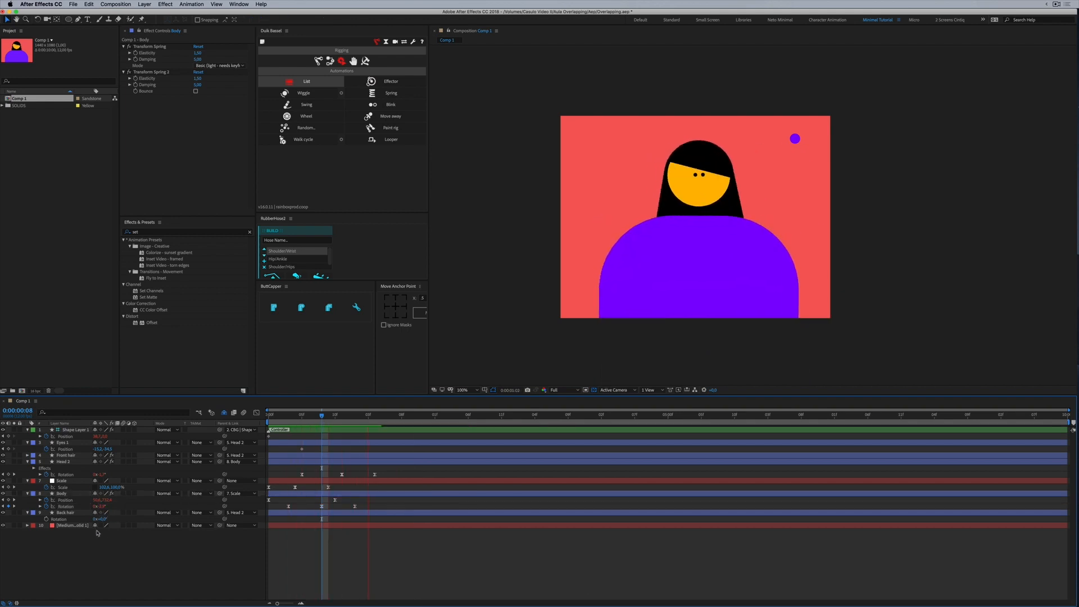
{"action": "key", "text": "space"}
Move Body's middle Rotation keyframe to 0:00:00:09 and its last one to 0:00:01:03, checking the timing in playback
{"action": "left_click", "coordinate": [334, 506]}
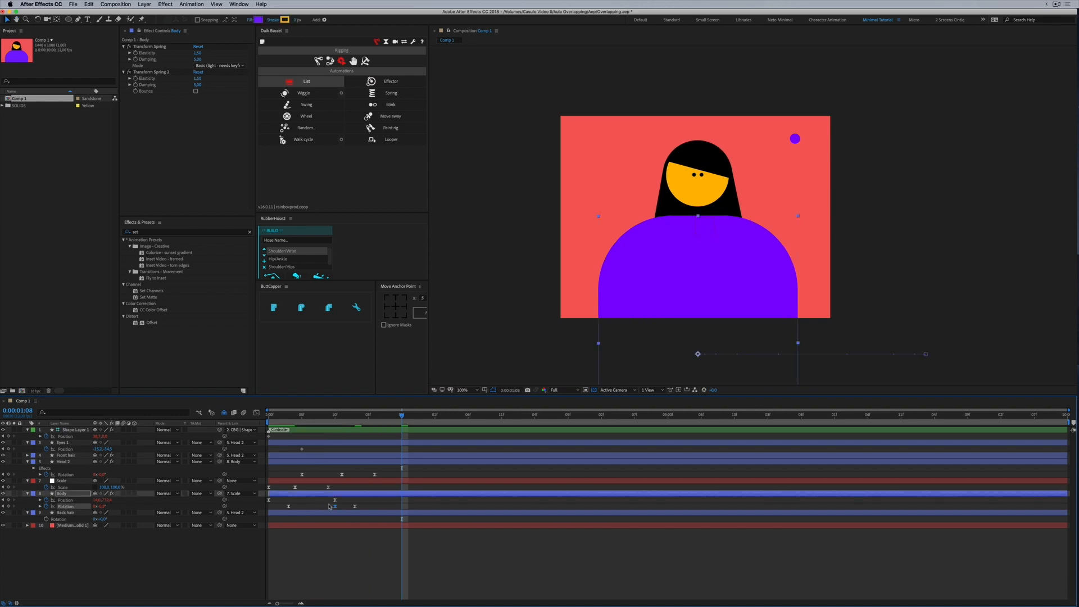
{"action": "key", "text": "space"}
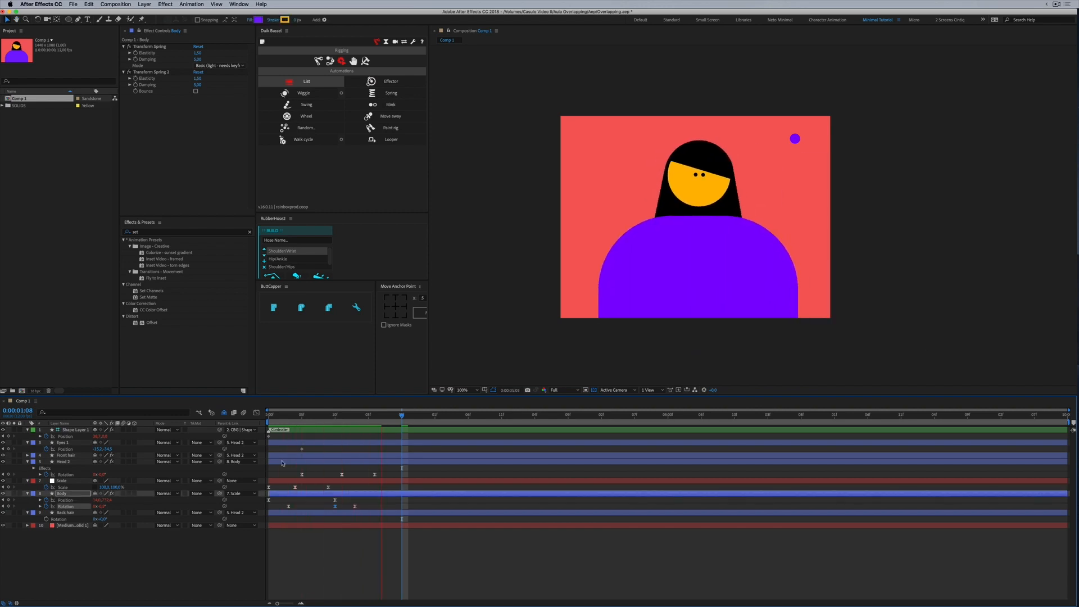
{"action": "key", "text": "space"}
{"action": "left_click", "coordinate": [355, 507]}
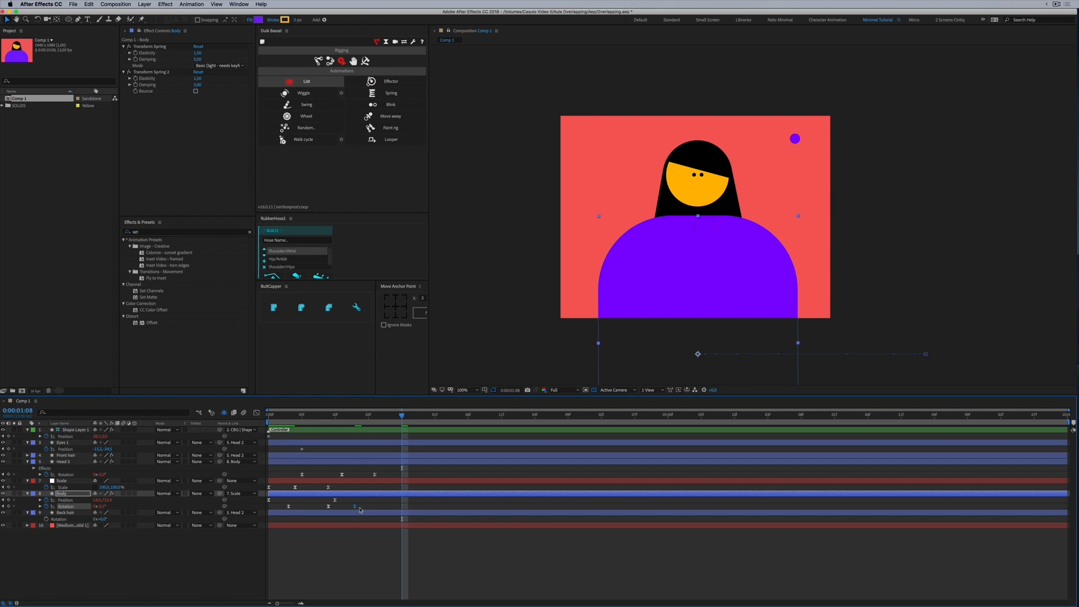
{"action": "key", "text": "space"}
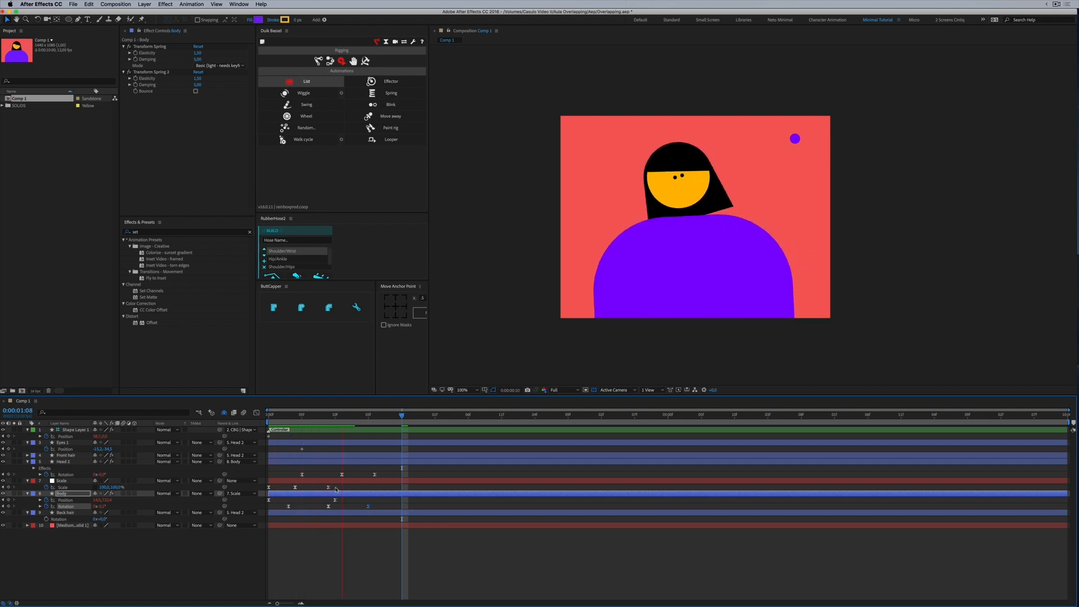
Copy the Scale null's Scale keyframe from 0:00:00:09 to 0:00:01:00
{"action": "left_click", "coordinate": [328, 487]}
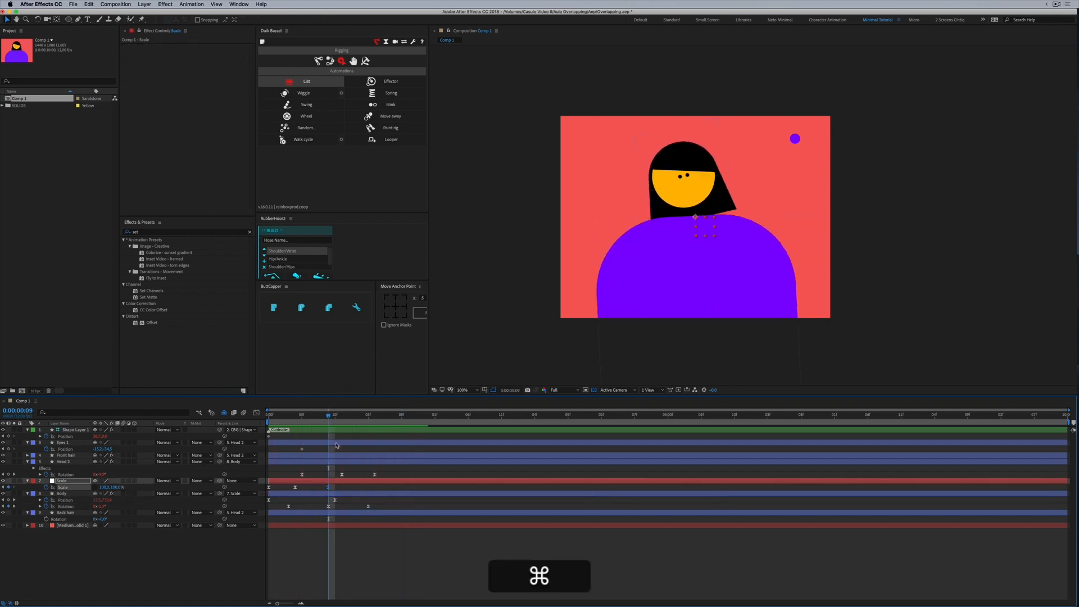
{"action": "key", "text": "super+v"}
{"action": "left_click_drag", "start_coordinate": [343, 417], "coordinate": [330, 417]}
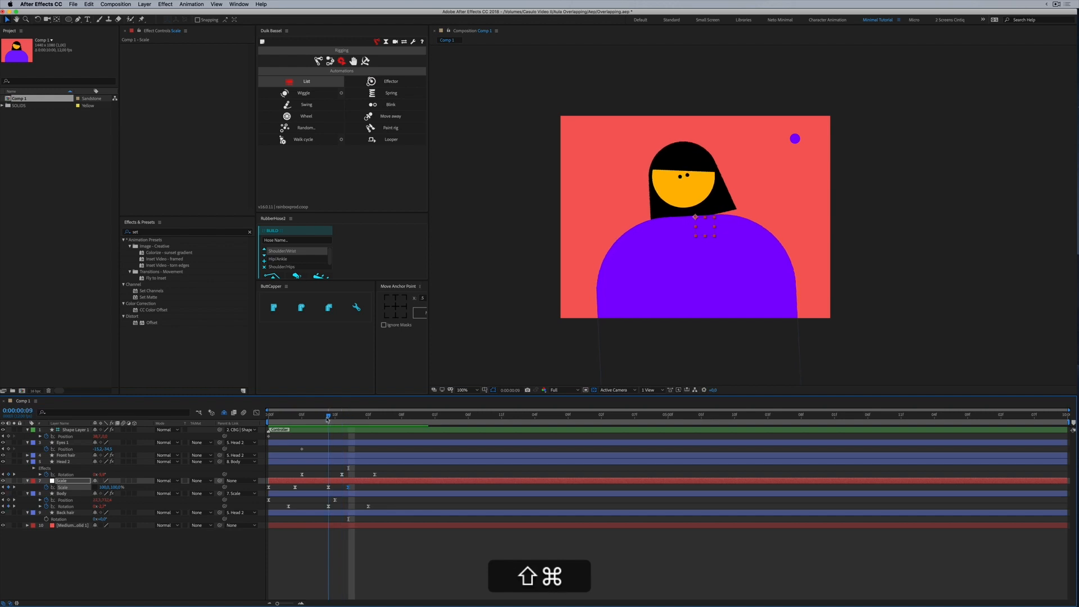
Make the Scale null slightly narrower and taller at 0:00:00:09, apply Easy Ease to that keyframe, and play it back
{"action": "left_click_drag", "start_coordinate": [113, 487], "coordinate": [118, 488]}
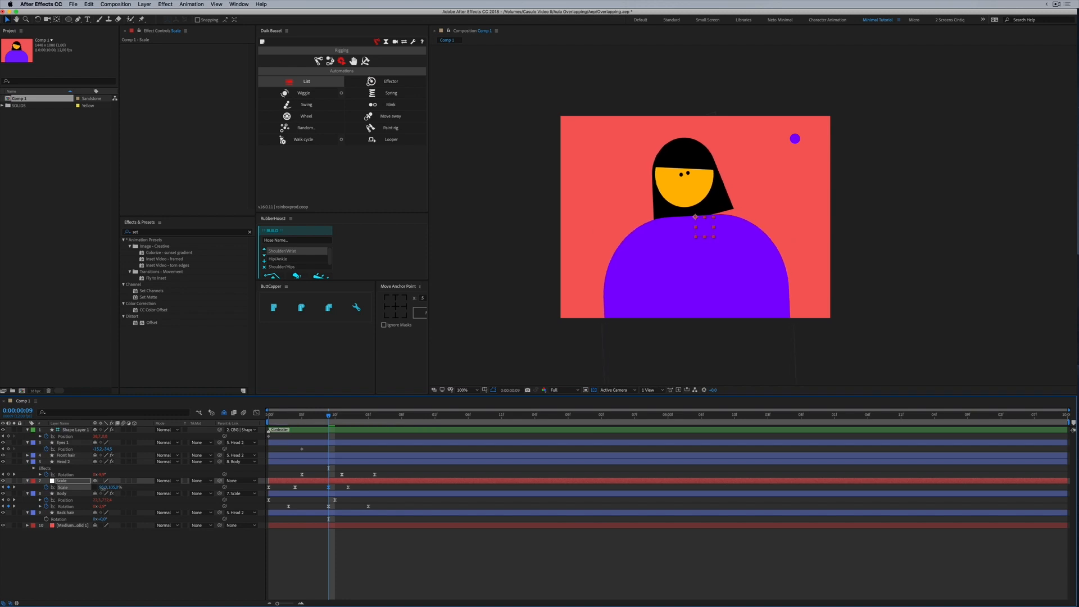
{"action": "left_click", "coordinate": [105, 488]}
{"action": "key", "text": "Down"}
{"action": "left_click", "coordinate": [329, 487]}
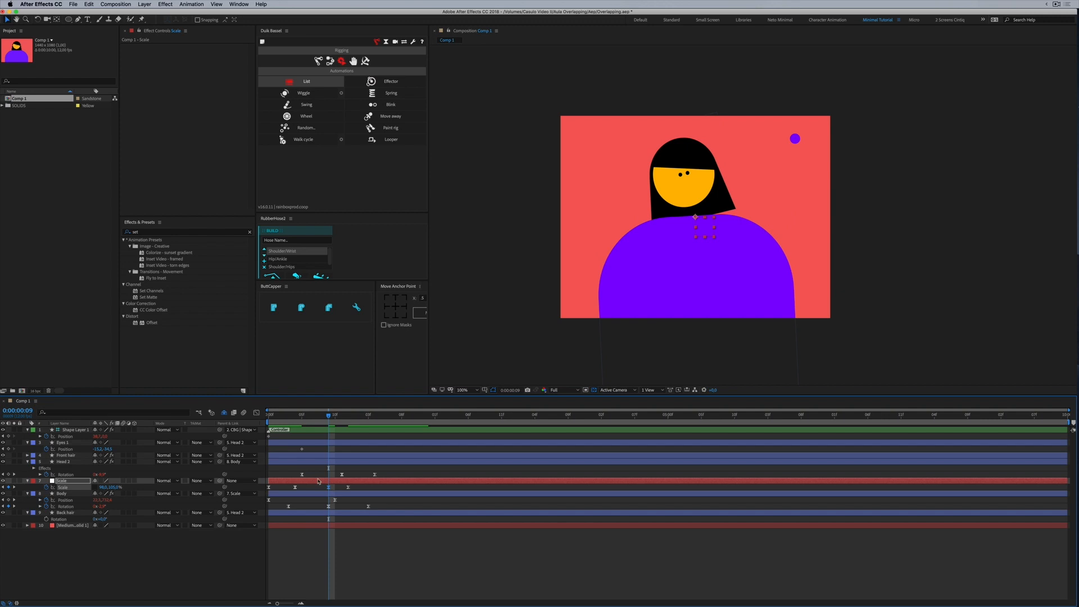
{"action": "key", "text": "F9"}
{"action": "key", "text": "space"}
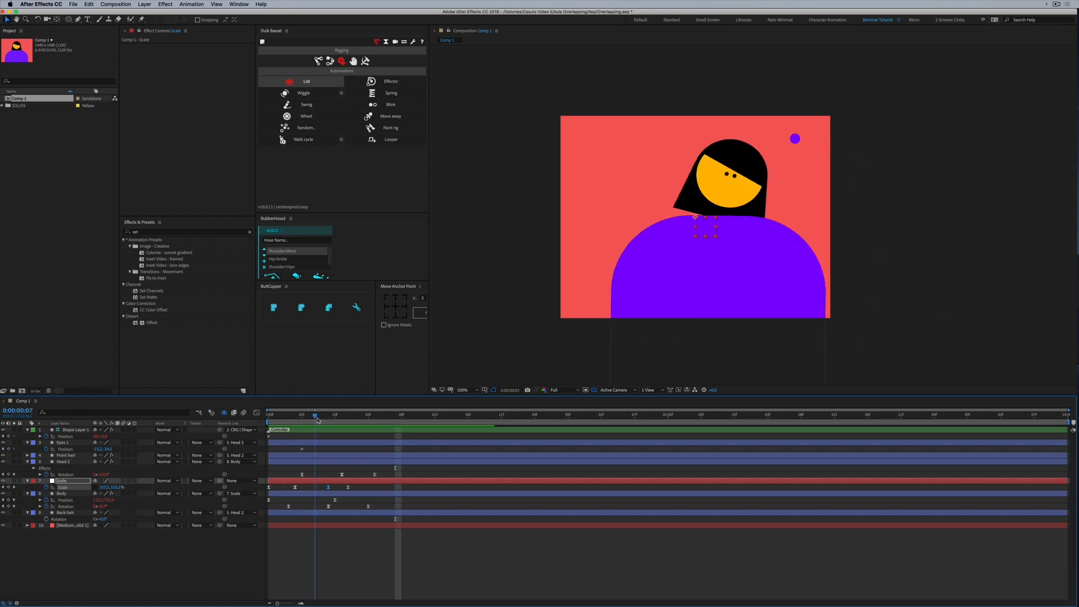
Try the Scale null's narrowed keyframe at 0:00:00:08 in playback and return it to 0:00:00:09
{"action": "left_click", "coordinate": [321, 417]}
{"action": "left_click_drag", "start_coordinate": [328, 490], "coordinate": [321, 489]}
{"action": "key", "text": "space"}
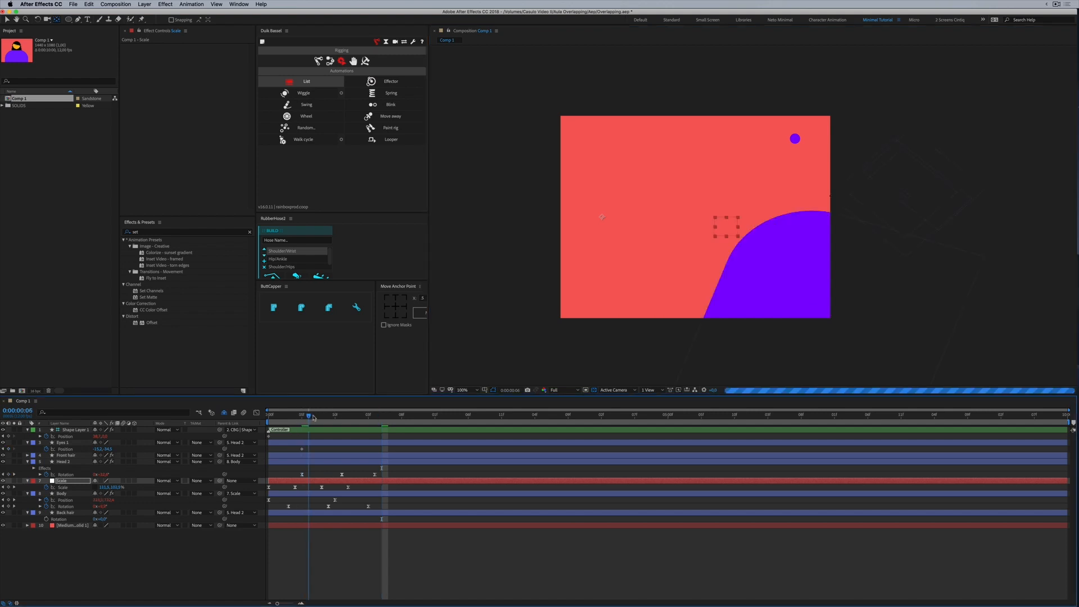
{"action": "left_click", "coordinate": [336, 417]}
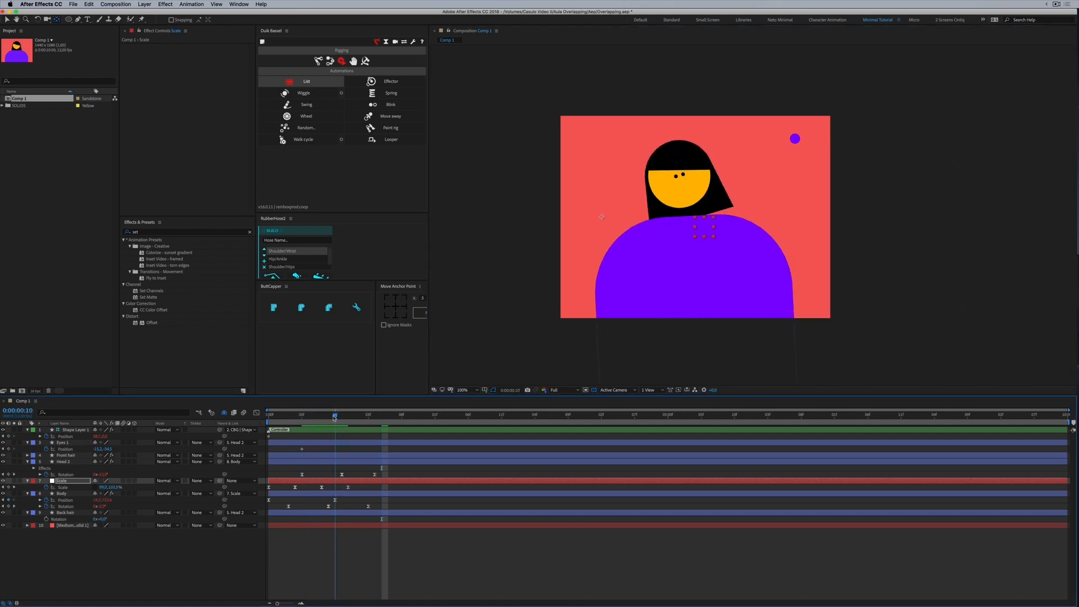
{"action": "left_click_drag", "start_coordinate": [333, 418], "coordinate": [330, 420]}
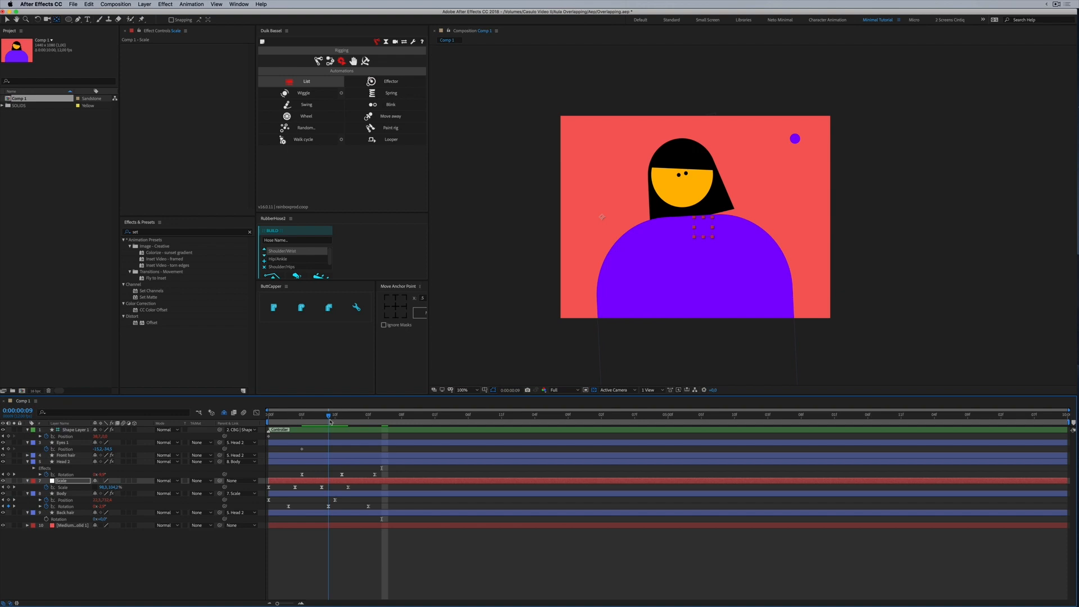
{"action": "left_click_drag", "start_coordinate": [322, 489], "coordinate": [328, 488]}
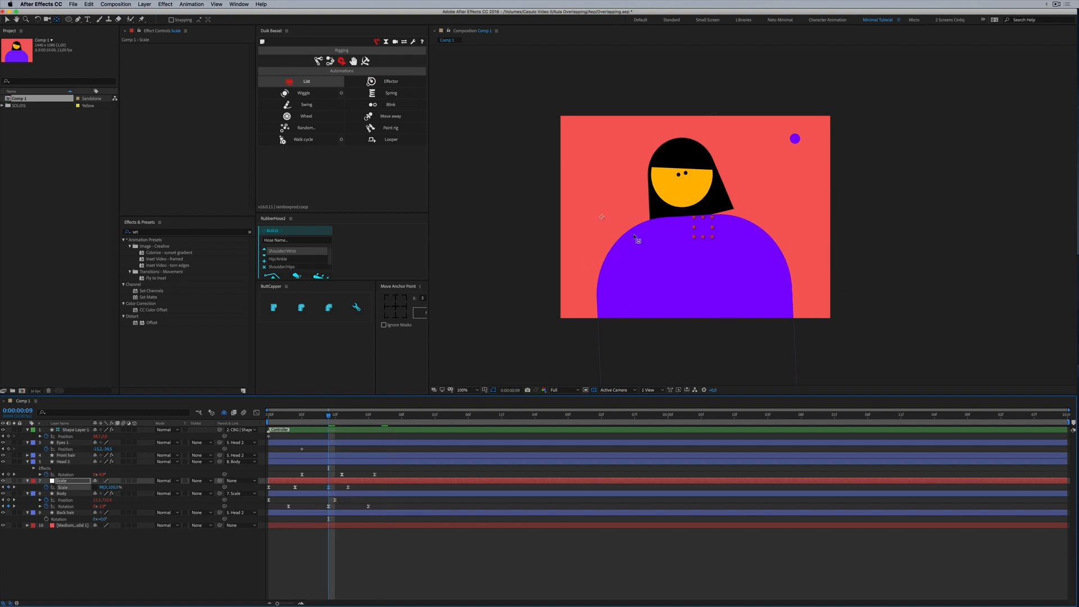
Raise the Scale null's vertical Scale at 0:00:00:09 by 2% and play back the animation
{"action": "left_click", "coordinate": [113, 489]}
{"action": "key", "text": "Up"}
{"action": "key", "text": "Up"}
{"action": "left_click_drag", "start_coordinate": [313, 417], "coordinate": [330, 418]}
{"action": "key", "text": "space"}
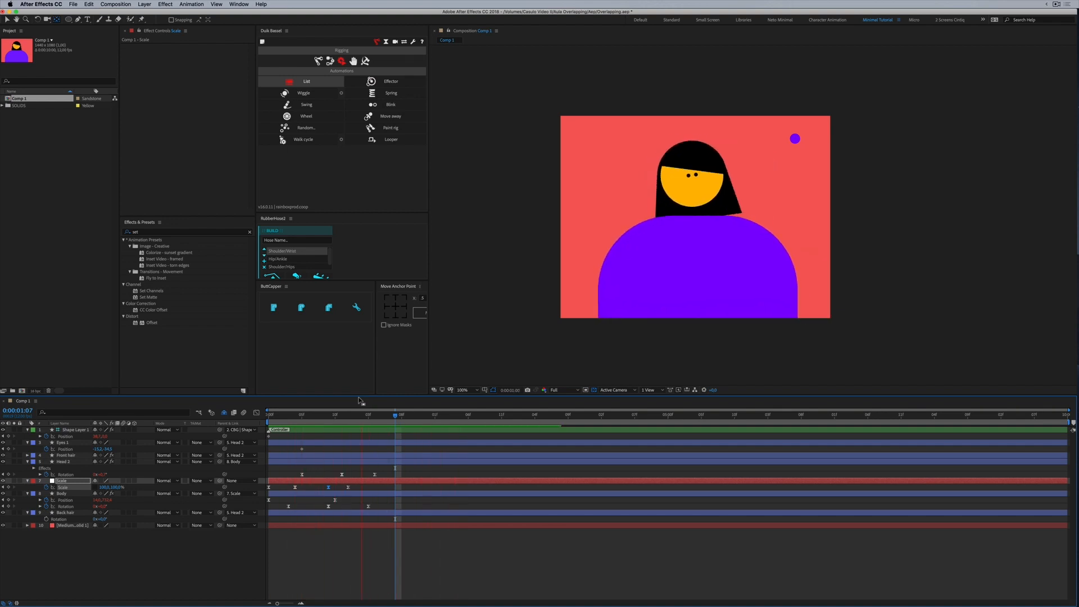
Review the character's whole entrance by scrubbing and playback, and save the project
{"action": "left_click_drag", "start_coordinate": [278, 419], "coordinate": [379, 419]}
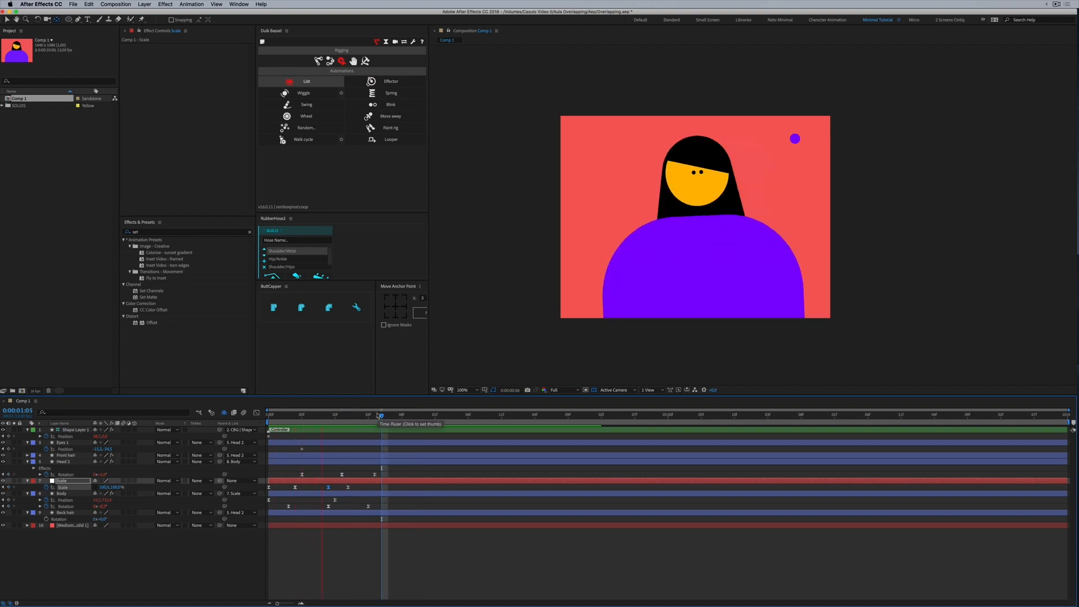
{"action": "key", "text": "space"}
{"action": "left_click_drag", "start_coordinate": [283, 421], "coordinate": [364, 421]}
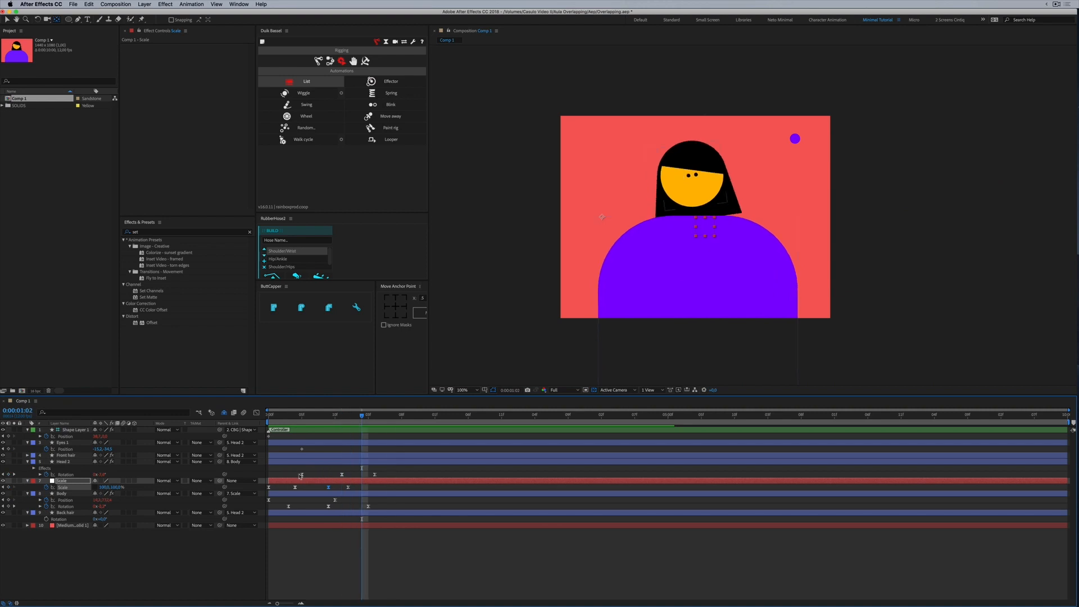
{"action": "left_click_drag", "start_coordinate": [304, 420], "coordinate": [376, 421]}
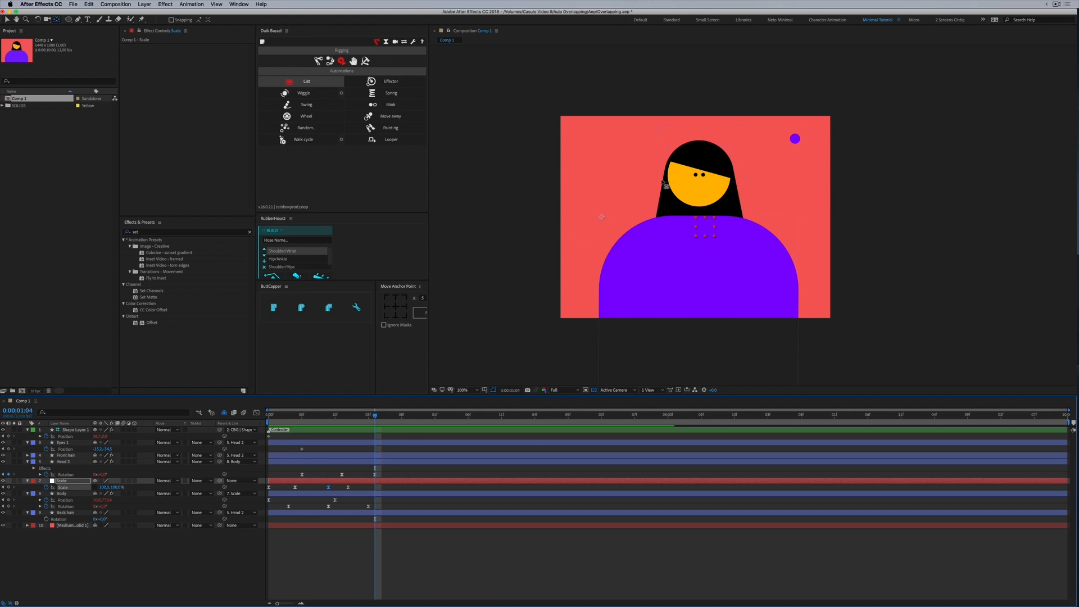
{"action": "key", "text": "super+s"}
{"action": "key", "text": "space"}
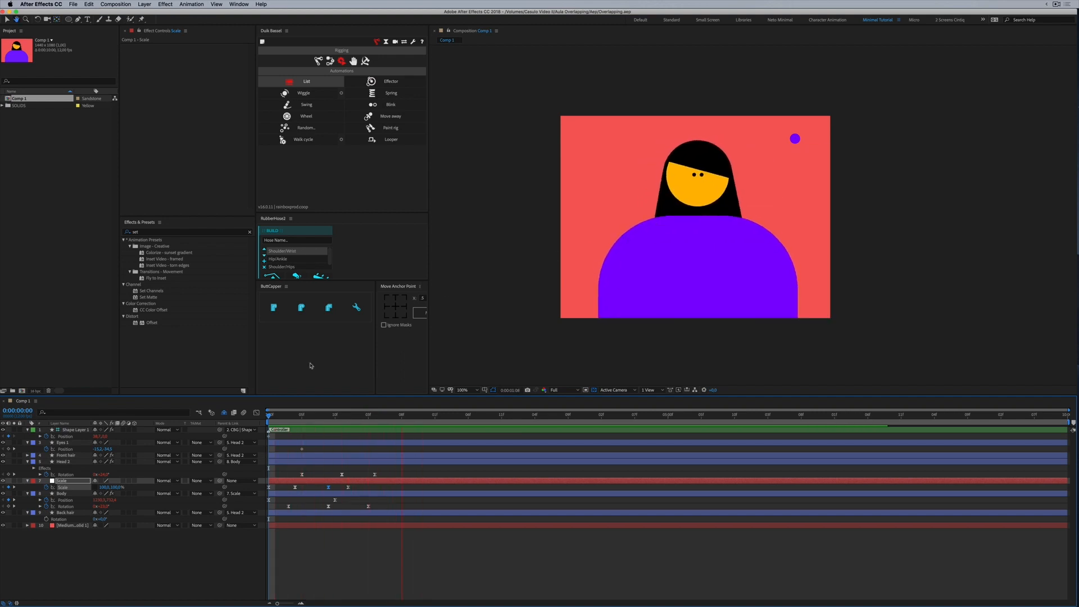
{"action": "key", "text": "space"}
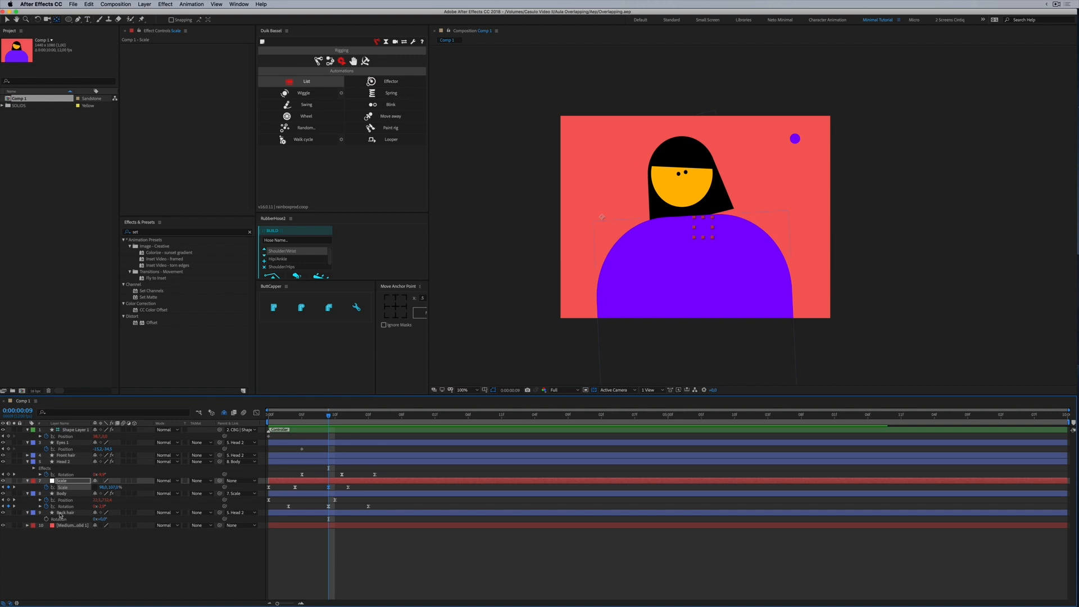
Play back the animation and set a Rotation keyframe on the Back hair layer at 0:00:01:11
{"action": "left_click", "coordinate": [65, 512]}
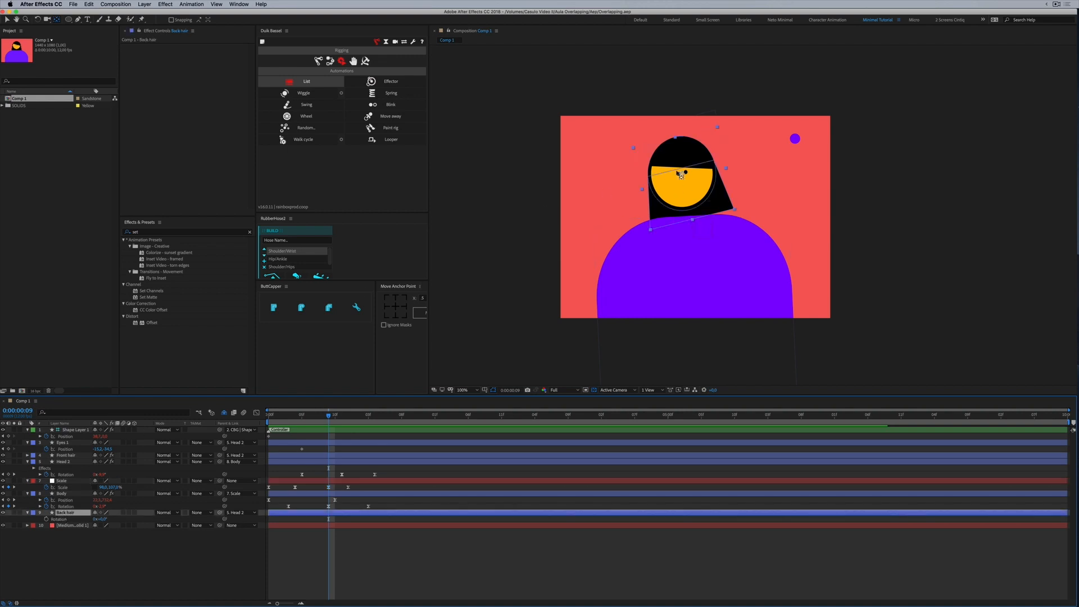
{"action": "key", "text": "space"}
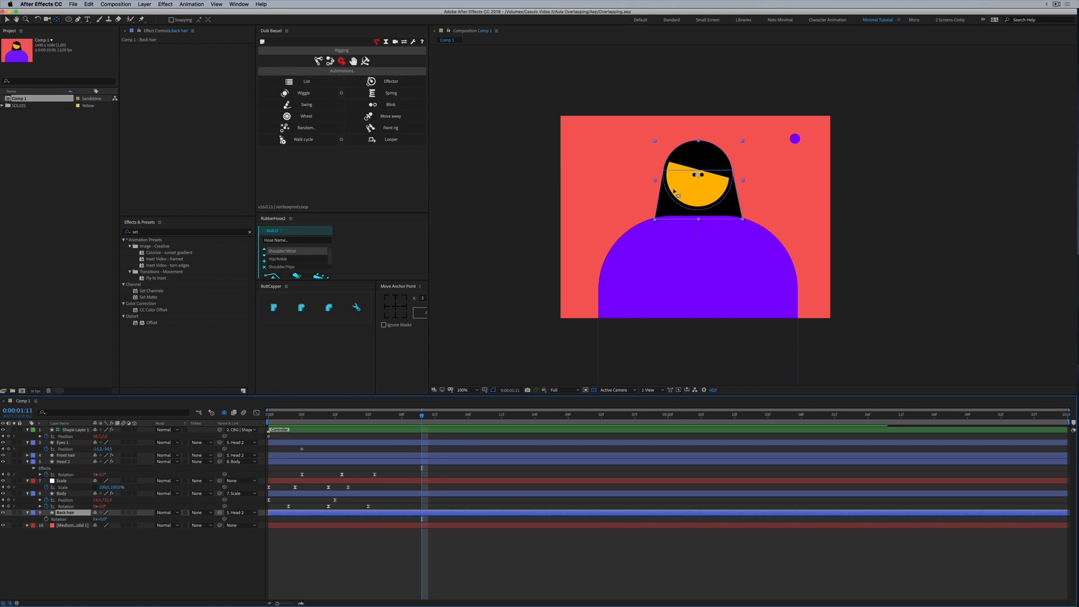
{"action": "left_click", "coordinate": [46, 519]}
{"action": "key", "text": "super+z"}
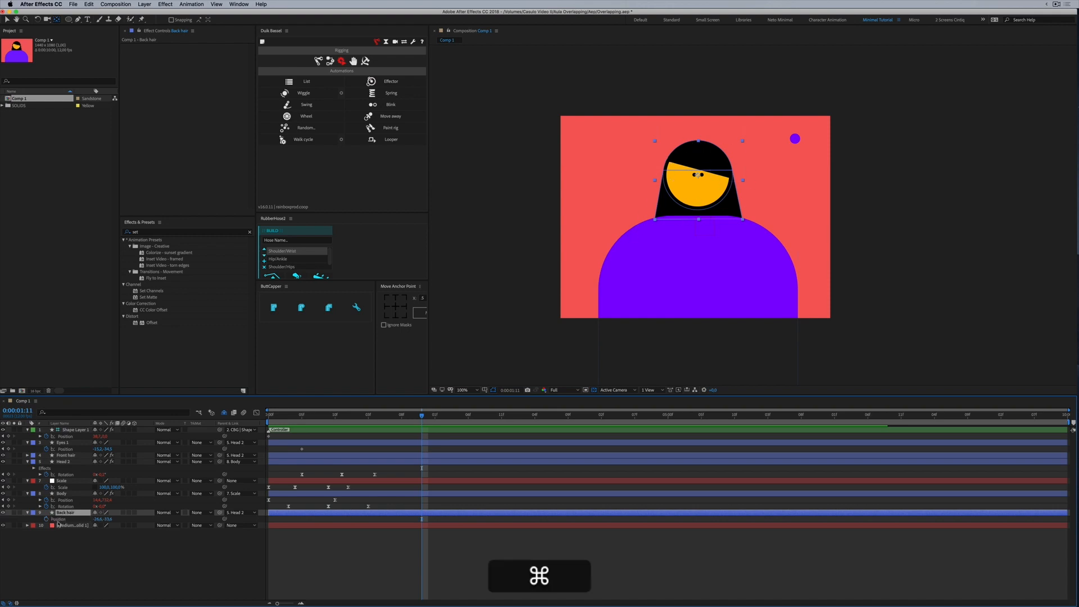
{"action": "left_click", "coordinate": [47, 519]}
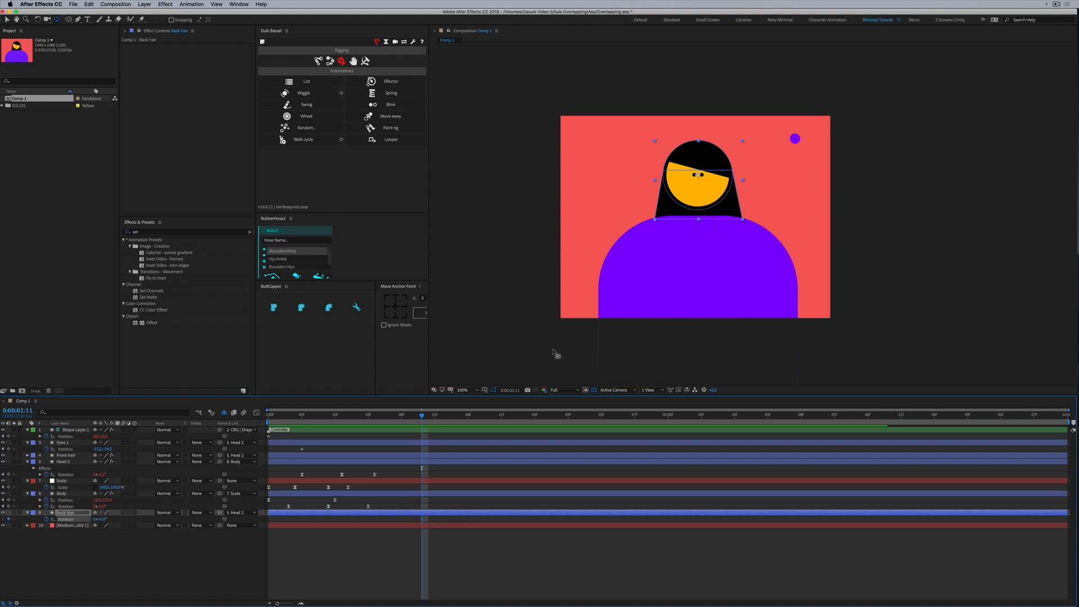
Rotate the Back hair counter-clockwise at 0:00:00:05 so it trails behind the head
{"action": "left_click_drag", "start_coordinate": [296, 420], "coordinate": [283, 419]}
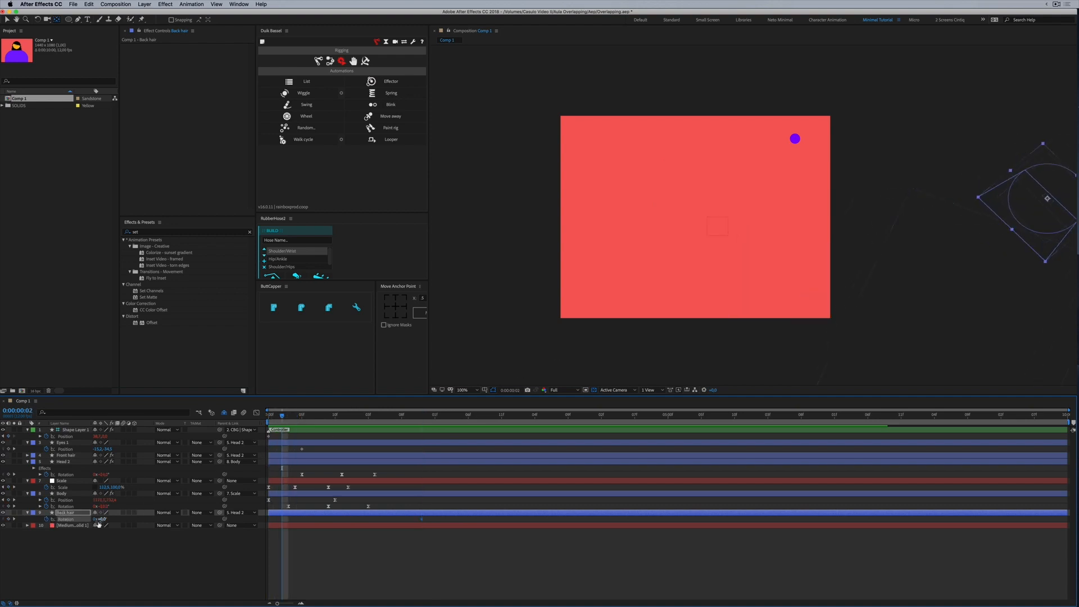
{"action": "left_click_drag", "start_coordinate": [290, 416], "coordinate": [302, 416]}
{"action": "left_click_drag", "start_coordinate": [104, 523], "coordinate": [65, 525]}
{"action": "key", "text": "BackSpace"}
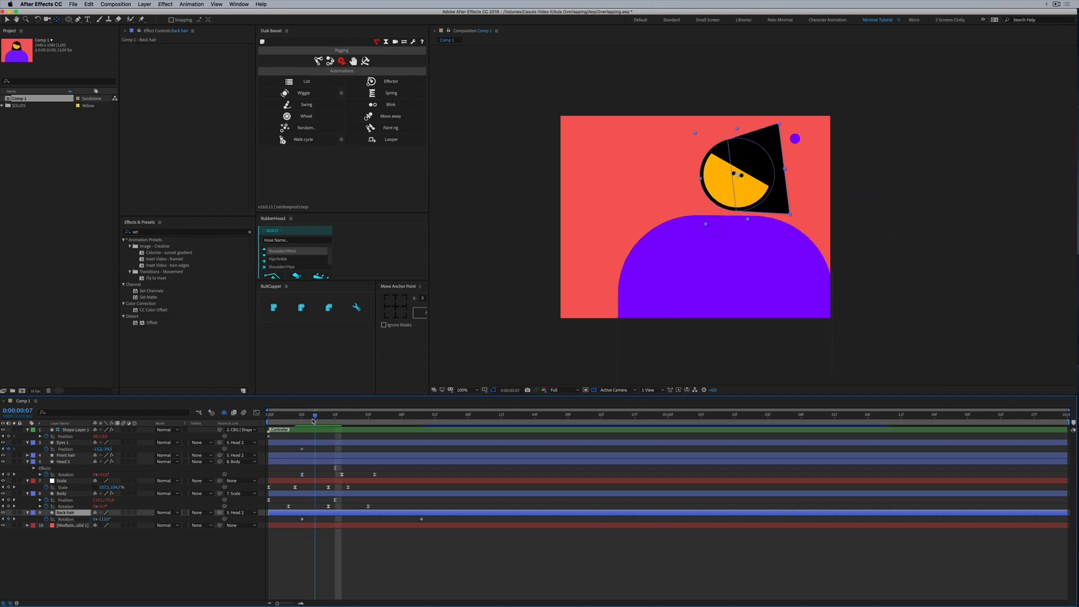
Rotate the Back hair clockwise past the head at 0:00:00:11 for the opposite swing
{"action": "mouse_move", "coordinate": [313, 420]}
{"action": "left_mouse_down"}
{"action": "mouse_move", "coordinate": [342, 422]}
{"action": "mouse_move", "coordinate": [330, 422]}
{"action": "left_mouse_up"}
{"action": "left_click_drag", "start_coordinate": [321, 507], "coordinate": [326, 510]}
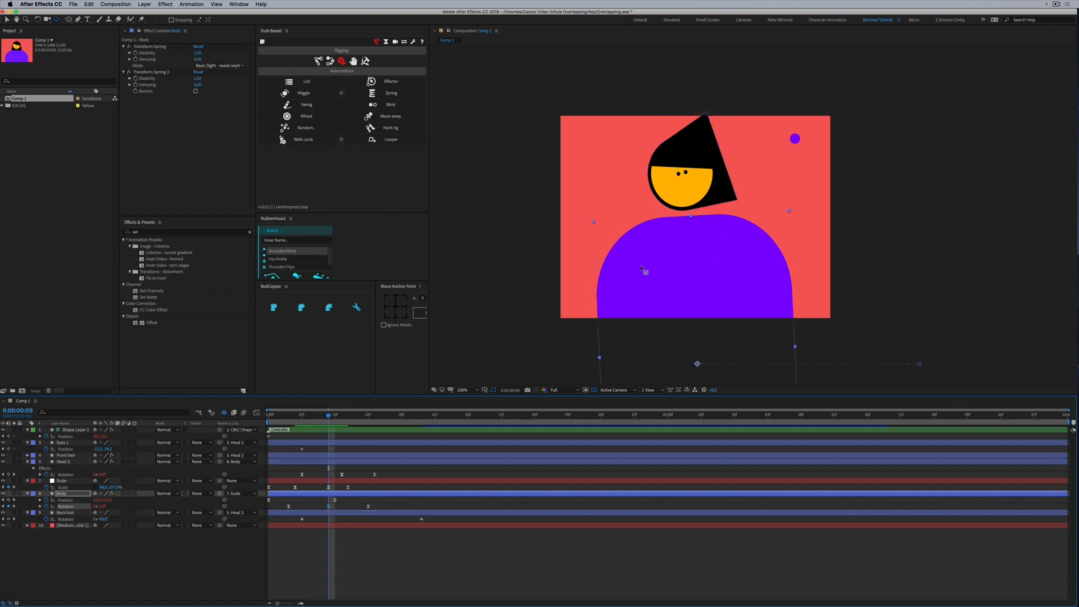
{"action": "left_click_drag", "start_coordinate": [332, 416], "coordinate": [342, 416]}
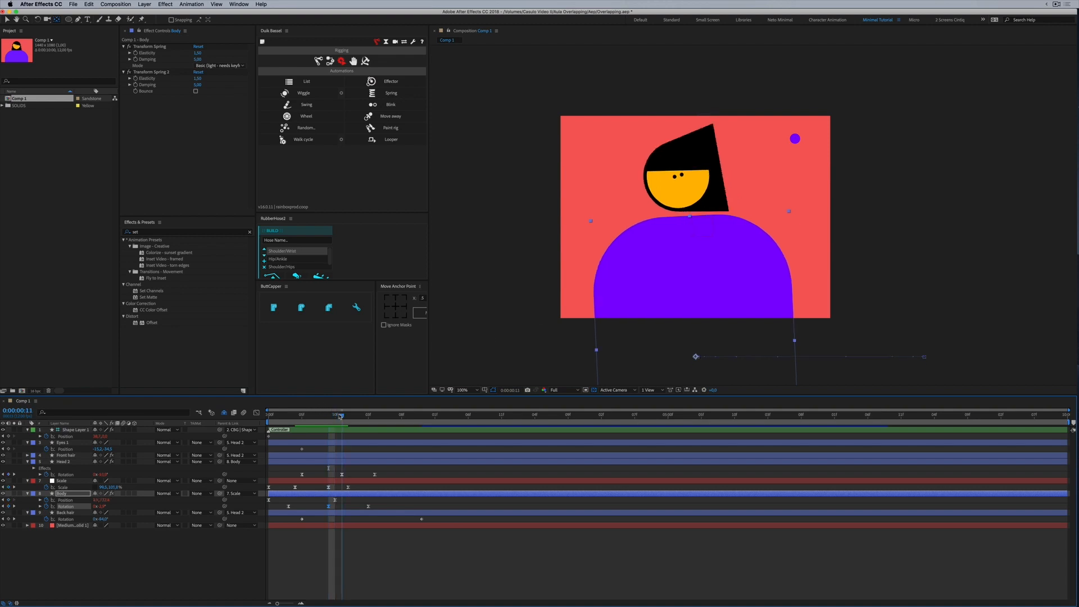
{"action": "left_click_drag", "start_coordinate": [103, 519], "coordinate": [147, 516]}
{"action": "left_click", "coordinate": [148, 514]}
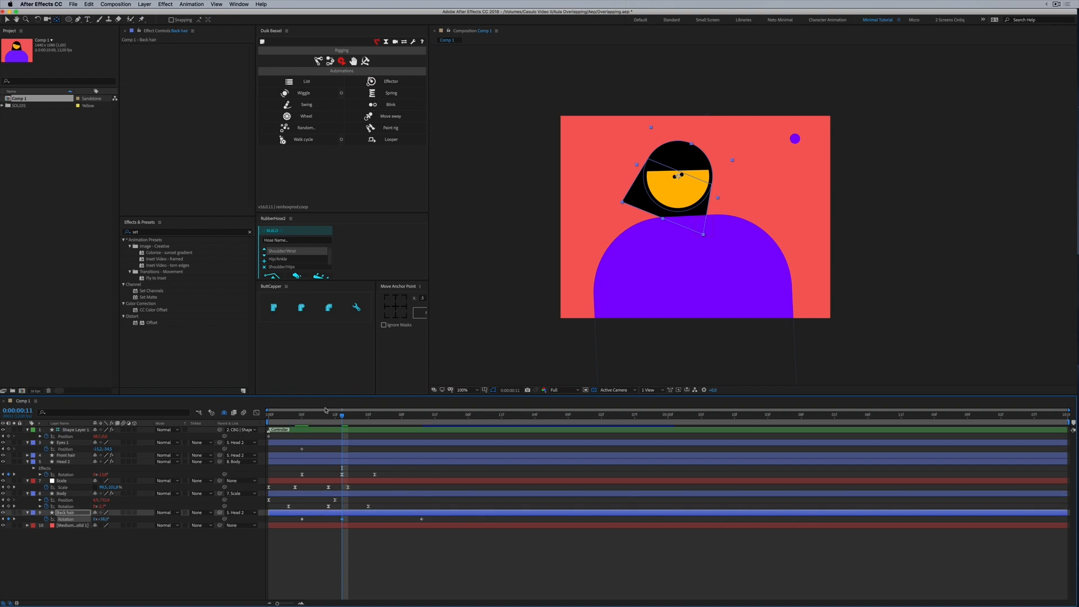
Move the Back hair's middle Rotation keyframe to 0:00:01:00 and the last to 0:00:01:08, and apply Easy Ease to all three
{"action": "left_click_drag", "start_coordinate": [342, 520], "coordinate": [345, 519]}
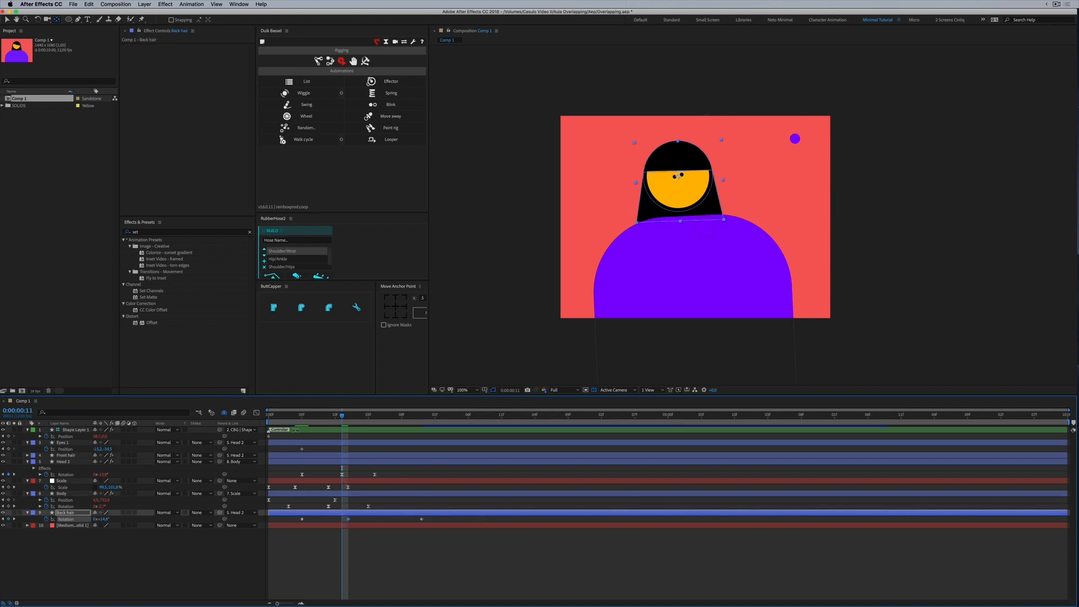
{"action": "left_click_drag", "start_coordinate": [301, 421], "coordinate": [416, 424]}
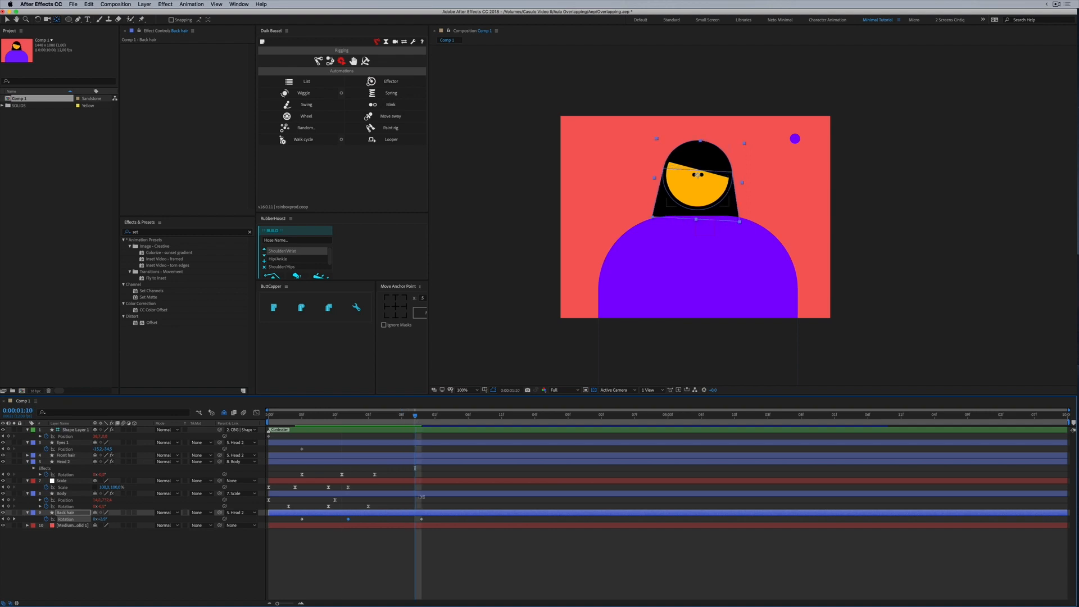
{"action": "left_click_drag", "start_coordinate": [422, 521], "coordinate": [287, 526]}
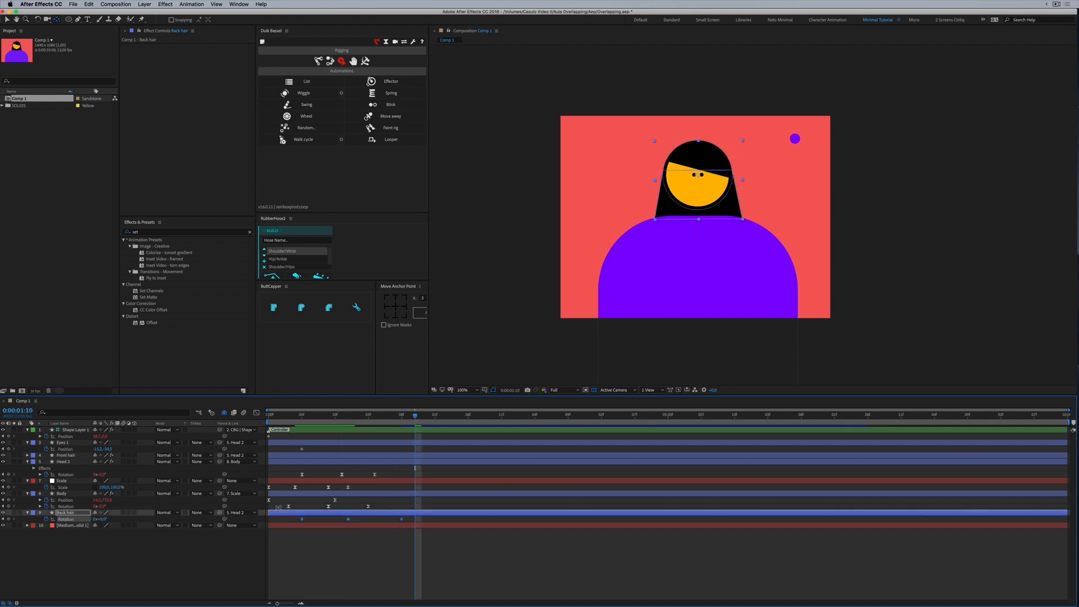
{"action": "key", "text": "F9"}
Increase the easing influence of the Back hair's Rotation keyframes in the Graph Editor and play back the swing
{"action": "left_click", "coordinate": [256, 412]}
{"action": "left_click_drag", "start_coordinate": [440, 508], "coordinate": [331, 550]}
{"action": "key", "text": "space"}
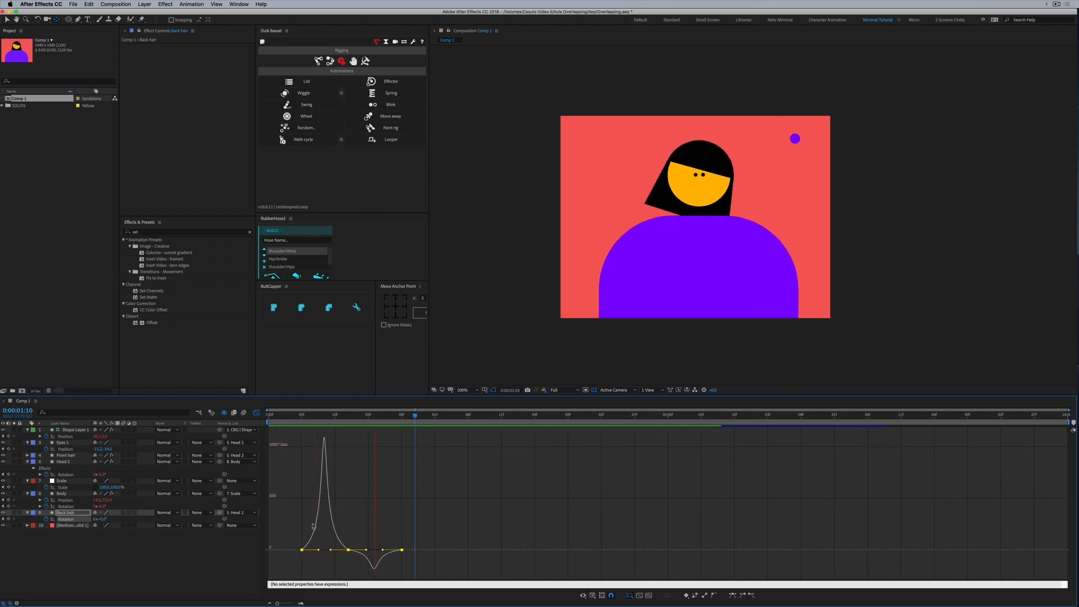
{"action": "left_click", "coordinate": [258, 413]}
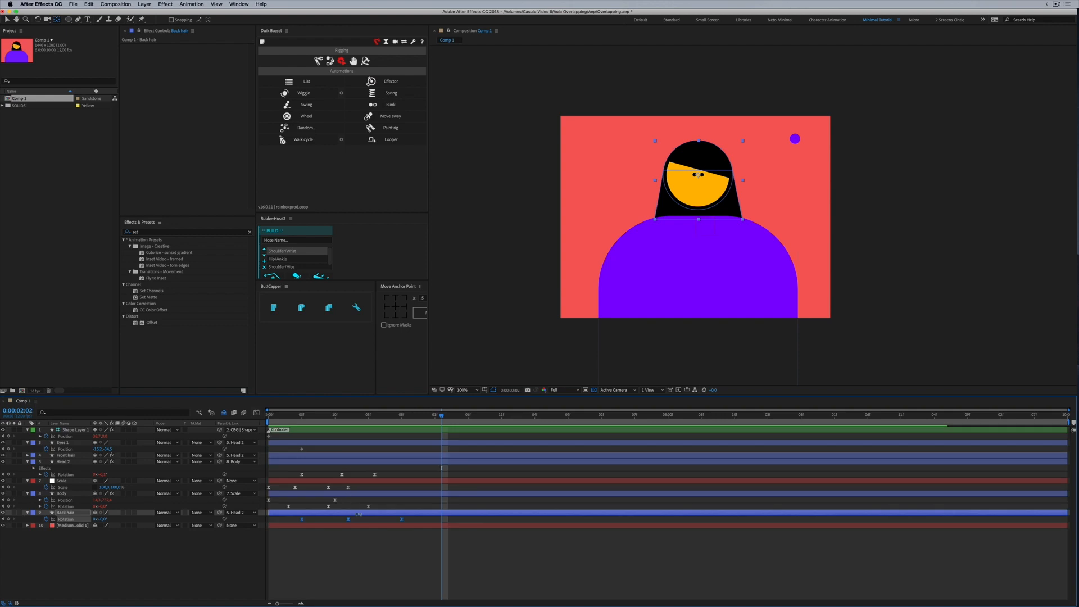
Move the Back hair's middle Rotation keyframe to 0:00:00:11 and the last to 0:00:01:05, and play back the animation
{"action": "left_click", "coordinate": [340, 518]}
{"action": "left_click_drag", "start_coordinate": [302, 416], "coordinate": [349, 422]}
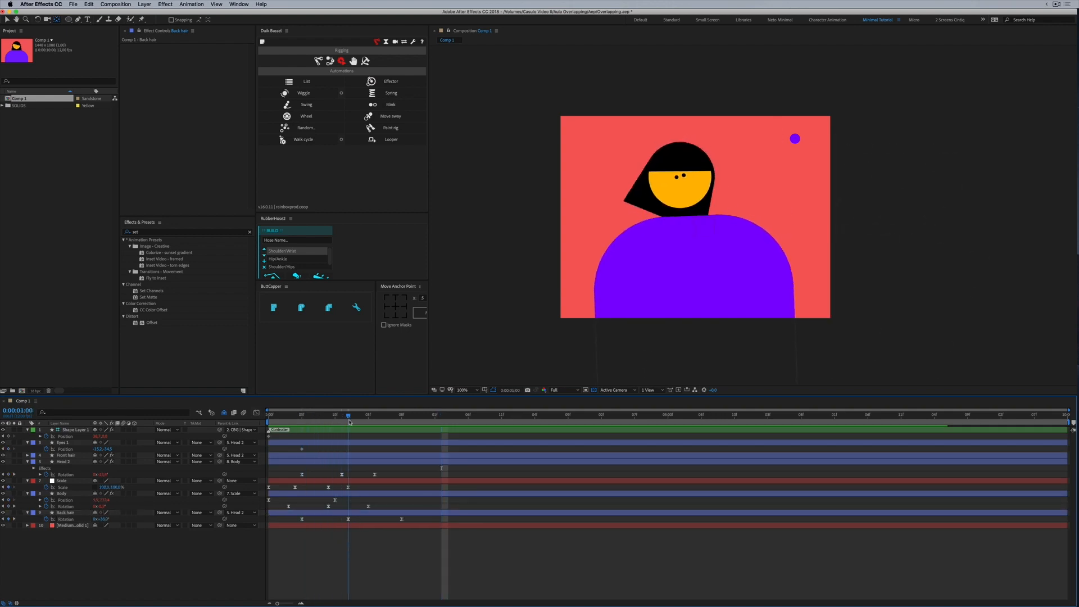
{"action": "left_click", "coordinate": [350, 519]}
{"action": "key", "text": "alt+Left"}
{"action": "left_click_drag", "start_coordinate": [401, 519], "coordinate": [383, 520]}
{"action": "left_click", "coordinate": [403, 417]}
{"action": "key", "text": "space"}
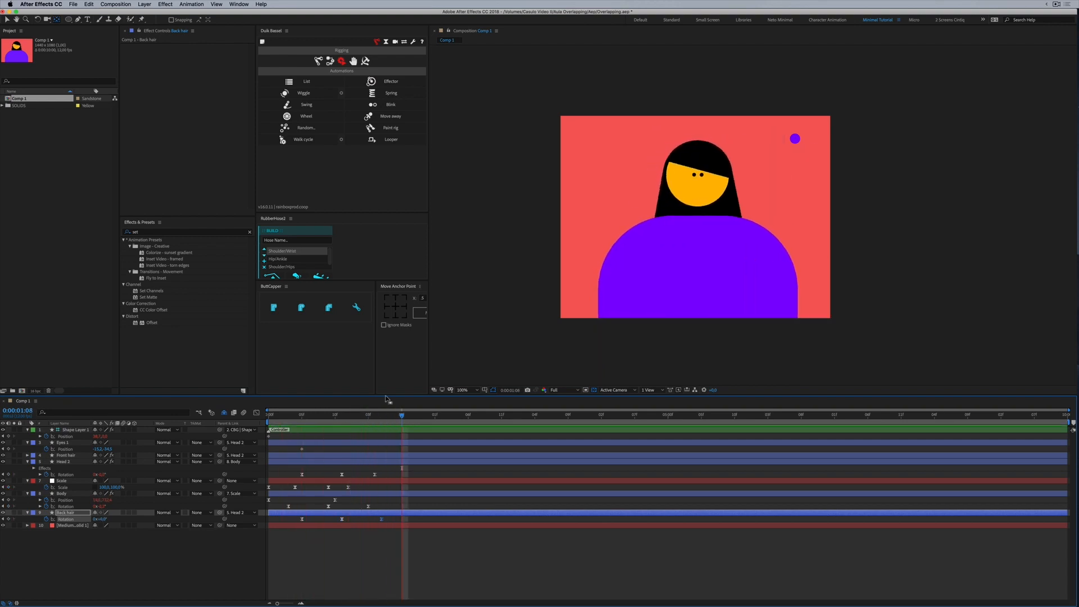
{"action": "key", "text": "space"}
Reduce the Back hair's counter-clockwise rotation at 0:00:00:05 and play back the result
{"action": "left_click", "coordinate": [297, 417], "text": "shift"}
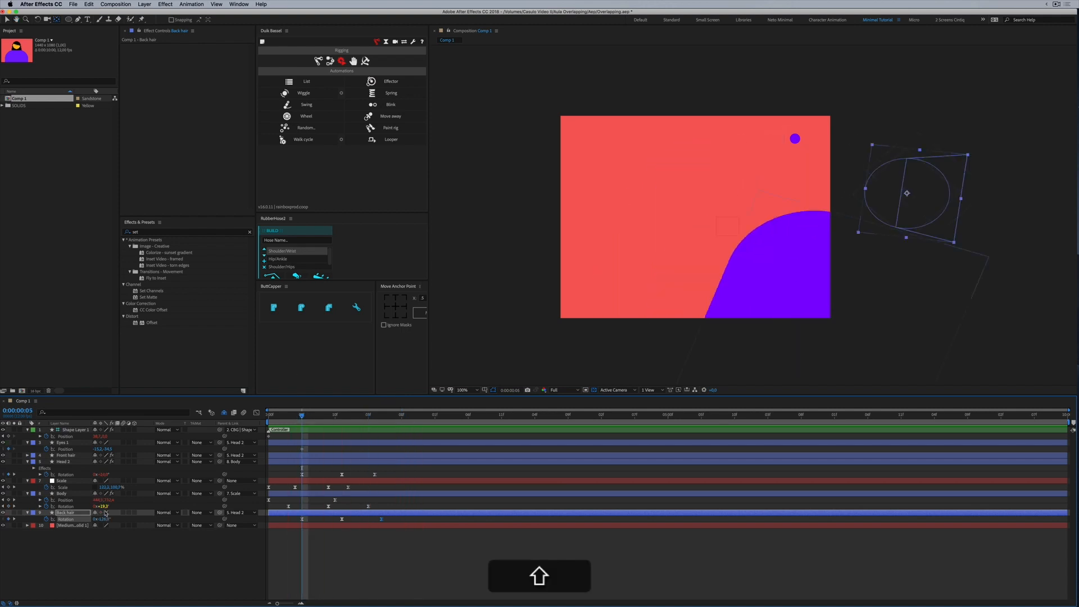
{"action": "left_click_drag", "start_coordinate": [110, 519], "coordinate": [130, 518]}
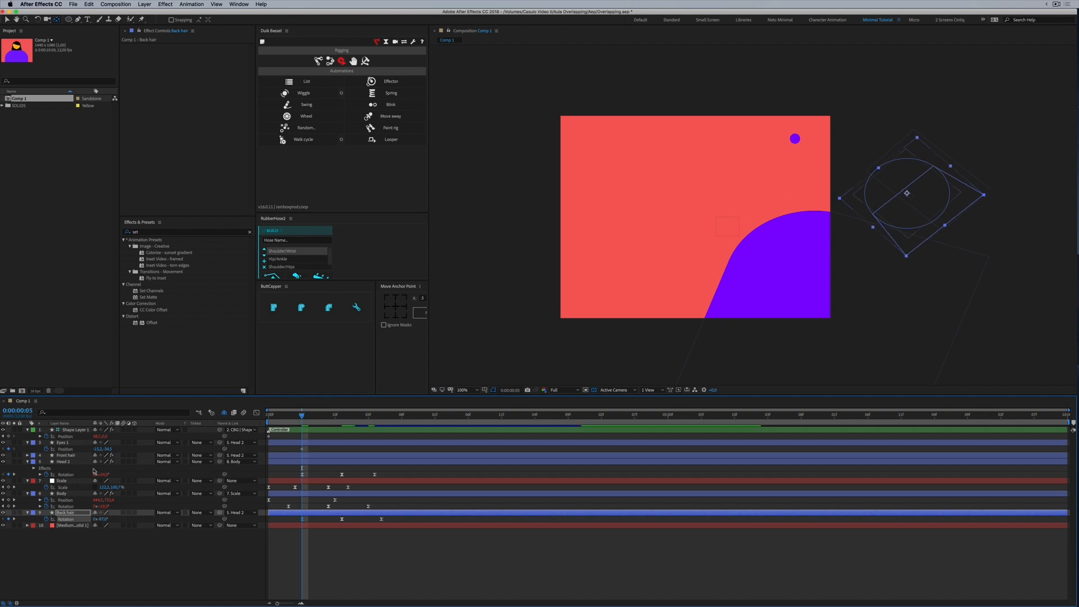
{"action": "key", "text": "space"}
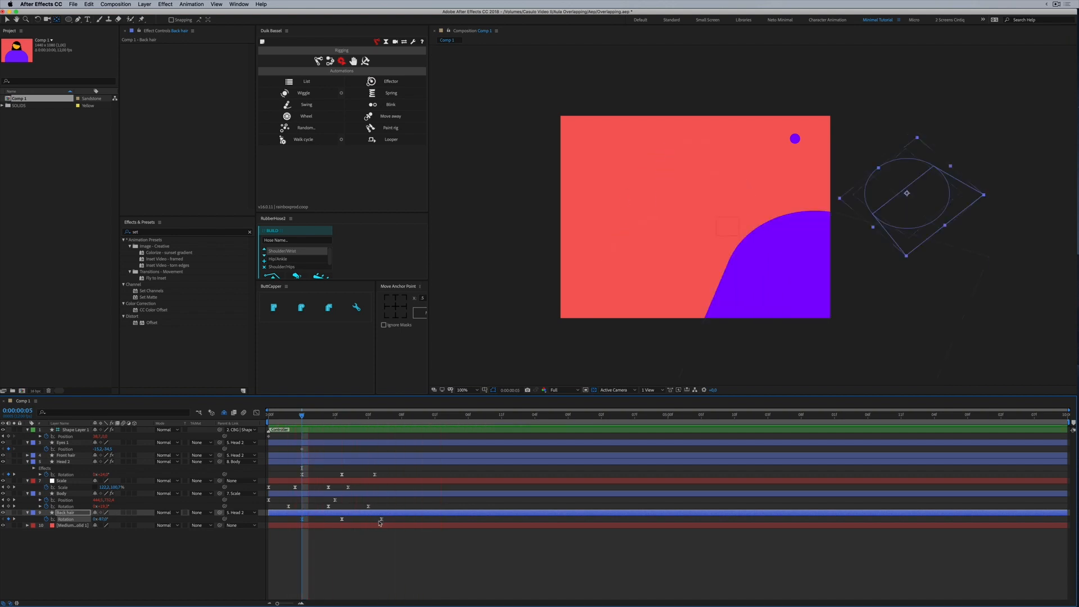
Add a Duik Spring with Elasticity 1.5 to the Back hair's Rotation and play it back
{"action": "left_click", "coordinate": [388, 93]}
{"action": "left_click", "coordinate": [197, 53]}
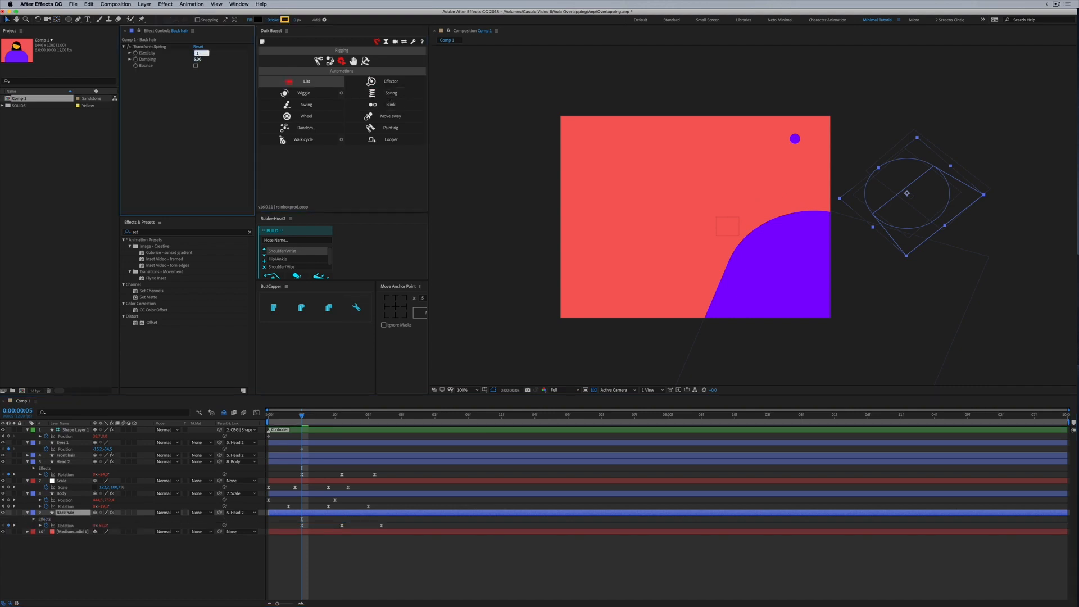
{"action": "type", "text": "1,5"}
{"action": "key", "text": "Return"}
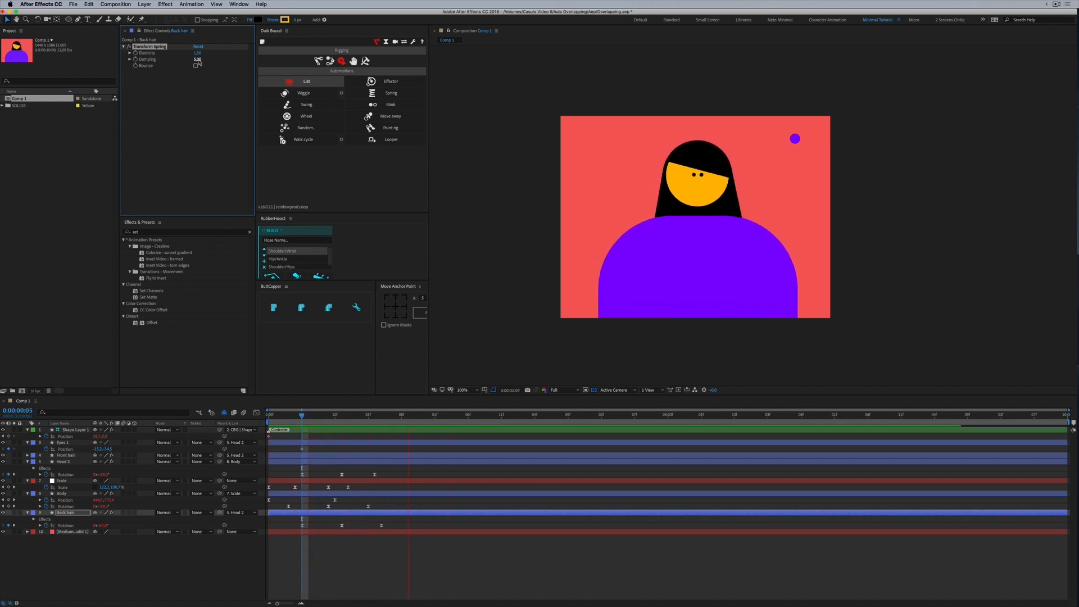
{"action": "left_click", "coordinate": [308, 417]}
{"action": "key", "text": "s"}
{"action": "key", "text": "r"}
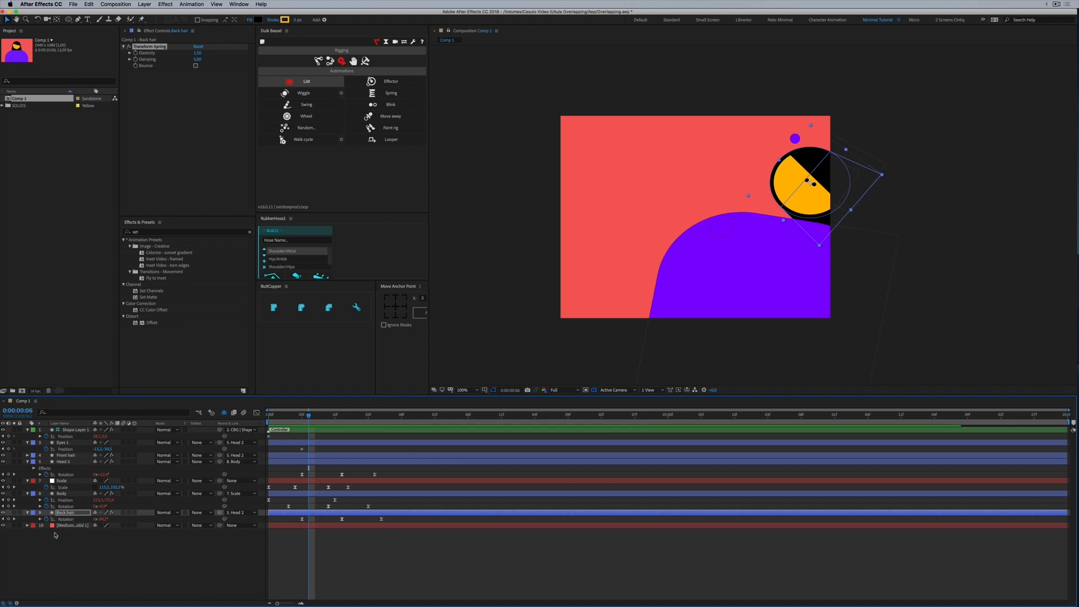
Set a Path keyframe for Rectangle 1 of the Back hair layer at 0:00:00:09
{"action": "left_click_drag", "start_coordinate": [304, 416], "coordinate": [329, 415]}
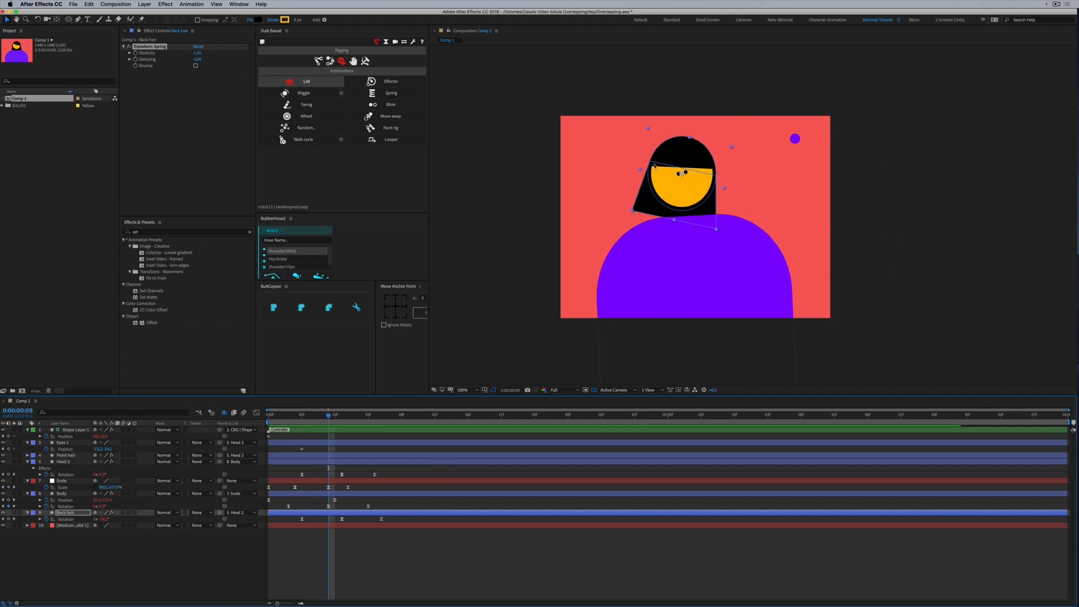
{"action": "left_click", "coordinate": [78, 20]}
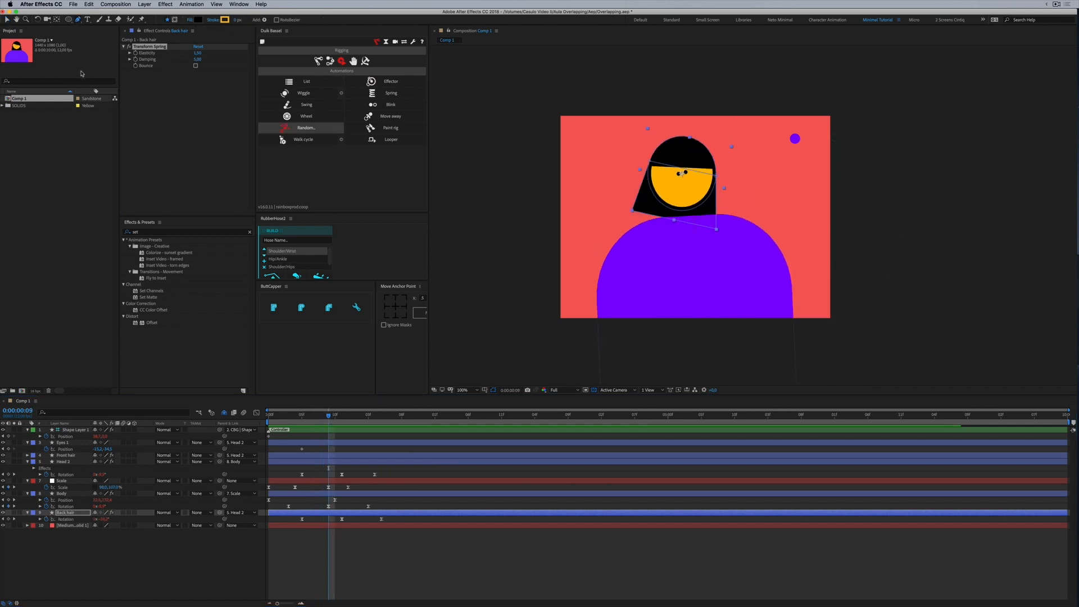
{"action": "left_click", "coordinate": [25, 514]}
{"action": "left_click", "coordinate": [27, 513]}
{"action": "left_click", "coordinate": [27, 512]}
{"action": "left_click", "coordinate": [34, 520]}
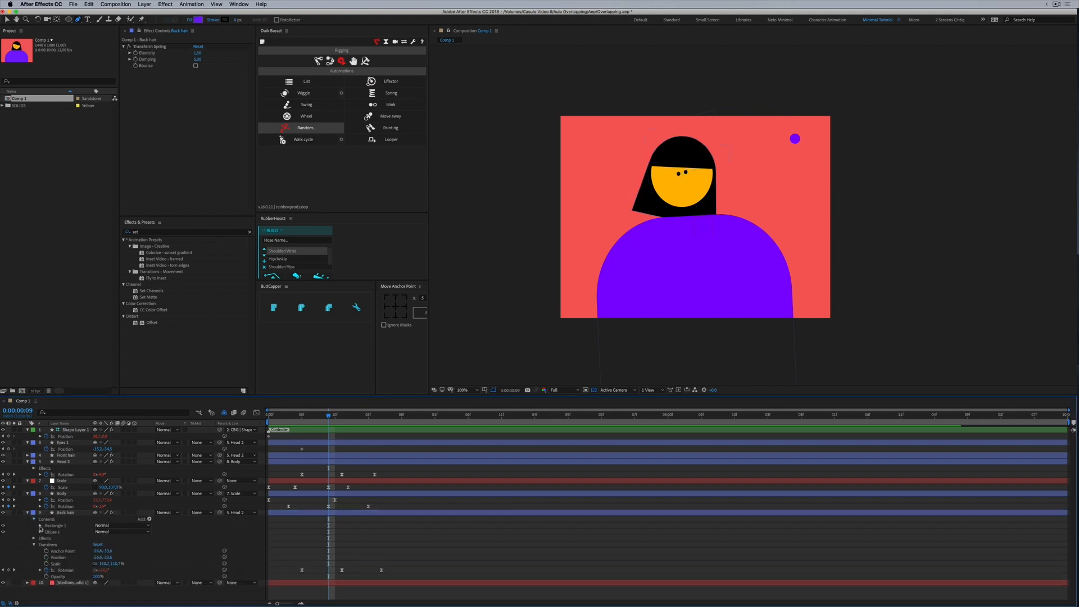
{"action": "left_click", "coordinate": [47, 533]}
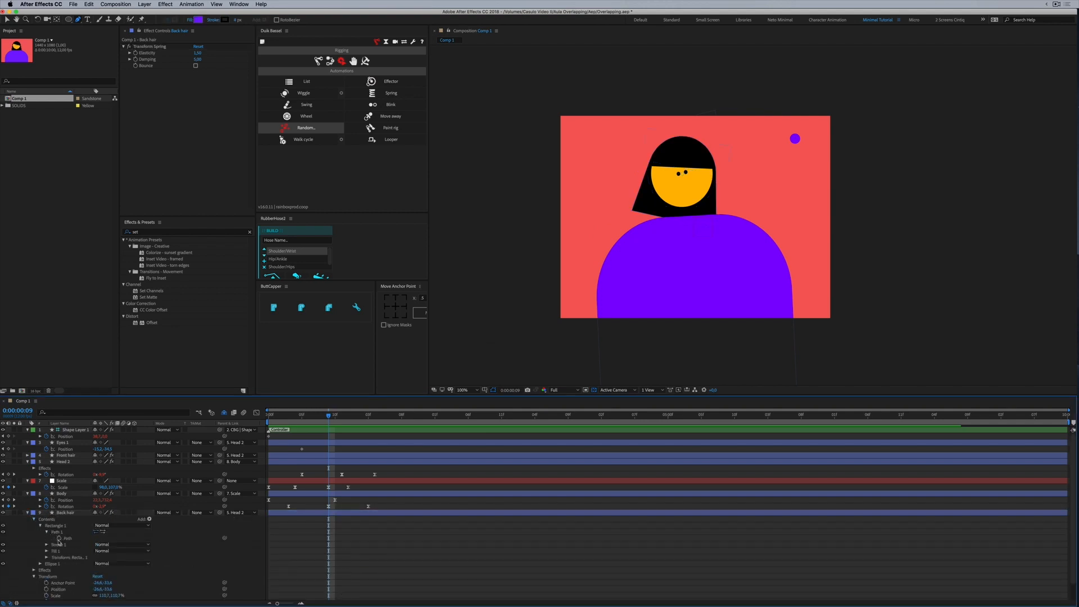
{"action": "left_click", "coordinate": [54, 526]}
{"action": "left_click", "coordinate": [58, 538]}
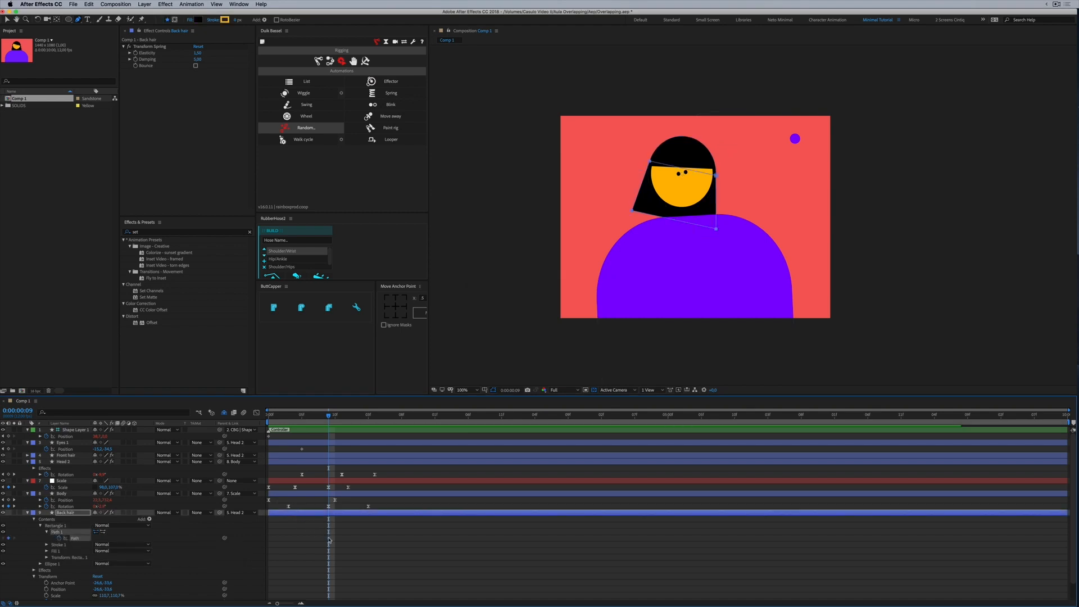
Show only the Back hair's keyframed properties and move its Path keyframe to 0:00:01:05, in line with the last Rotation keyframe
{"action": "key", "text": "u"}
{"action": "left_click_drag", "start_coordinate": [329, 416], "coordinate": [307, 420]}
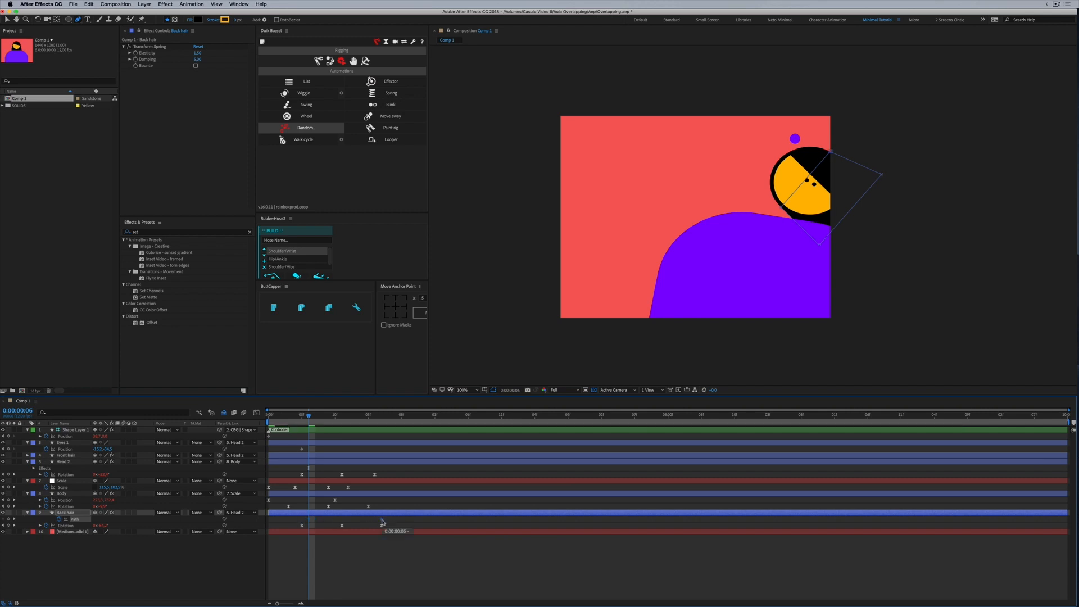
{"action": "left_click", "coordinate": [383, 416], "text": "shift"}
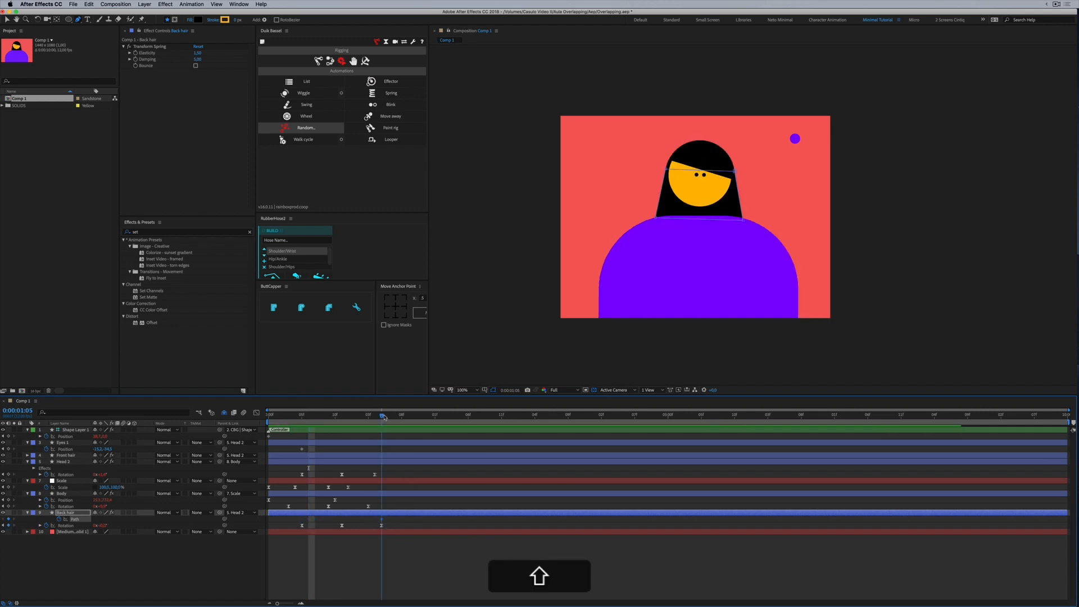
Stretch the hair path by pulling its lower corners outward at 0:00:00:05 and reshape them for the opposite swing near 0:00:01:00
{"action": "left_click", "coordinate": [302, 416]}
{"action": "left_click_drag", "start_coordinate": [907, 257], "coordinate": [927, 260]}
{"action": "left_click_drag", "start_coordinate": [984, 195], "coordinate": [1029, 196]}
{"action": "left_click_drag", "start_coordinate": [302, 416], "coordinate": [348, 417]}
{"action": "left_click_drag", "start_coordinate": [625, 209], "coordinate": [607, 214]}
{"action": "left_click_drag", "start_coordinate": [709, 247], "coordinate": [702, 237]}
Shift the last hair Path keyframe to 0:00:01:06 and apply Easy Ease to all three Path keyframes
{"action": "left_click_drag", "start_coordinate": [304, 417], "coordinate": [396, 419]}
{"action": "left_click_drag", "start_coordinate": [382, 520], "coordinate": [292, 526]}
{"action": "key", "text": "F9"}
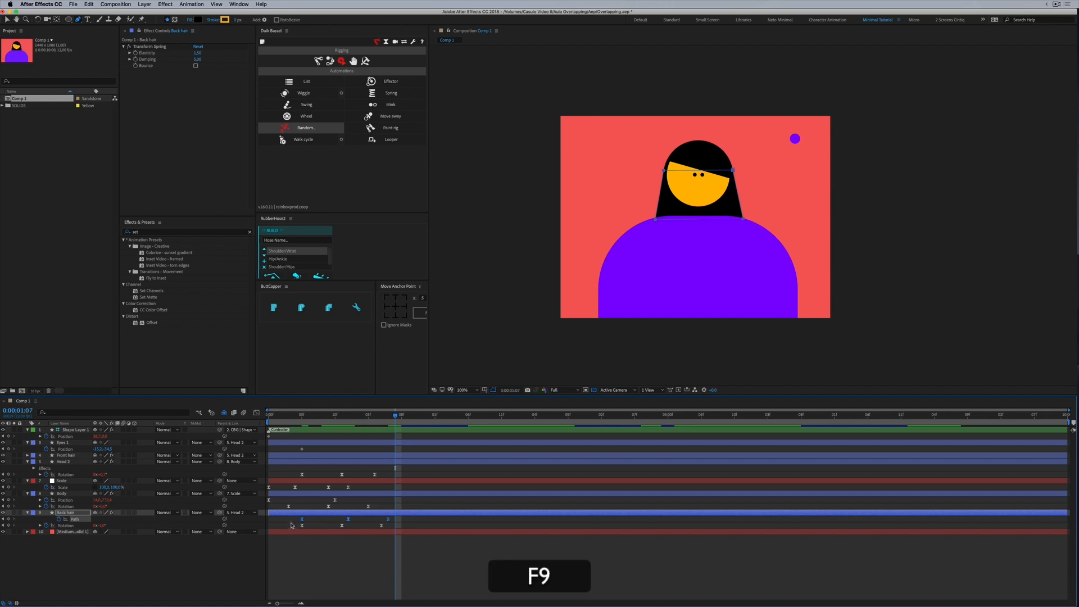
{"action": "left_click", "coordinate": [292, 526]}
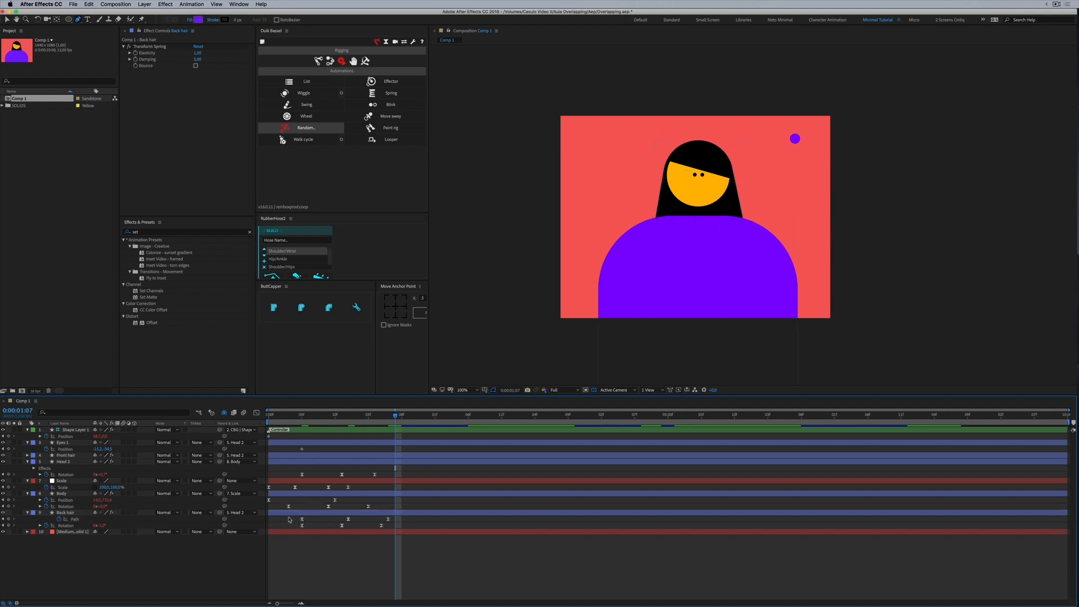
Delay the first hair Path keyframe to 0:00:00:06 and review the hair swing with playback and scrubbing
{"action": "left_click", "coordinate": [301, 519]}
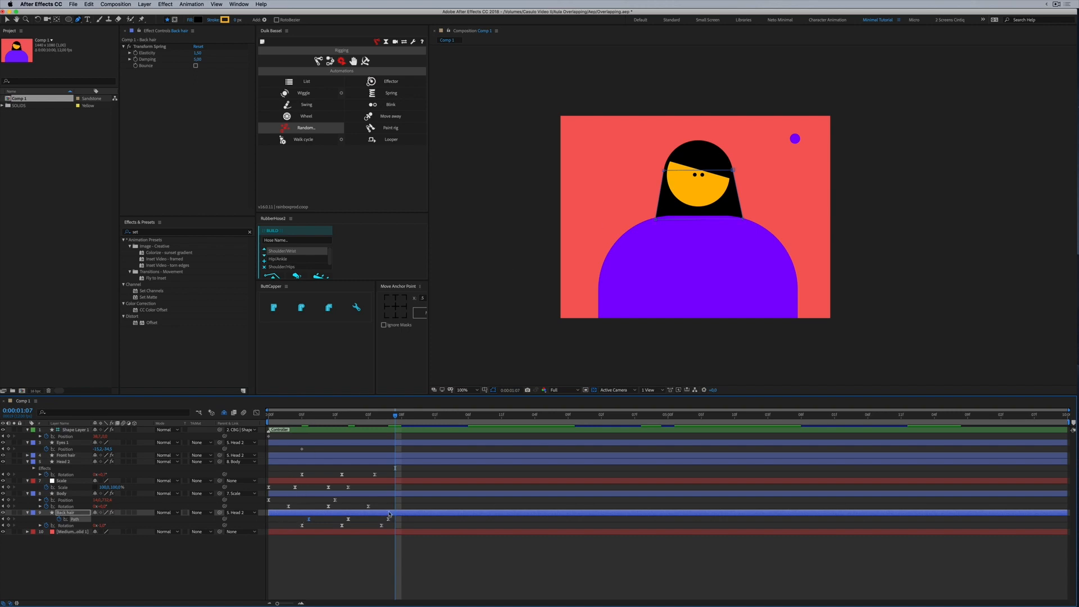
{"action": "key", "text": "space"}
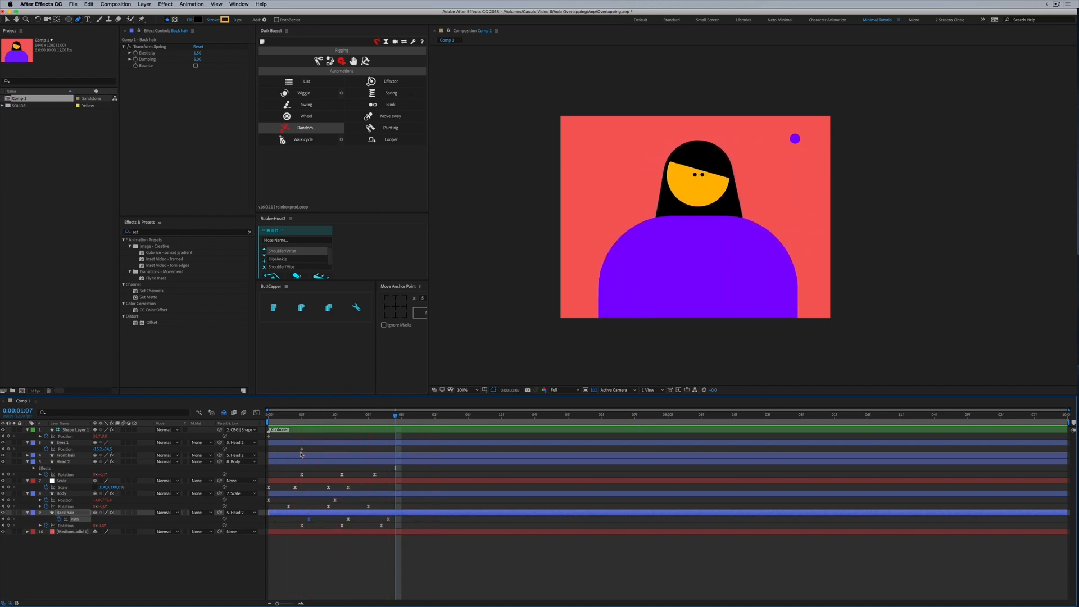
{"action": "key", "text": "space"}
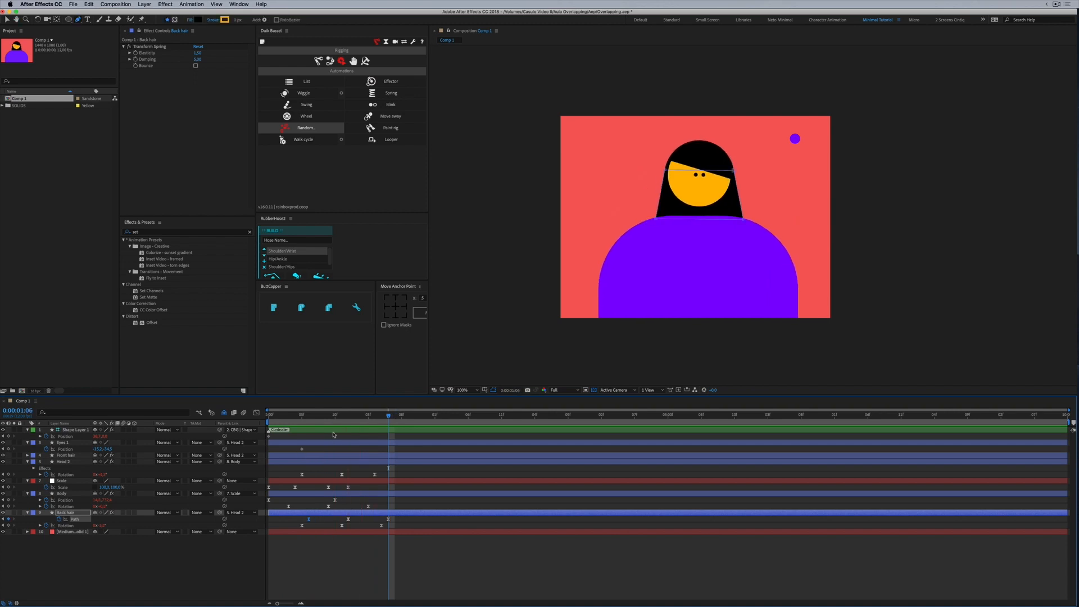
{"action": "left_click_drag", "start_coordinate": [311, 417], "coordinate": [340, 421]}
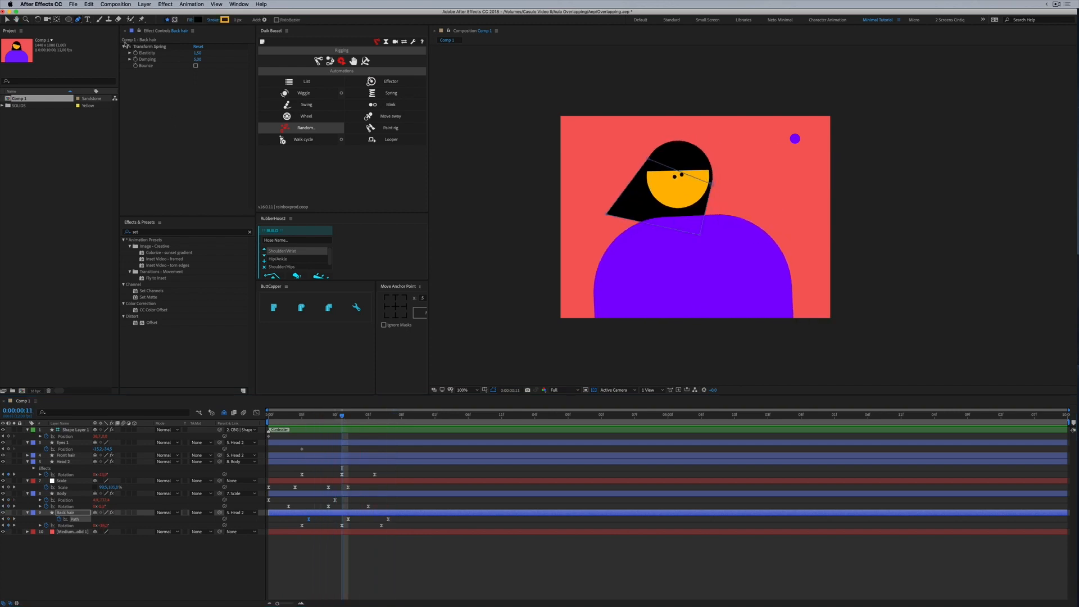
Add a smooth point on the hair path's lower edge at 0:00:01:00 to curve it, and nudge the adjacent lower corner
{"action": "left_click", "coordinate": [650, 227]}
{"action": "mouse_move", "coordinate": [648, 224]}
{"action": "left_mouse_down"}
{"action": "mouse_move", "coordinate": [626, 229]}
{"action": "mouse_move", "coordinate": [630, 217]}
{"action": "left_mouse_up"}
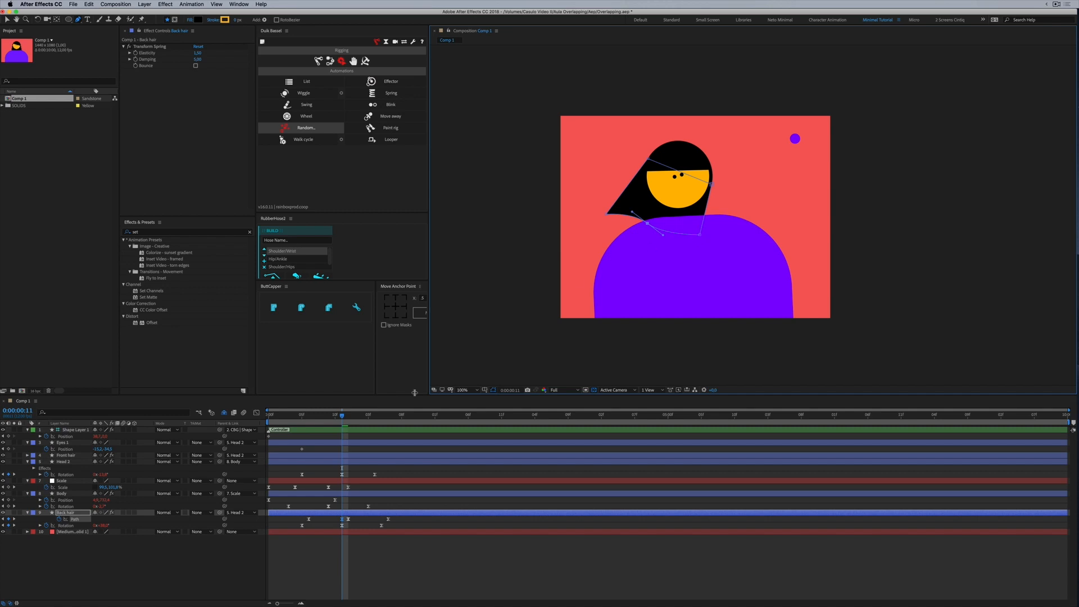
{"action": "key", "text": "super+Right"}
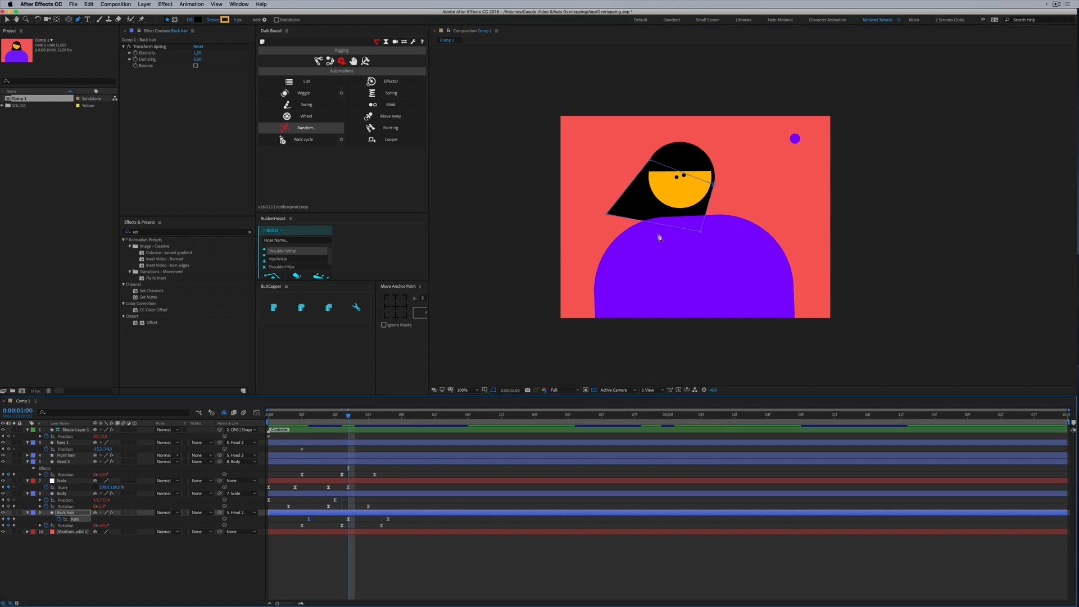
{"action": "left_click_drag", "start_coordinate": [653, 227], "coordinate": [629, 214]}
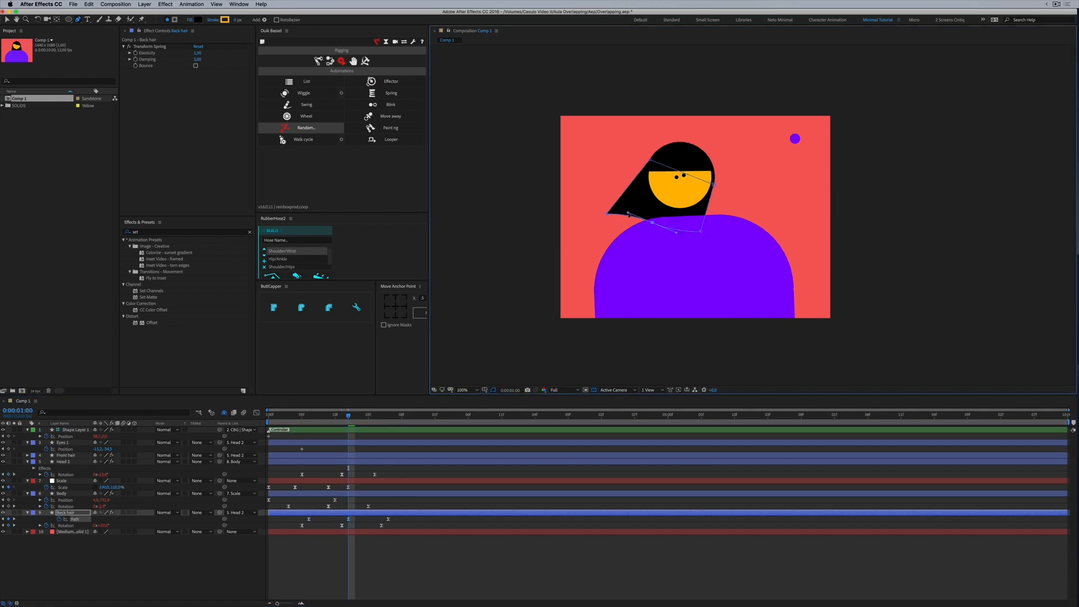
{"action": "mouse_move", "coordinate": [703, 235]}
{"action": "left_mouse_down"}
{"action": "mouse_move", "coordinate": [698, 253]}
{"action": "mouse_move", "coordinate": [659, 233]}
{"action": "mouse_move", "coordinate": [666, 255]}
{"action": "mouse_move", "coordinate": [656, 239]}
{"action": "mouse_move", "coordinate": [700, 237]}
{"action": "left_mouse_up"}
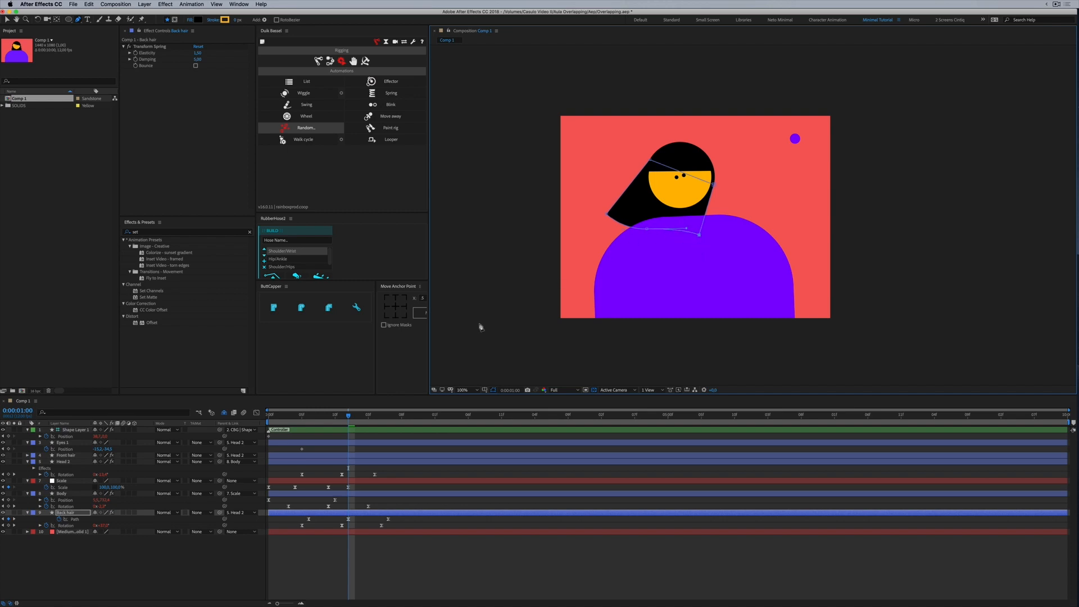
Try to curve the hair path's lower edge at 0:00:00:07 and preview the swing
{"action": "mouse_move", "coordinate": [299, 417]}
{"action": "left_mouse_down"}
{"action": "mouse_move", "coordinate": [335, 416]}
{"action": "mouse_move", "coordinate": [317, 416]}
{"action": "left_mouse_up"}
{"action": "left_click_drag", "start_coordinate": [803, 198], "coordinate": [768, 218]}
{"action": "left_click_drag", "start_coordinate": [315, 415], "coordinate": [382, 416]}
{"action": "key", "text": "space"}
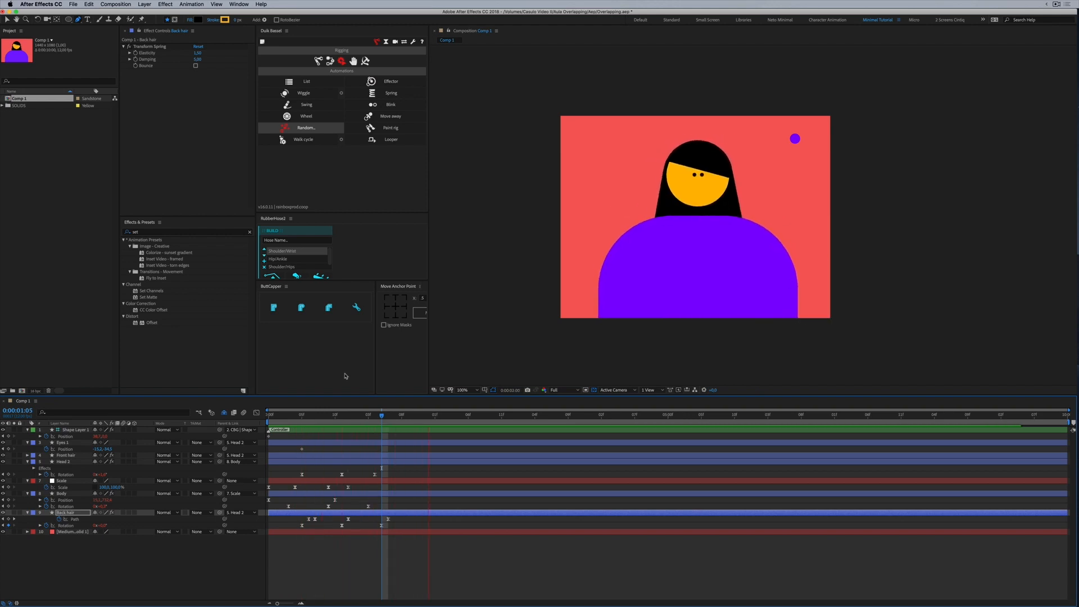
{"action": "left_click", "coordinate": [316, 417]}
Bend the hair path's lower edge outward at the first Path keyframe, 0:00:00:06, and play back the hair swing
{"action": "left_click", "coordinate": [308, 417]}
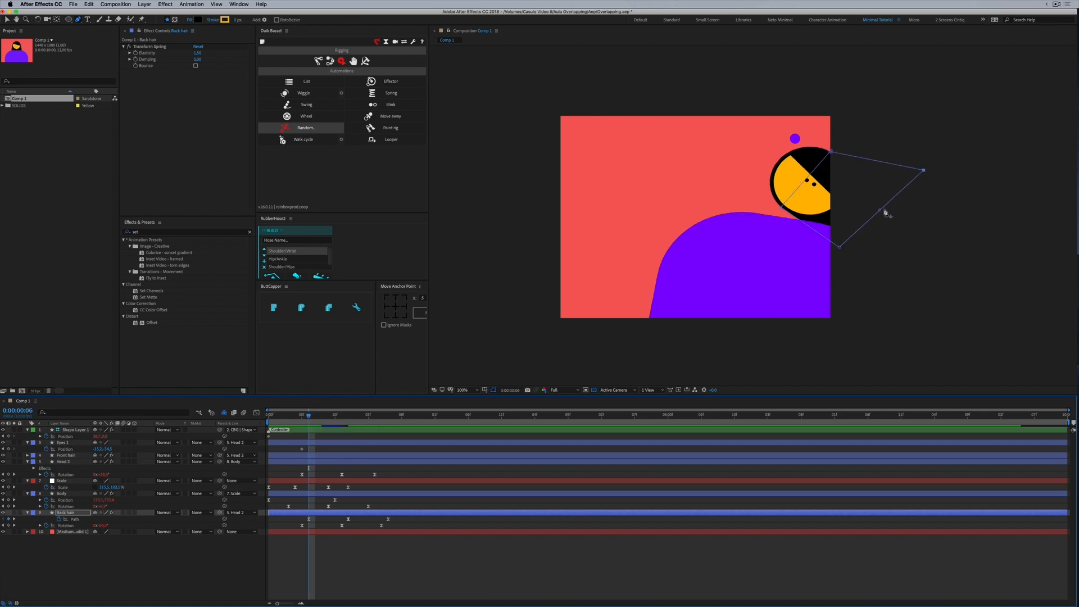
{"action": "mouse_move", "coordinate": [881, 212]}
{"action": "left_mouse_down"}
{"action": "mouse_move", "coordinate": [843, 239]}
{"action": "mouse_move", "coordinate": [838, 231]}
{"action": "mouse_move", "coordinate": [882, 223]}
{"action": "left_mouse_up"}
{"action": "key", "text": "space"}
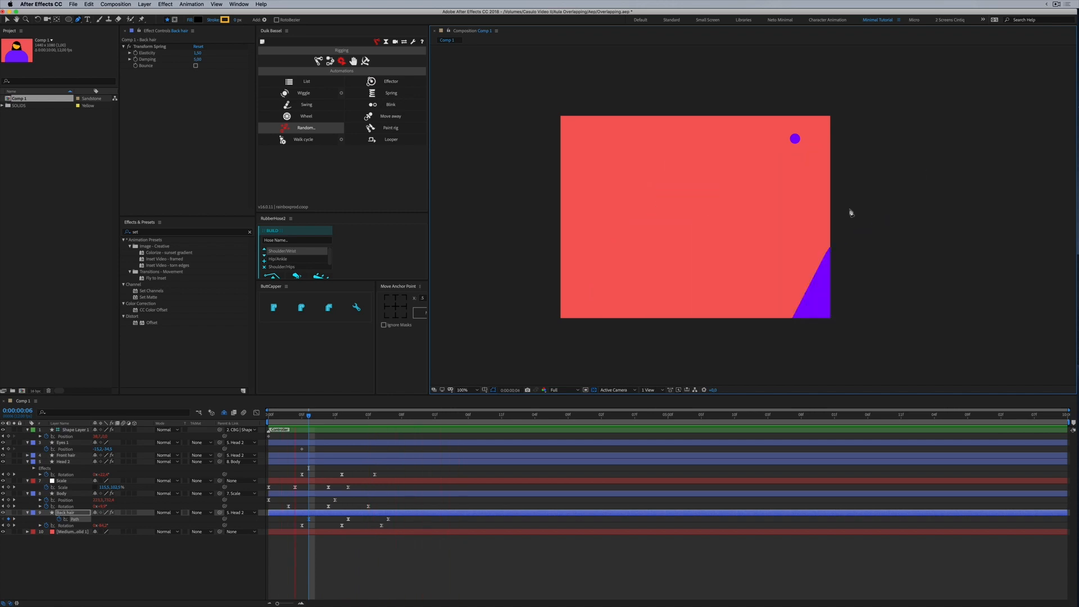
{"action": "key", "text": "space"}
{"action": "key", "text": "g"}
{"action": "key", "text": "space"}
Move the Front hair layer's anchor point to the left end of the fringe's lower edge
{"action": "left_click", "coordinate": [143, 458]}
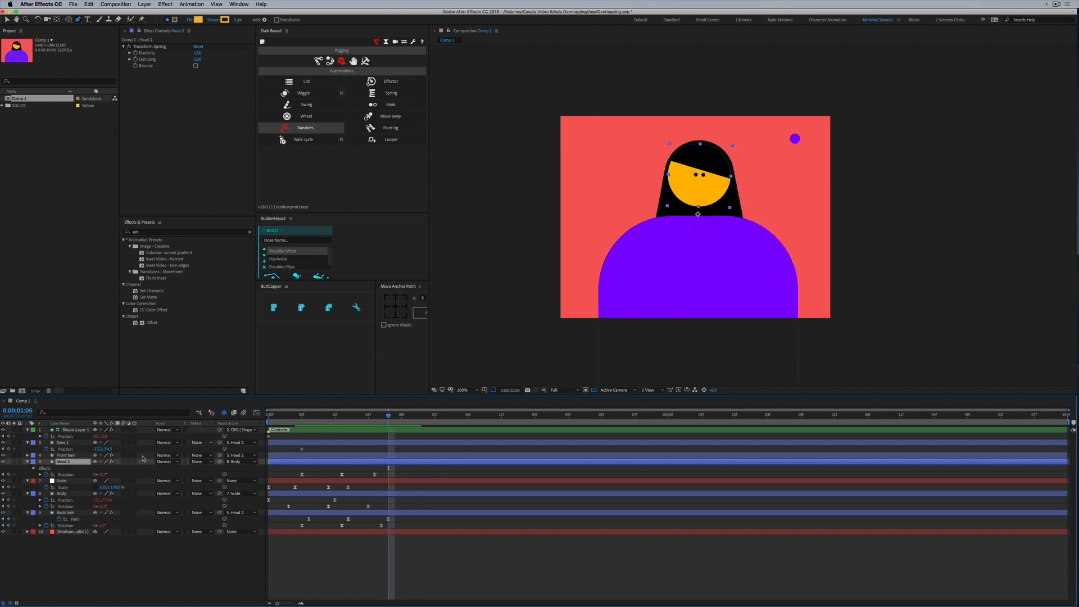
{"action": "left_click", "coordinate": [68, 455]}
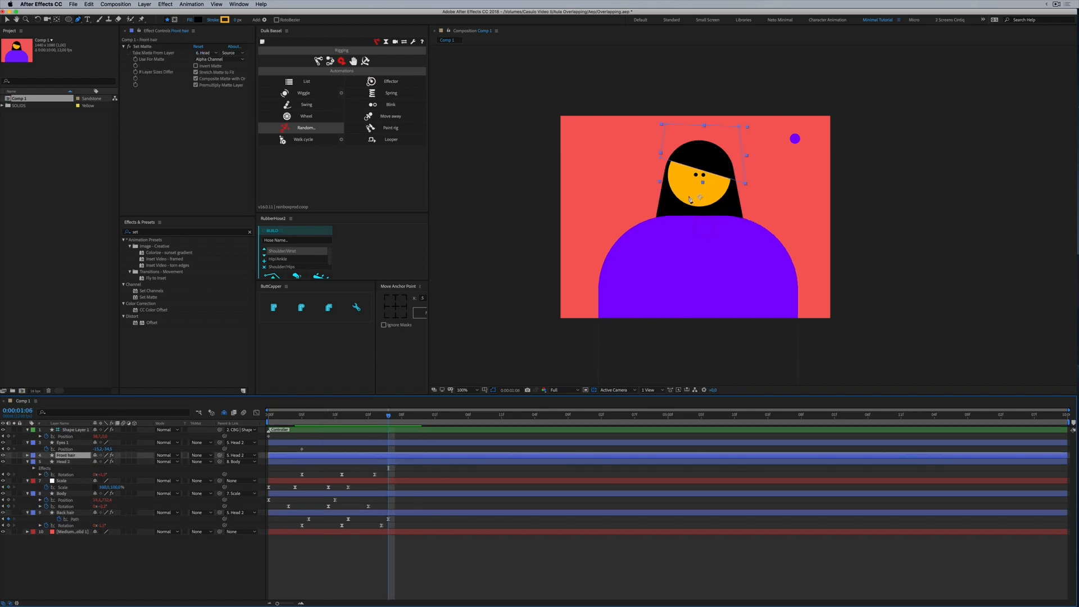
{"action": "key", "text": "v"}
{"action": "left_click", "coordinate": [692, 168]}
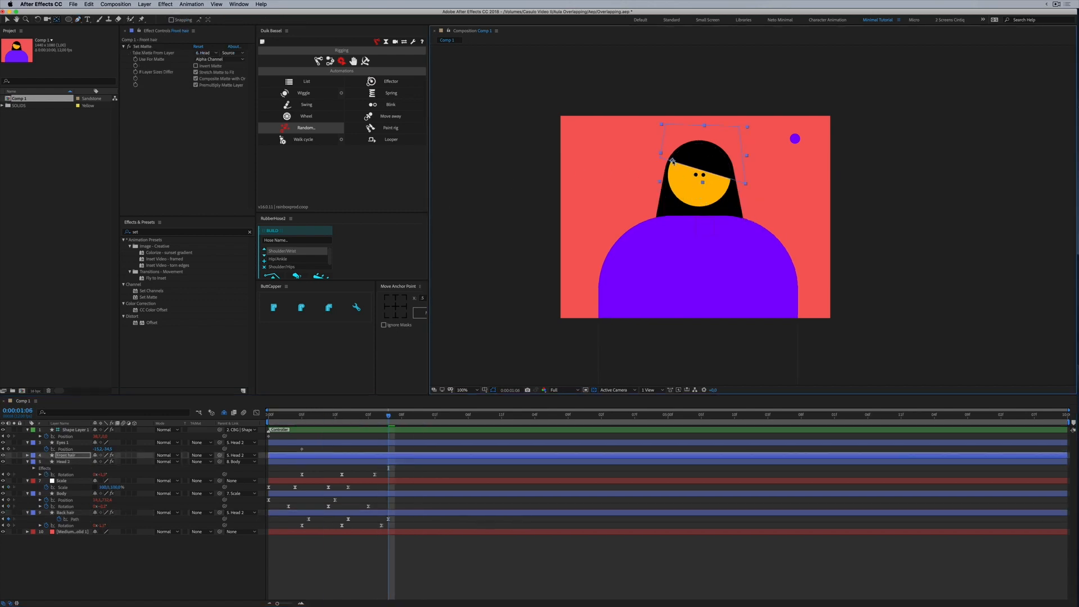
Keyframe the Front hair's Rotation at 0:00:01:08 in its rest pose and rotate it counter-clockwise at 0:00:00:05
{"action": "left_click_drag", "start_coordinate": [273, 419], "coordinate": [280, 420]}
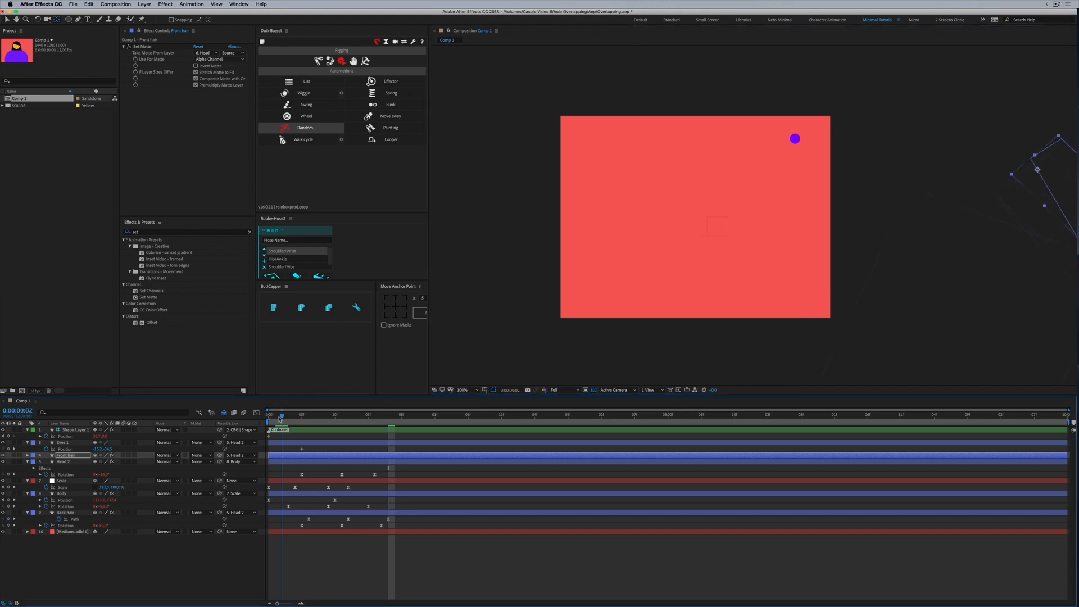
{"action": "key", "text": "space"}
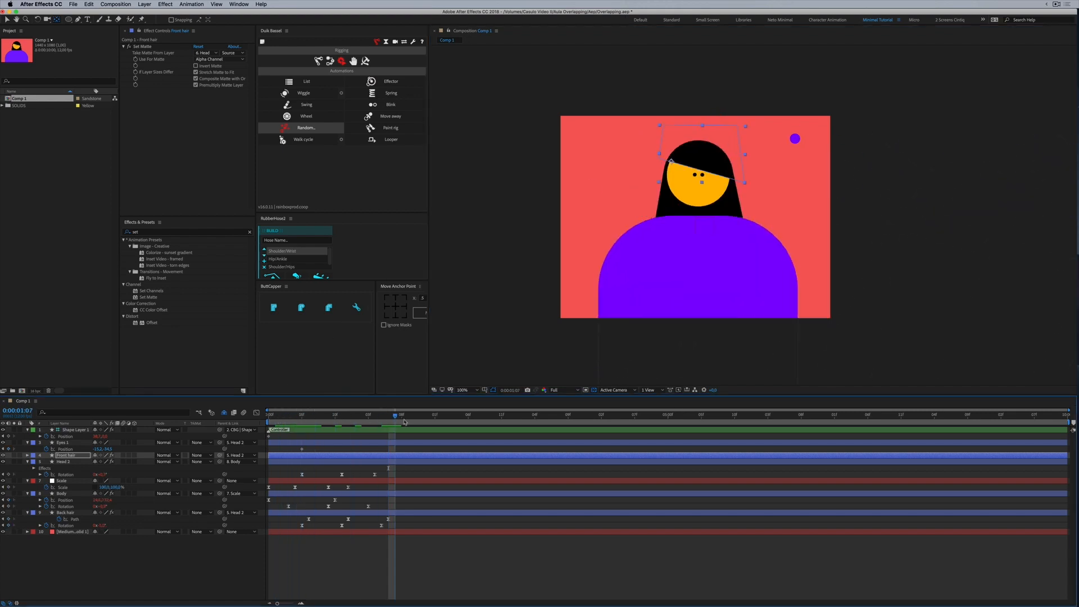
{"action": "key", "text": "r"}
{"action": "left_click", "coordinate": [47, 462]}
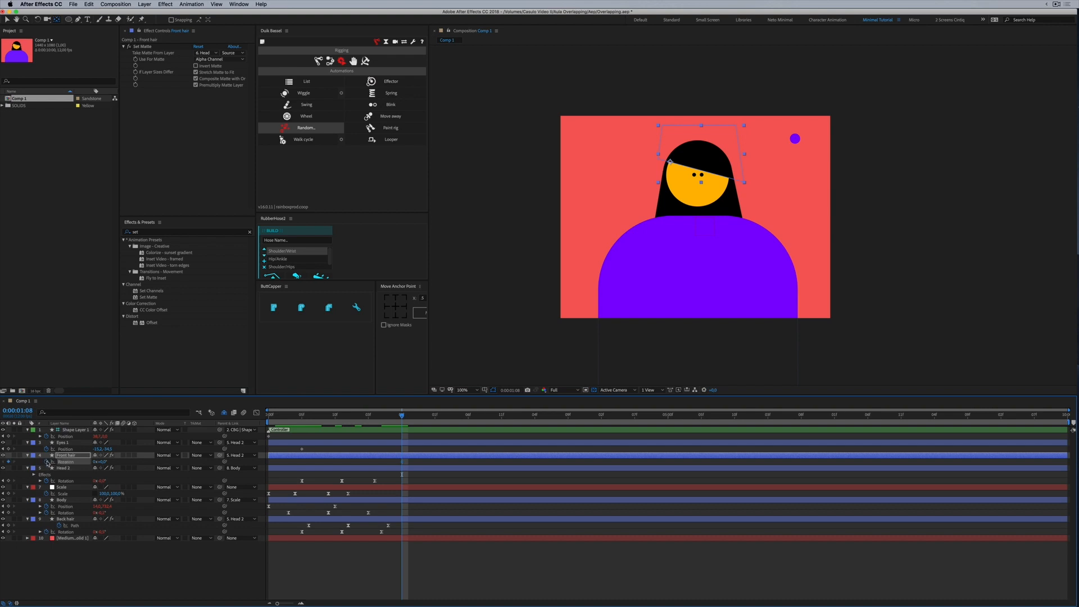
{"action": "left_click_drag", "start_coordinate": [359, 421], "coordinate": [302, 420]}
{"action": "left_click_drag", "start_coordinate": [100, 462], "coordinate": [77, 463]}
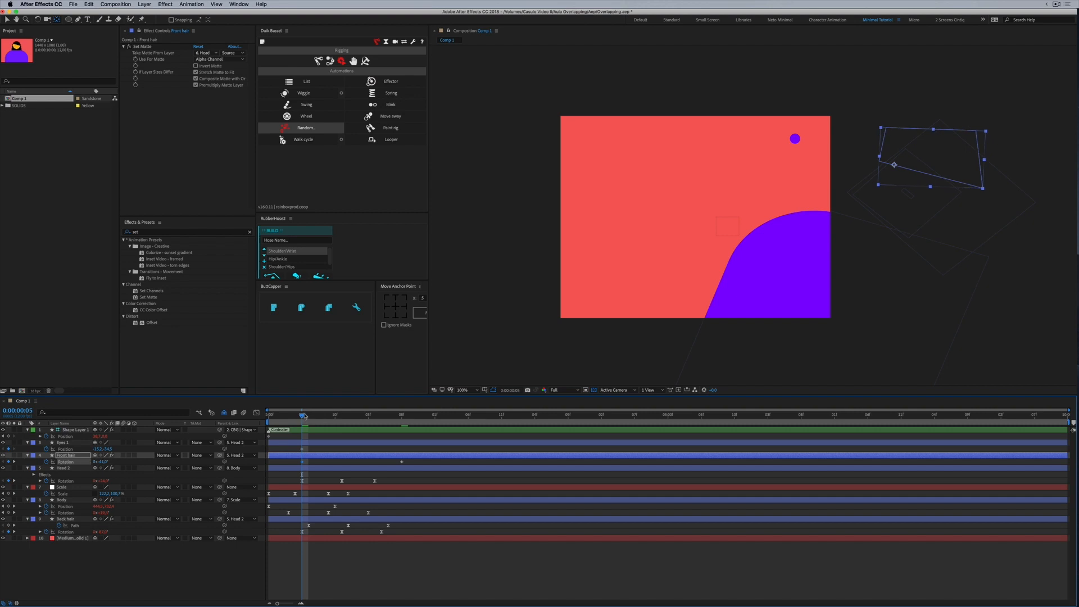
Keyframe a smaller counter-clockwise Front hair rotation at 0:00:00:07 and delete the Rotation keyframe at 0:00:00:05
{"action": "left_click_drag", "start_coordinate": [308, 416], "coordinate": [317, 416]}
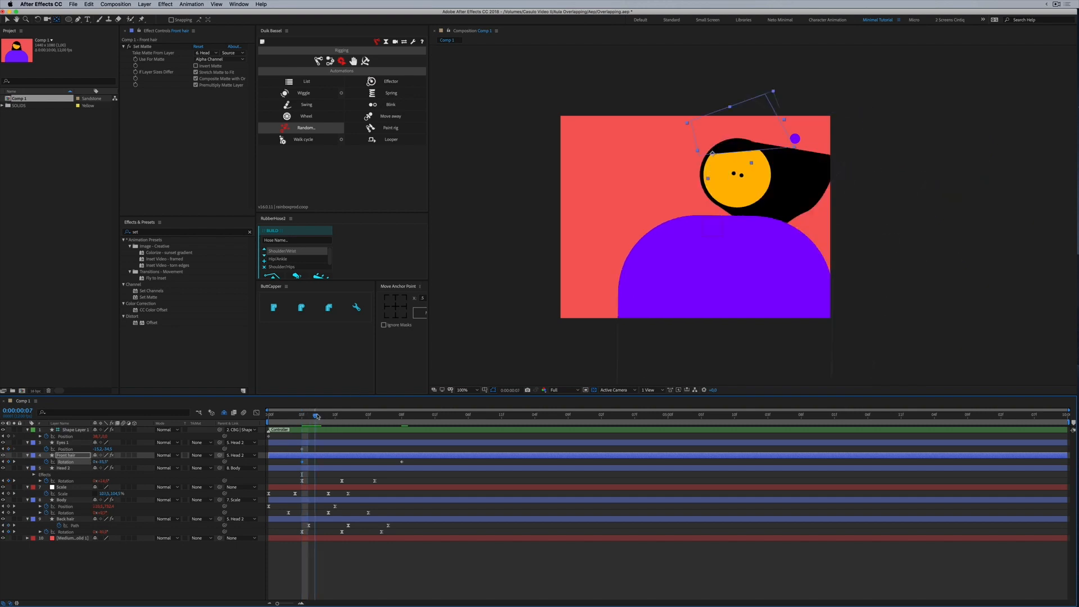
{"action": "left_click_drag", "start_coordinate": [104, 462], "coordinate": [108, 462]}
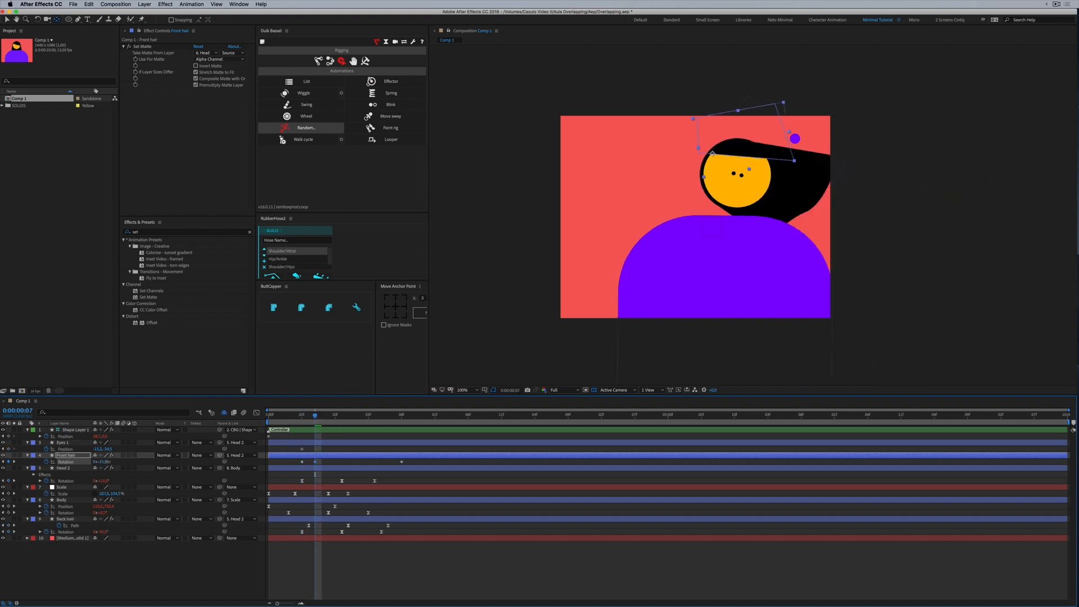
{"action": "left_click", "coordinate": [308, 462]}
{"action": "key", "text": "BackSpace"}
Rotate the Front hair clockwise at 0:00:00:10 and move that Rotation keyframe to 0:00:00:11
{"action": "left_click_drag", "start_coordinate": [315, 419], "coordinate": [335, 418]}
{"action": "left_click_drag", "start_coordinate": [102, 462], "coordinate": [121, 463]}
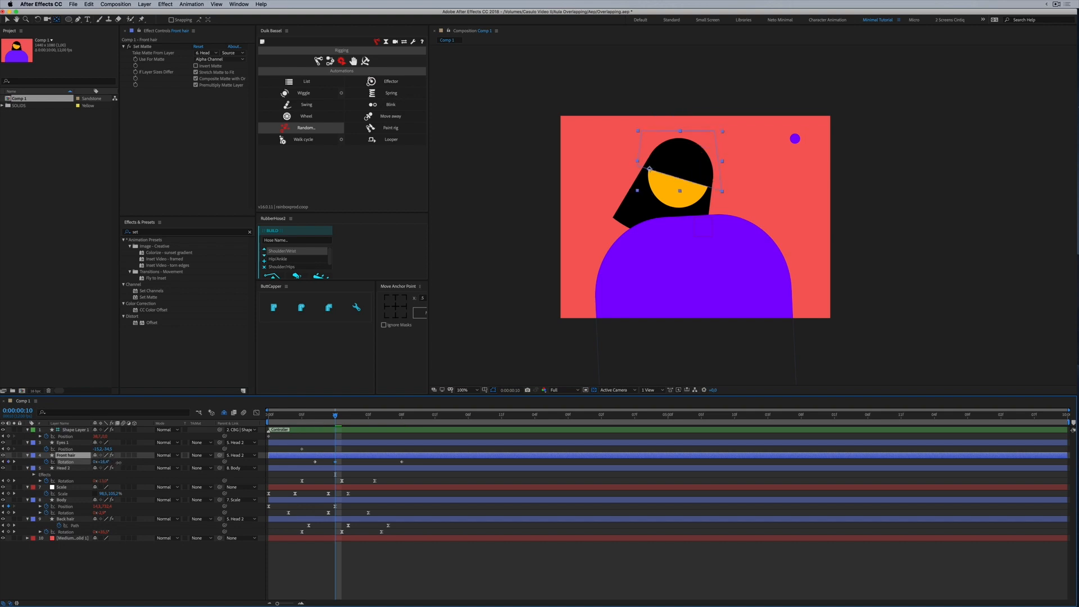
{"action": "left_click_drag", "start_coordinate": [336, 464], "coordinate": [342, 463]}
Retime the Front hair's three Rotation keyframes to 0:00:00:08, 0:00:01:00 and 0:00:01:05
{"action": "left_click_drag", "start_coordinate": [303, 417], "coordinate": [390, 420]}
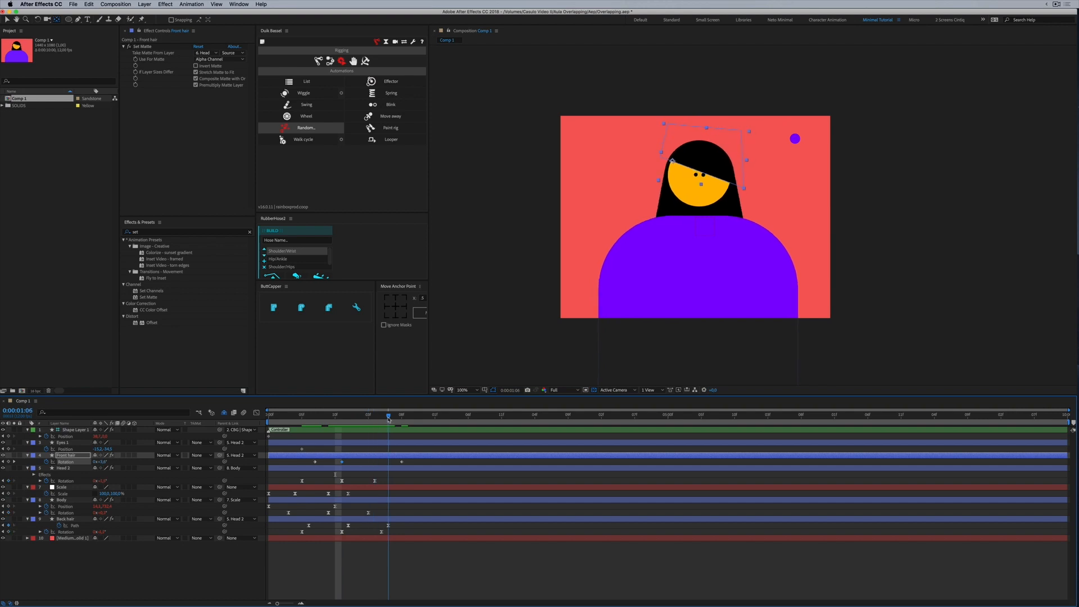
{"action": "left_click_drag", "start_coordinate": [401, 461], "coordinate": [308, 462]}
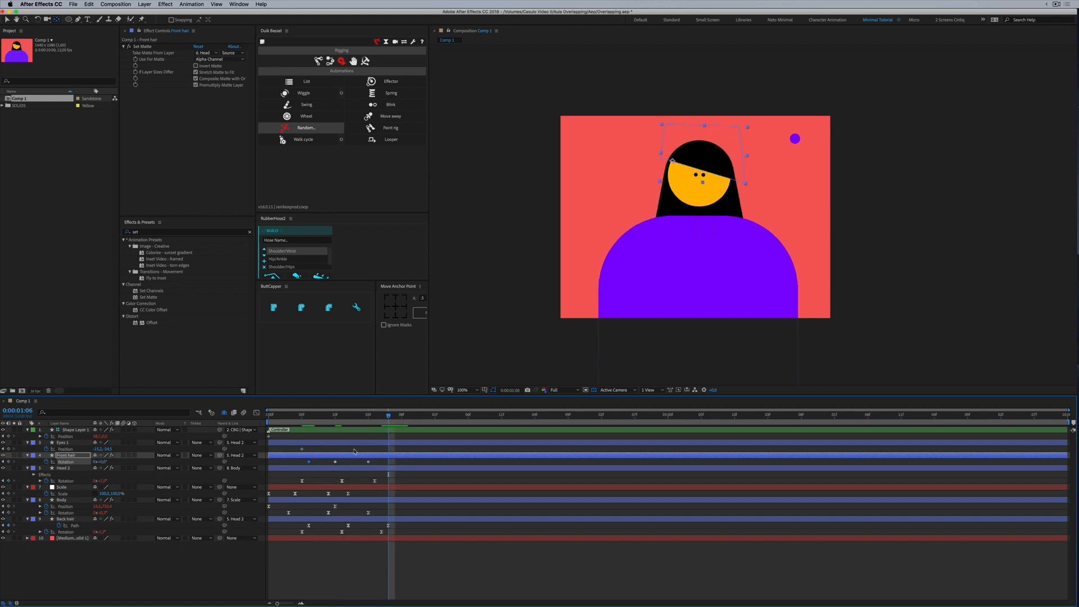
{"action": "left_click_drag", "start_coordinate": [377, 460], "coordinate": [301, 471]}
{"action": "left_click_drag", "start_coordinate": [378, 462], "coordinate": [385, 463]}
Delay the Back hair's last Path and Rotation keyframes by one frame and apply Easy Ease to the Front hair's Rotation keyframes
{"action": "mouse_move", "coordinate": [398, 524]}
{"action": "left_mouse_down"}
{"action": "mouse_move", "coordinate": [378, 534]}
{"action": "mouse_move", "coordinate": [387, 535]}
{"action": "left_mouse_up"}
{"action": "left_click_drag", "start_coordinate": [390, 464], "coordinate": [287, 476]}
{"action": "key", "text": "F9"}
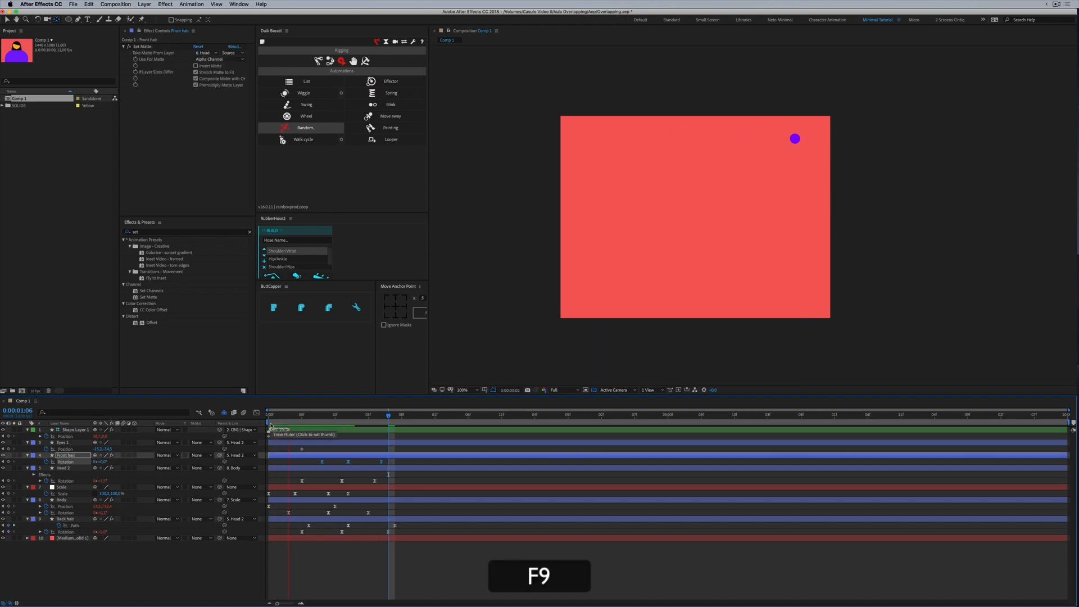
Reduce the Front hair's clockwise rotation at the 0:00:01:00 keyframe and preview the motion
{"action": "key", "text": "space"}
{"action": "left_click_drag", "start_coordinate": [345, 417], "coordinate": [349, 417]}
{"action": "left_click_drag", "start_coordinate": [389, 460], "coordinate": [339, 464]}
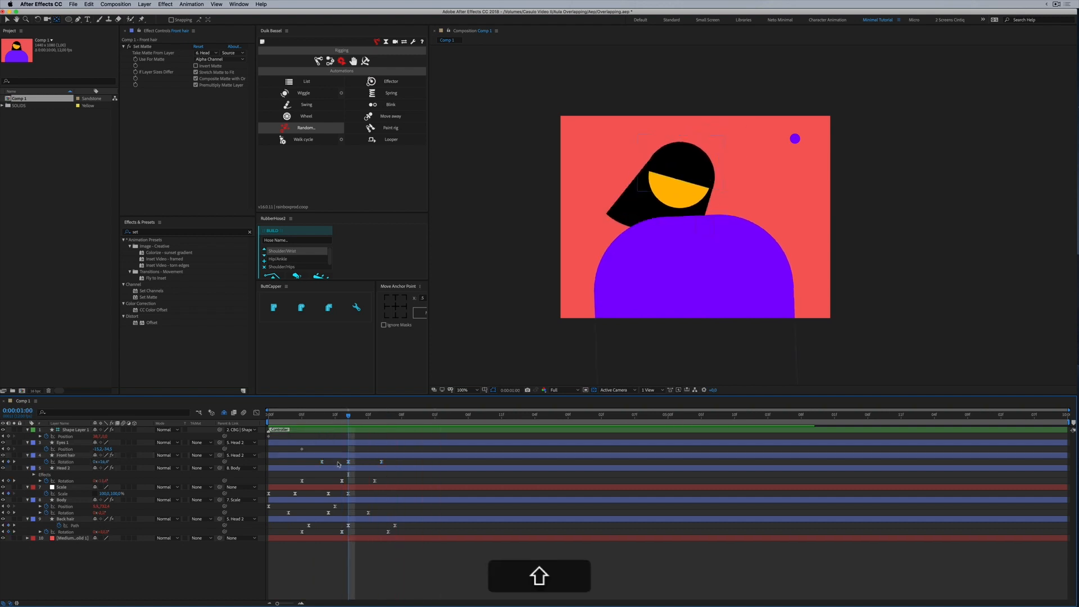
{"action": "left_click_drag", "start_coordinate": [104, 462], "coordinate": [100, 461]}
{"action": "key", "text": "space"}
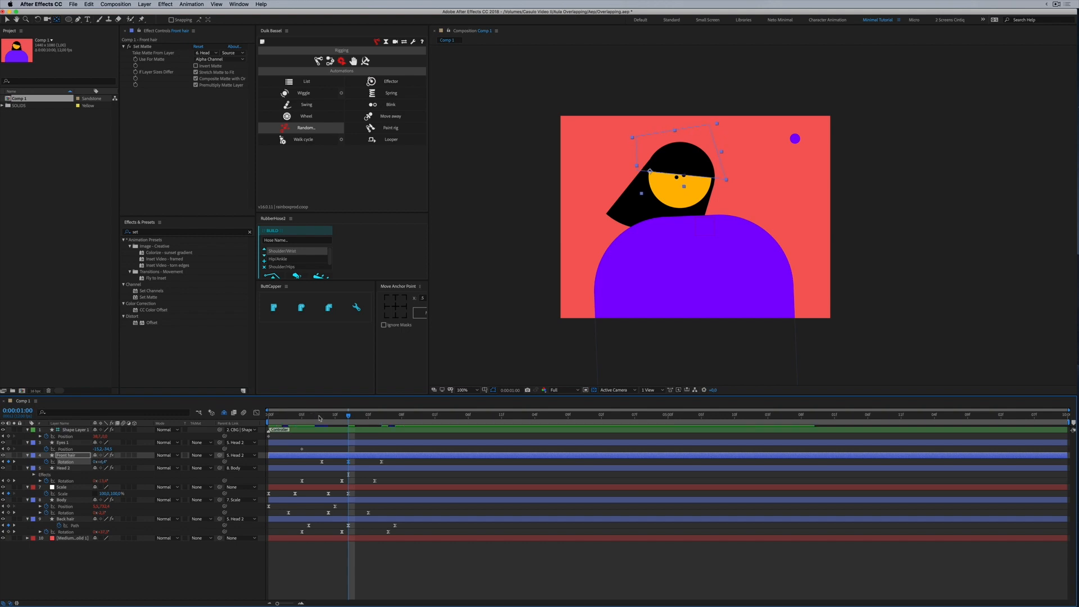
Adjust the Front hair's rotation at 0:00:00:08, add a Duik Spring to its Rotation, and play back the animation
{"action": "left_click", "coordinate": [322, 416], "text": "shift"}
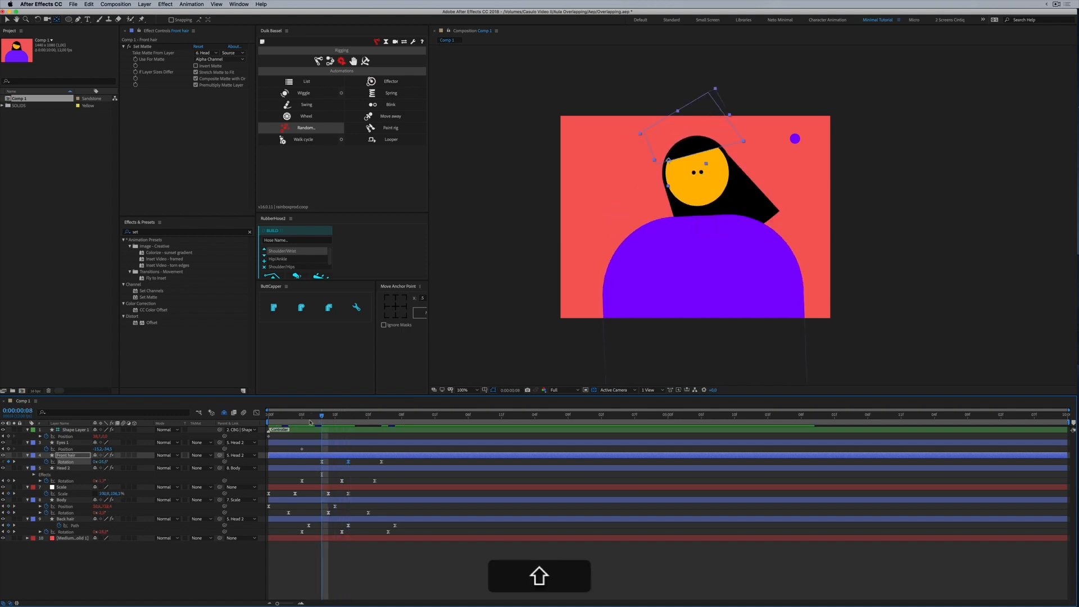
{"action": "left_click_drag", "start_coordinate": [105, 466], "coordinate": [114, 465]}
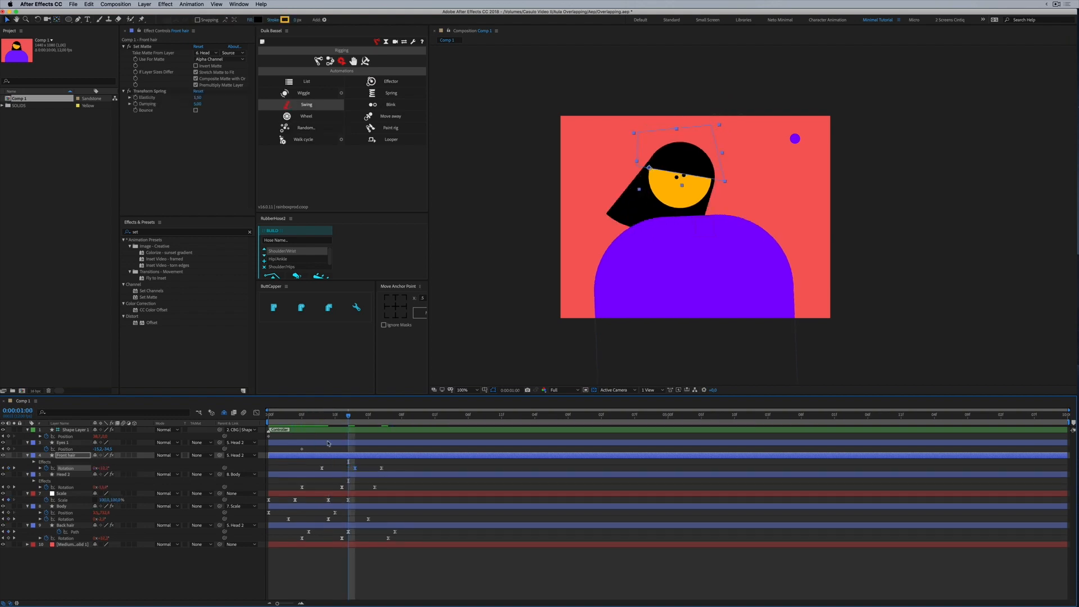
{"action": "key", "text": "space"}
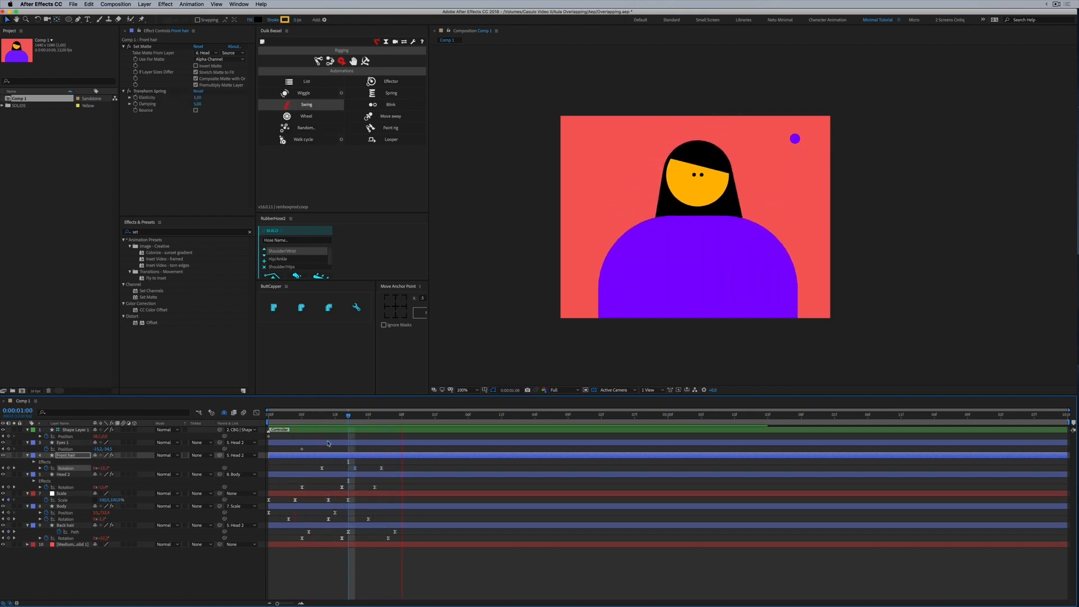
{"action": "key", "text": "space"}
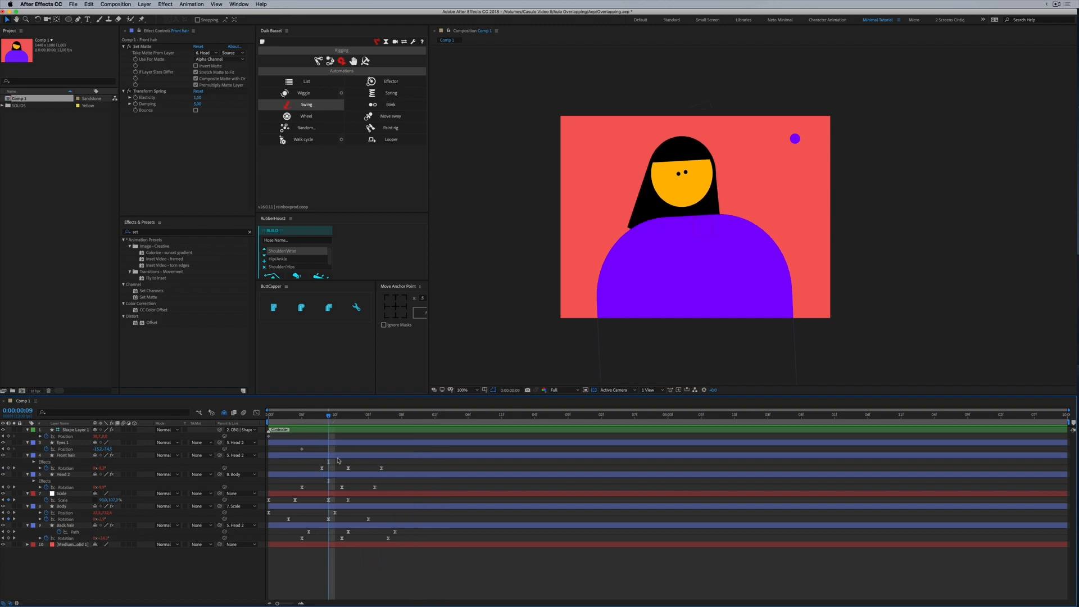
Add a Front hair Rotation keyframe at 0:00:00:09 that turns the fringe clockwise, and preview it
{"action": "left_click", "coordinate": [349, 468]}
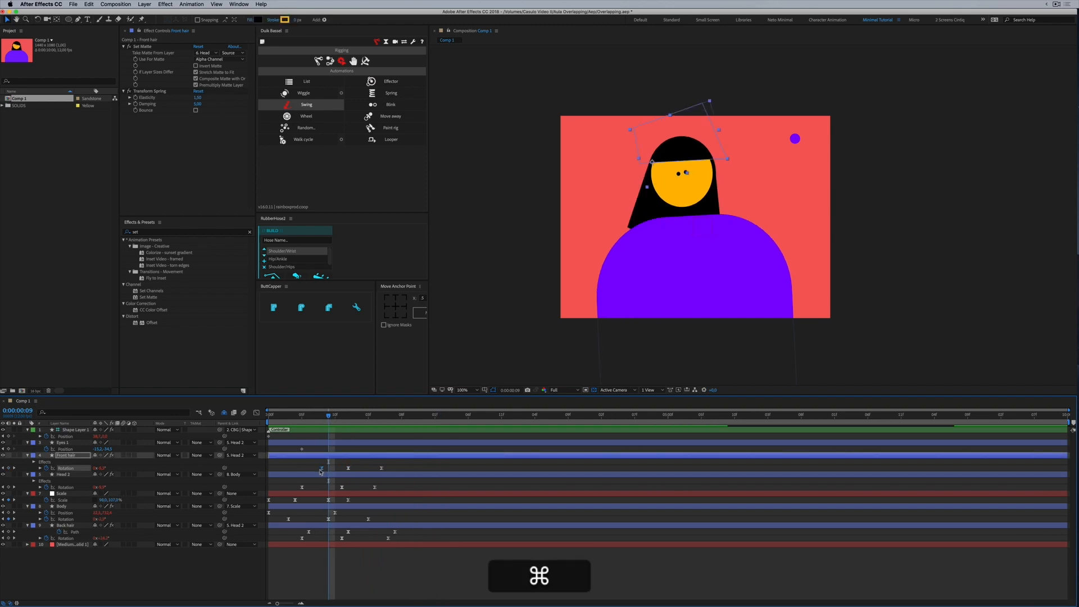
{"action": "left_click_drag", "start_coordinate": [99, 468], "coordinate": [104, 468]}
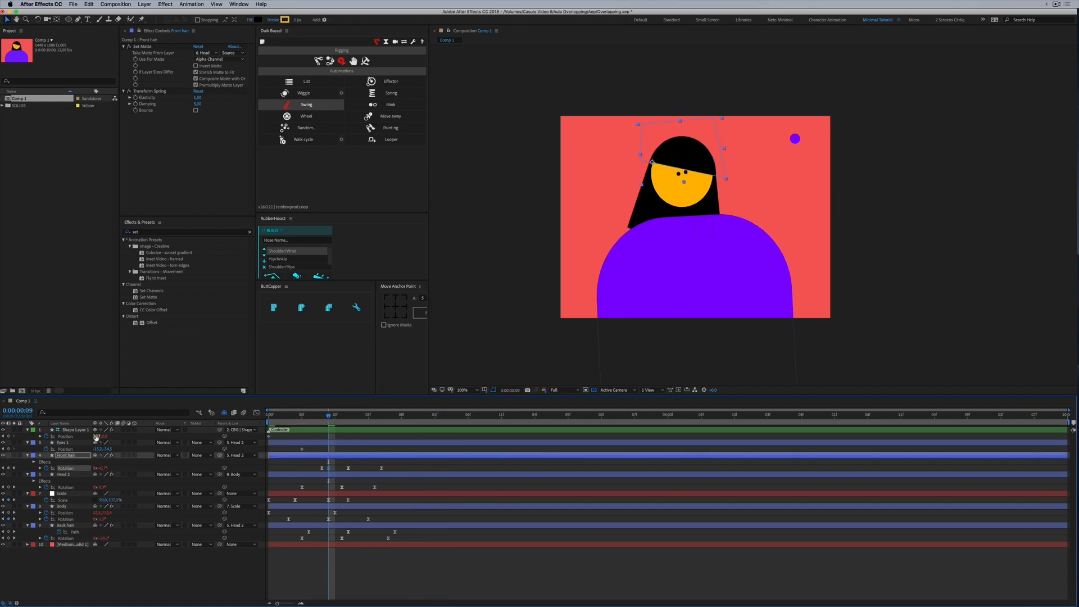
{"action": "key", "text": "space"}
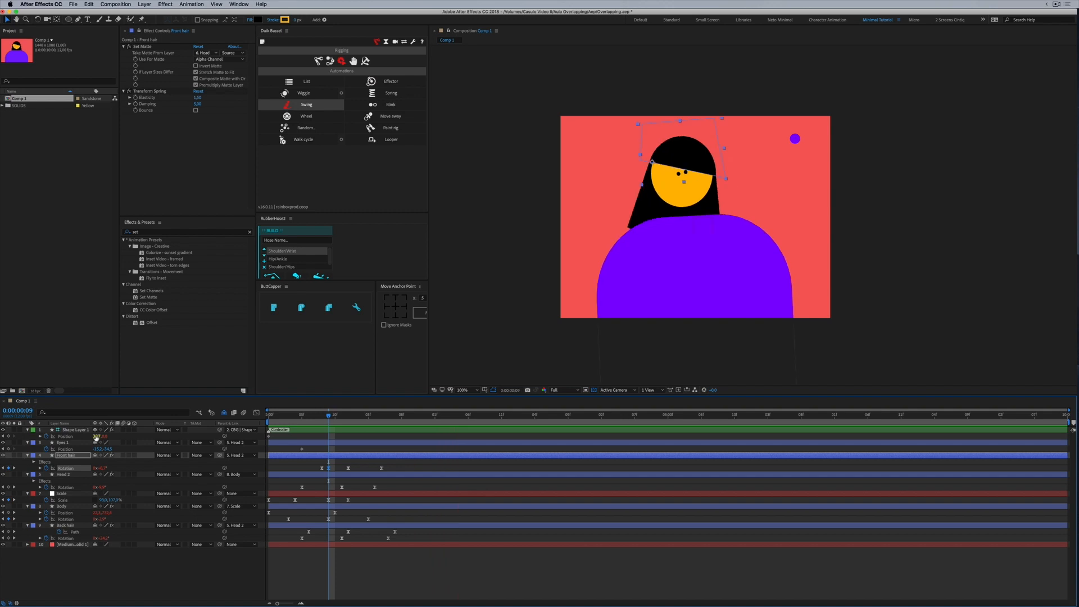
{"action": "key", "text": "space"}
Save the project and play back the animation to check the fringe movement
{"action": "mouse_move", "coordinate": [329, 415]}
{"action": "left_mouse_down"}
{"action": "mouse_move", "coordinate": [376, 414]}
{"action": "mouse_move", "coordinate": [342, 414]}
{"action": "left_mouse_up"}
{"action": "key", "text": "super+s"}
{"action": "key", "text": "space"}
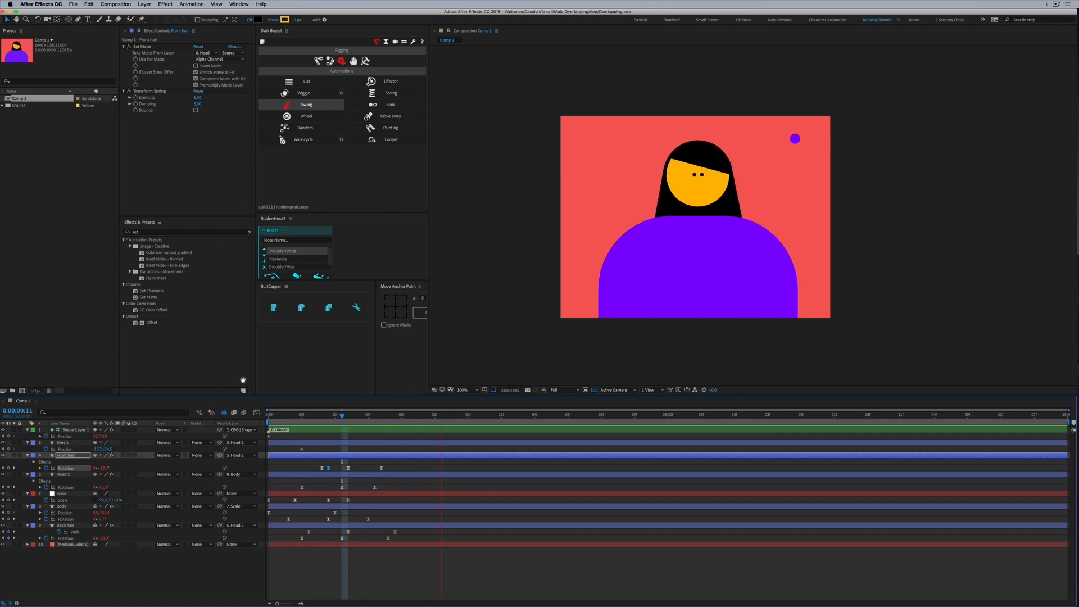
{"action": "key", "text": "space"}
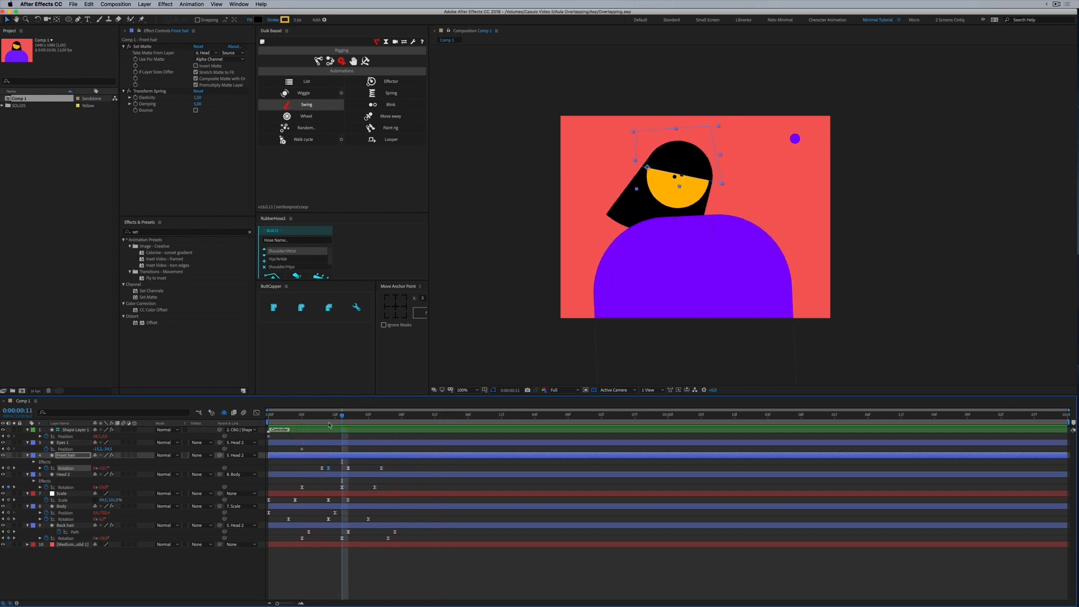
Review the overlapping head and hair motion by scrubbing through the slide-in and playing it from the start
{"action": "left_click_drag", "start_coordinate": [291, 416], "coordinate": [387, 415]}
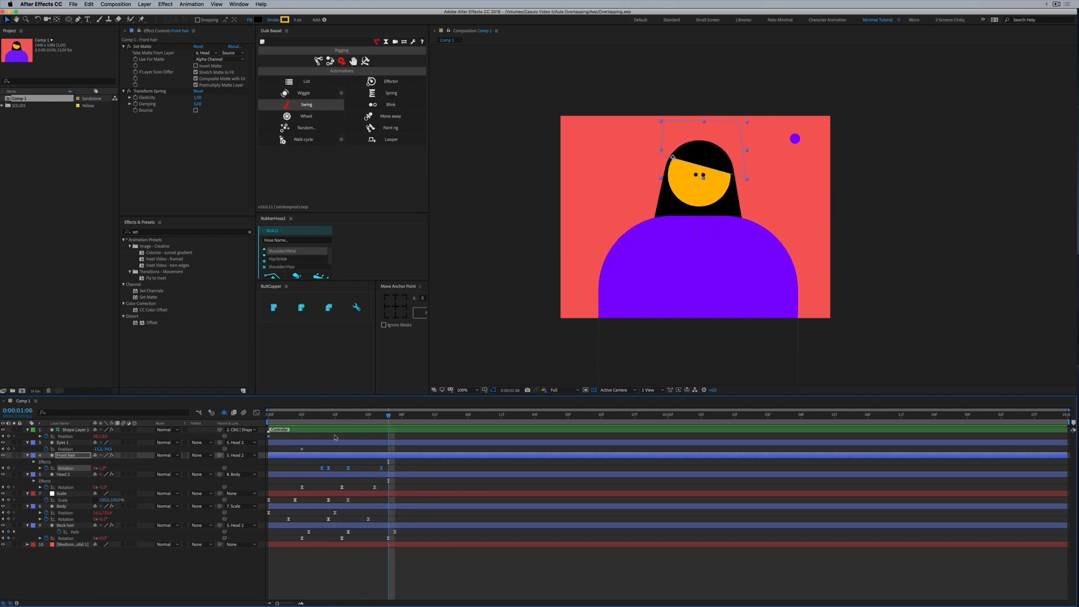
{"action": "left_click_drag", "start_coordinate": [309, 417], "coordinate": [356, 416]}
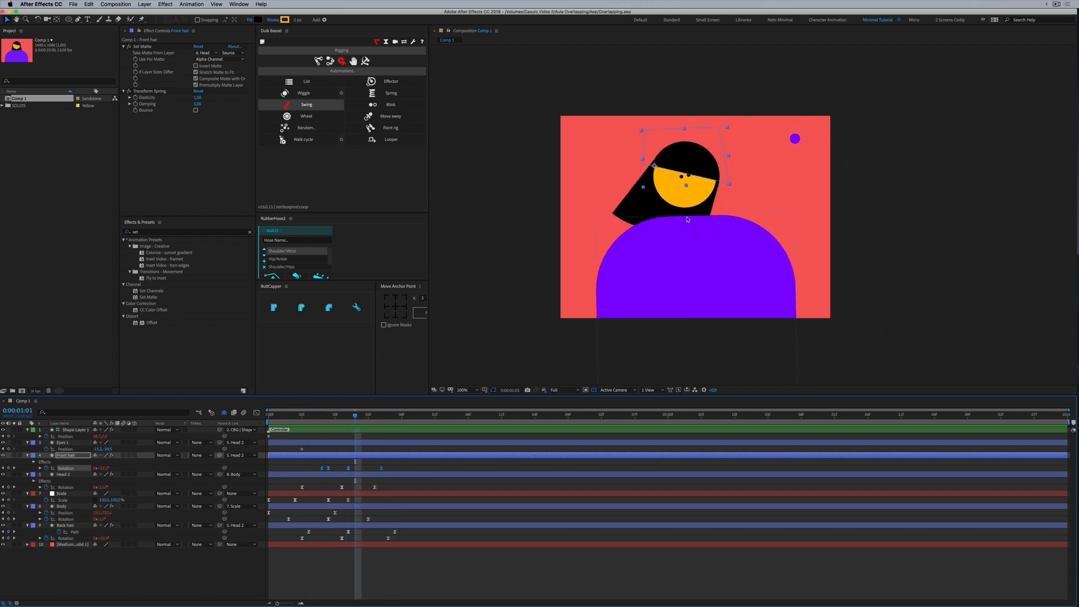
{"action": "left_click_drag", "start_coordinate": [315, 419], "coordinate": [368, 417]}
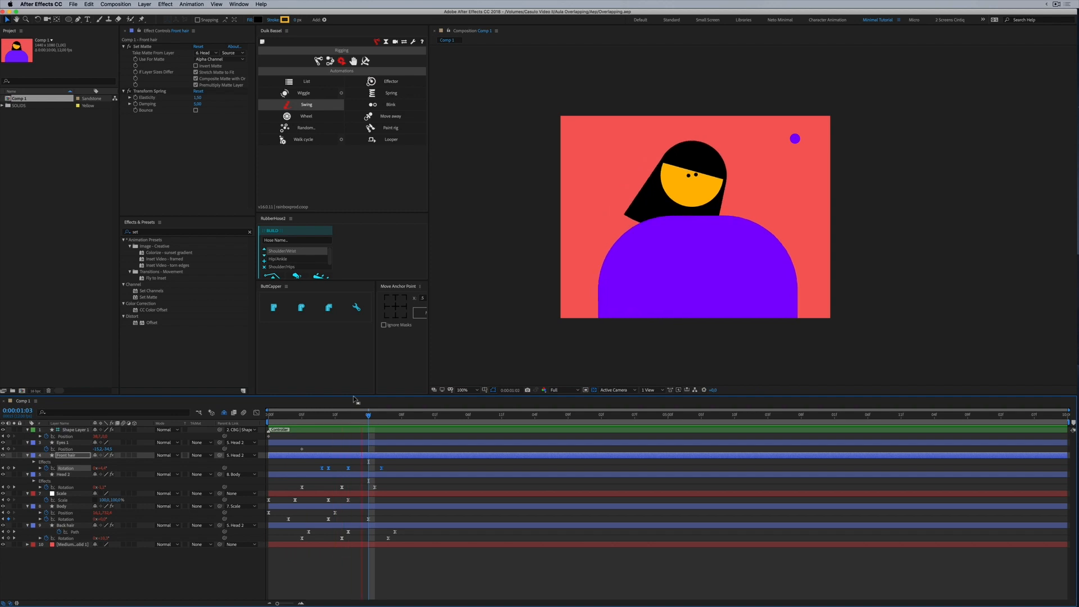
{"action": "key", "text": "space"}
{"action": "left_click", "coordinate": [270, 415]}
{"action": "key", "text": "space"}
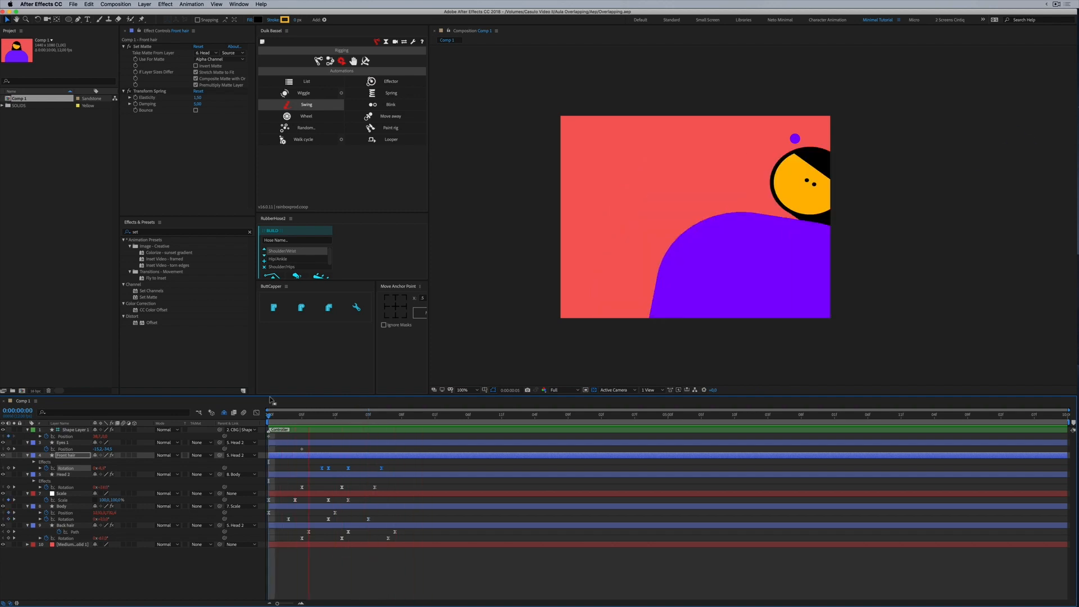
Add Position and Rotation keyframes to the Body layer at 0:00:02:01
{"action": "left_click", "coordinate": [427, 416]}
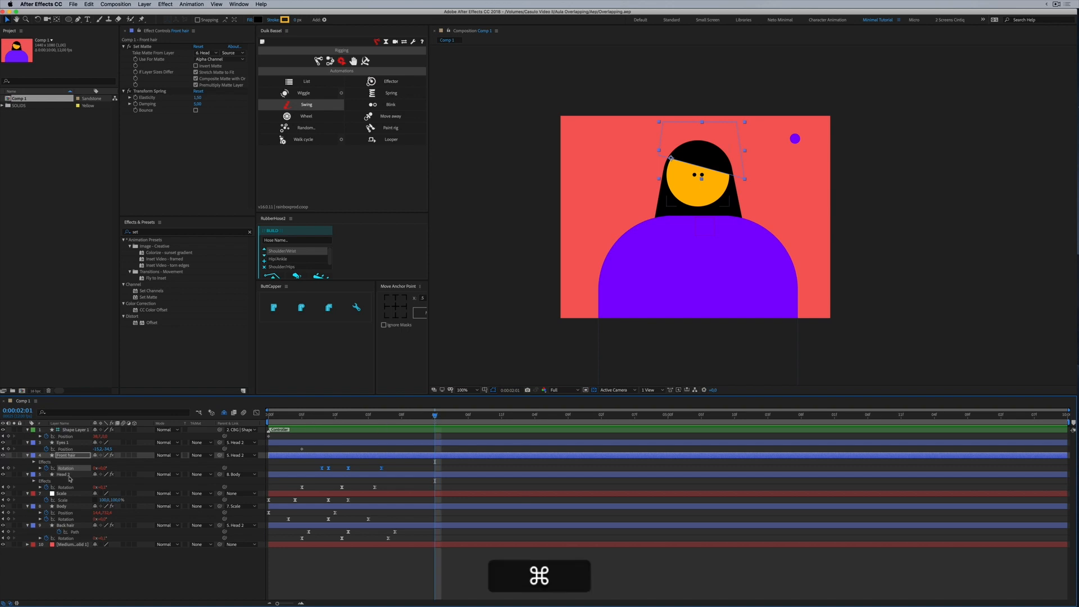
{"action": "left_click", "coordinate": [60, 506]}
{"action": "left_click", "coordinate": [8, 513]}
{"action": "left_click", "coordinate": [8, 519]}
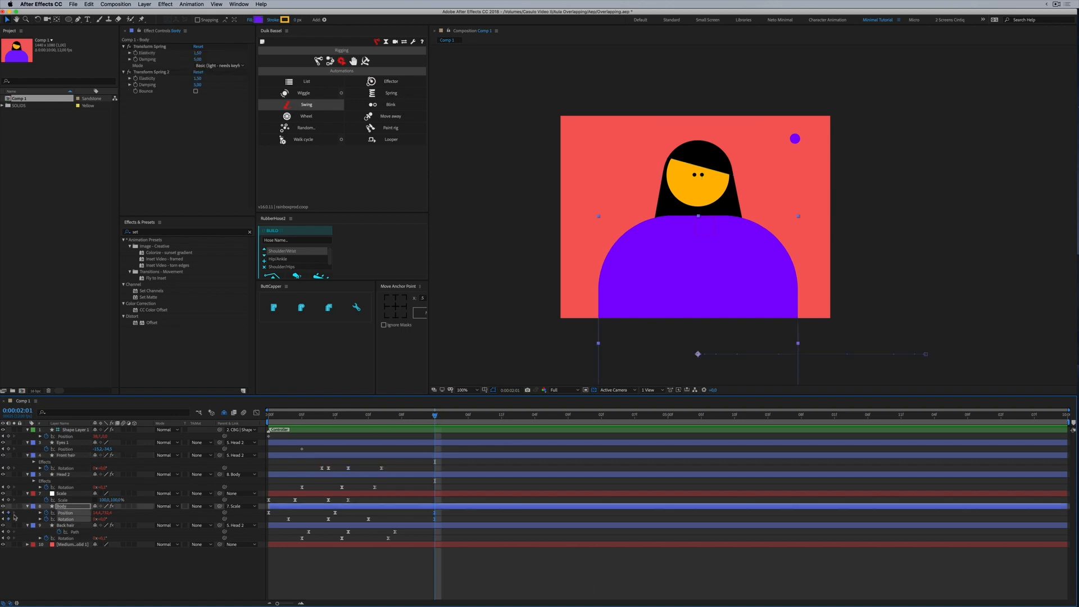
Add a Body Position keyframe at 0:00:02:07 that shifts the character slightly to the right as anticipation
{"action": "left_click_drag", "start_coordinate": [444, 415], "coordinate": [463, 414]}
{"action": "key", "text": "shift+Right"}
{"action": "key", "text": "shift+Right"}
{"action": "key", "text": "shift+Right"}
{"action": "key", "text": "shift+Right"}
{"action": "key", "text": "shift+Right"}
{"action": "key", "text": "shift+Right"}
{"action": "key", "text": "shift+Right"}
{"action": "key", "text": "shift+Right"}
{"action": "key", "text": "shift+Right"}
{"action": "key", "text": "shift+Right"}
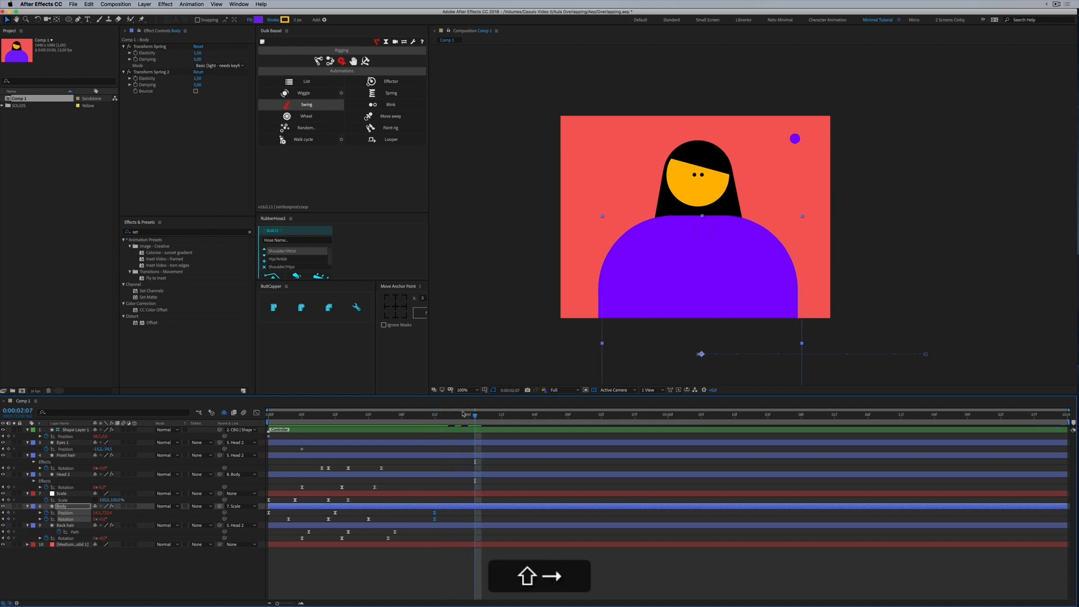
{"action": "key", "text": "shift+Left"}
{"action": "key", "text": "shift+Left"}
{"action": "key", "text": "shift+Left"}
{"action": "key", "text": "shift+Left"}
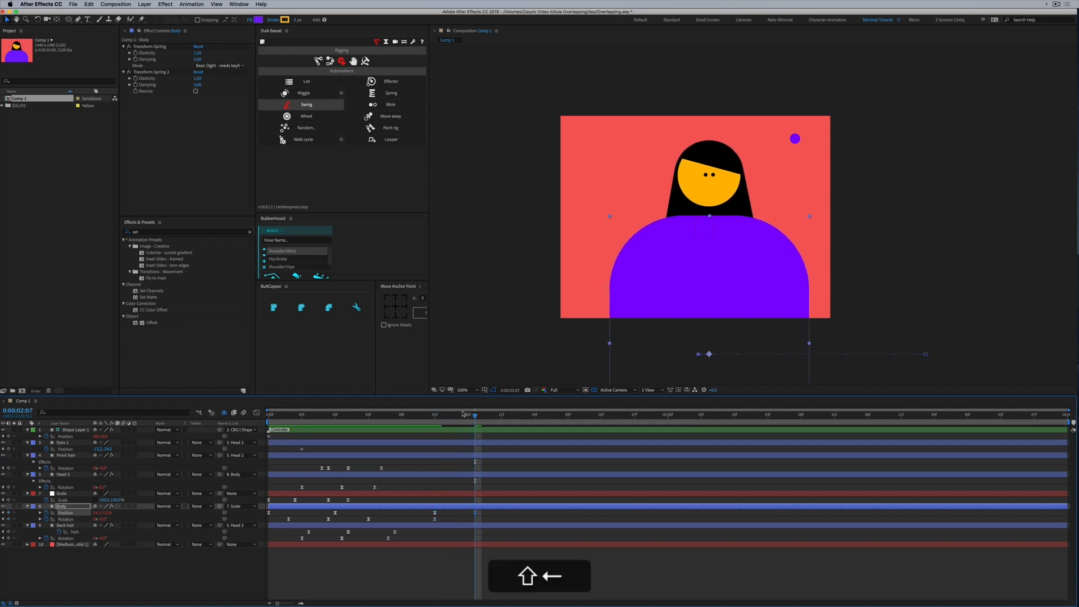
Move the Body out past the frame's left edge at 0:00:03:05, and apply Easy Ease to the exit's Position keyframes
{"action": "left_click_drag", "start_coordinate": [485, 417], "coordinate": [542, 416]}
{"action": "left_click_drag", "start_coordinate": [742, 326], "coordinate": [470, 322]}
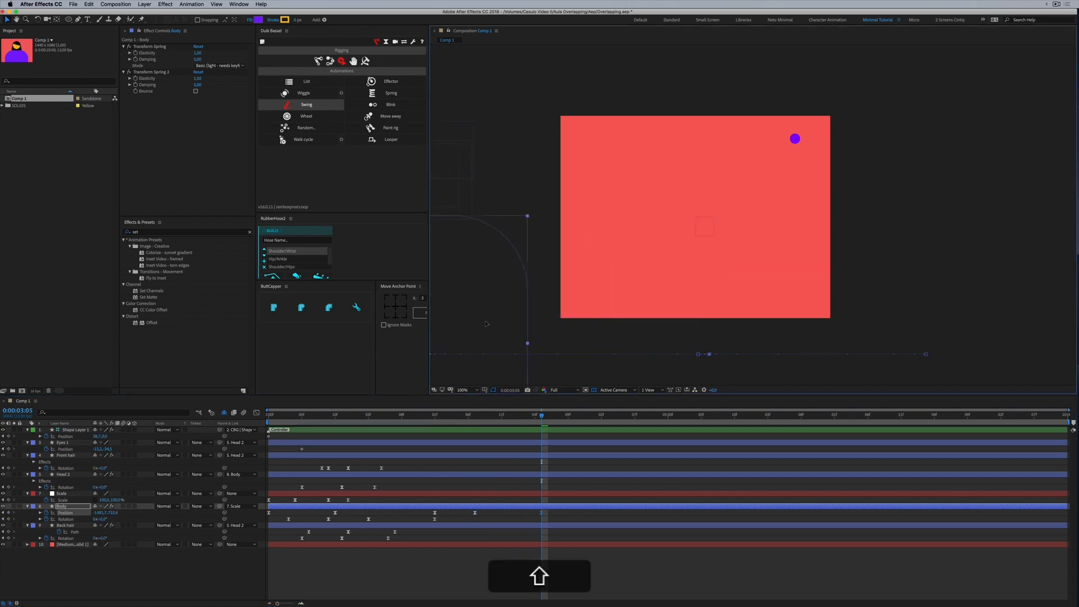
{"action": "left_click", "coordinate": [470, 416]}
{"action": "mouse_move", "coordinate": [472, 417]}
{"action": "left_mouse_down"}
{"action": "mouse_move", "coordinate": [482, 417]}
{"action": "mouse_move", "coordinate": [455, 423]}
{"action": "left_mouse_up"}
{"action": "left_click_drag", "start_coordinate": [431, 511], "coordinate": [494, 568]}
{"action": "key", "text": "F9"}
Check the Body Position speed graph, start the work area at 0:00:01:09, and play back the exit
{"action": "left_click", "coordinate": [256, 412]}
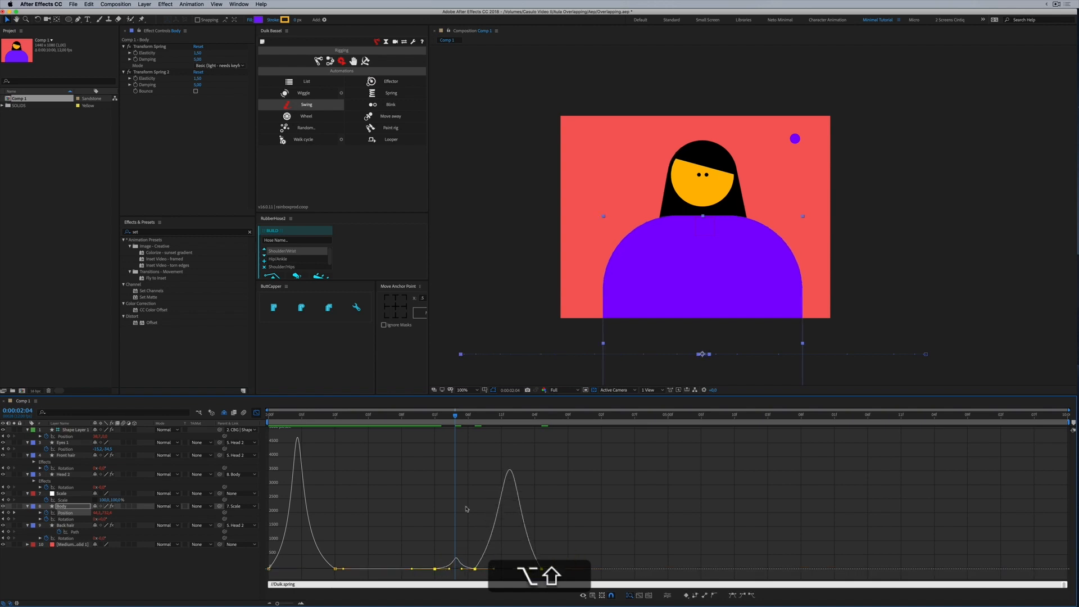
{"action": "left_click_drag", "start_coordinate": [454, 414], "coordinate": [351, 392]}
{"action": "key", "text": "space"}
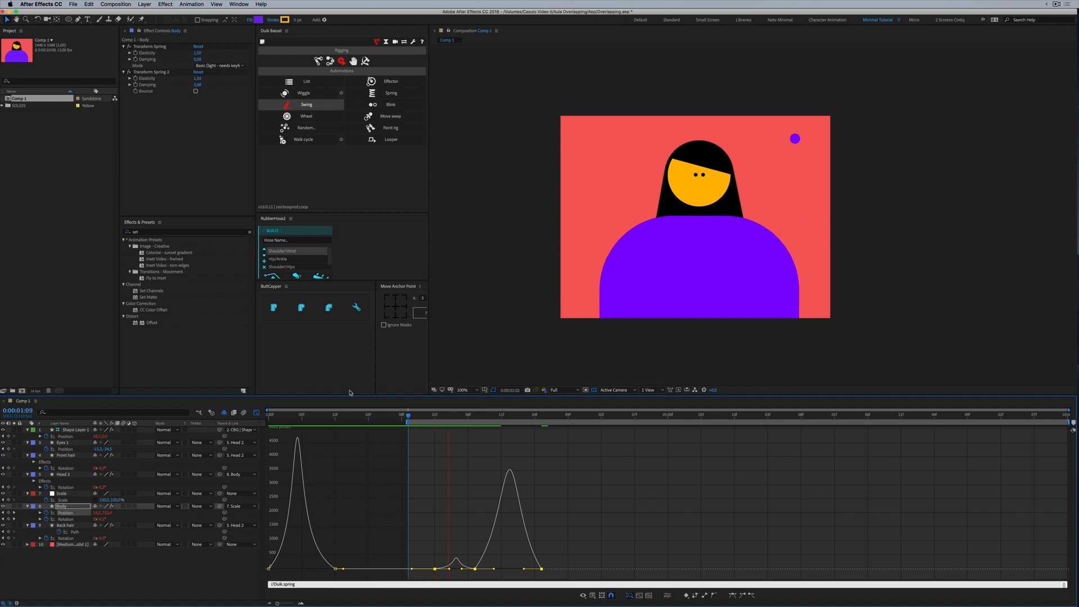
{"action": "key", "text": "space"}
{"action": "left_click", "coordinate": [256, 412]}
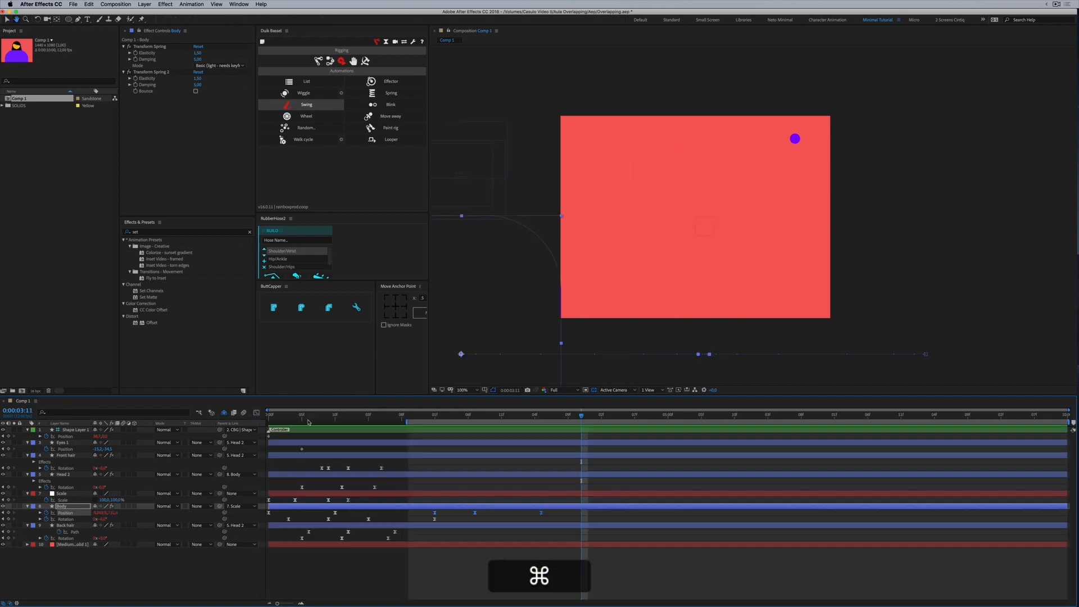
Move the last Body Position keyframe to 0:00:03:03, and lengthen the ease out of the 0:00:02:07 keyframe in the speed graph
{"action": "left_click", "coordinate": [543, 515]}
{"action": "left_click", "coordinate": [541, 513]}
{"action": "left_click_drag", "start_coordinate": [517, 517], "coordinate": [514, 516]}
{"action": "key", "text": "space"}
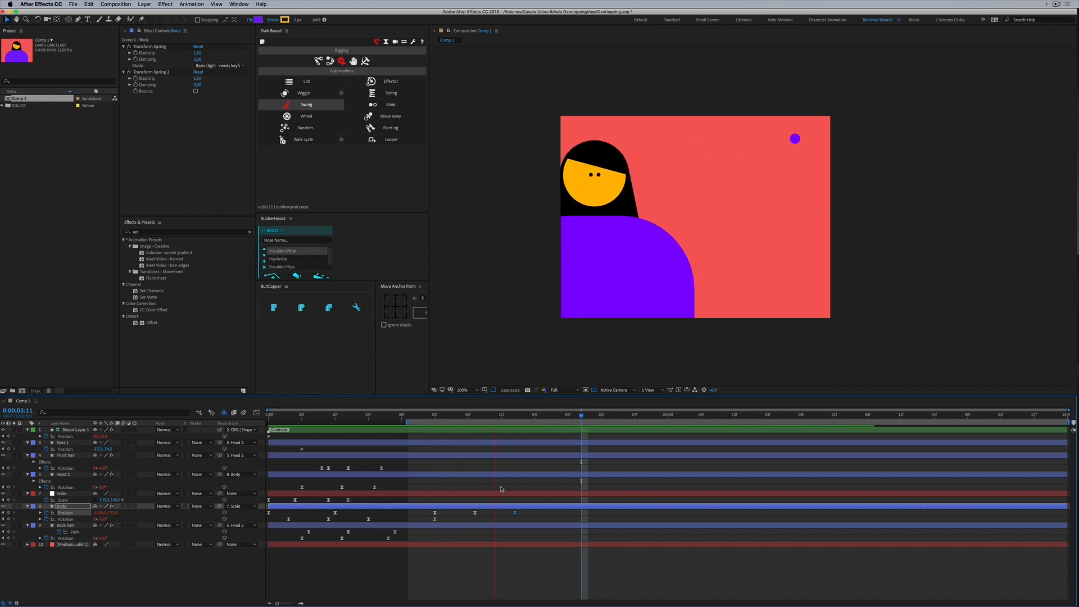
{"action": "key", "text": "ctrl+z"}
{"action": "left_click", "coordinate": [256, 414]}
{"action": "left_click_drag", "start_coordinate": [490, 571], "coordinate": [494, 570]}
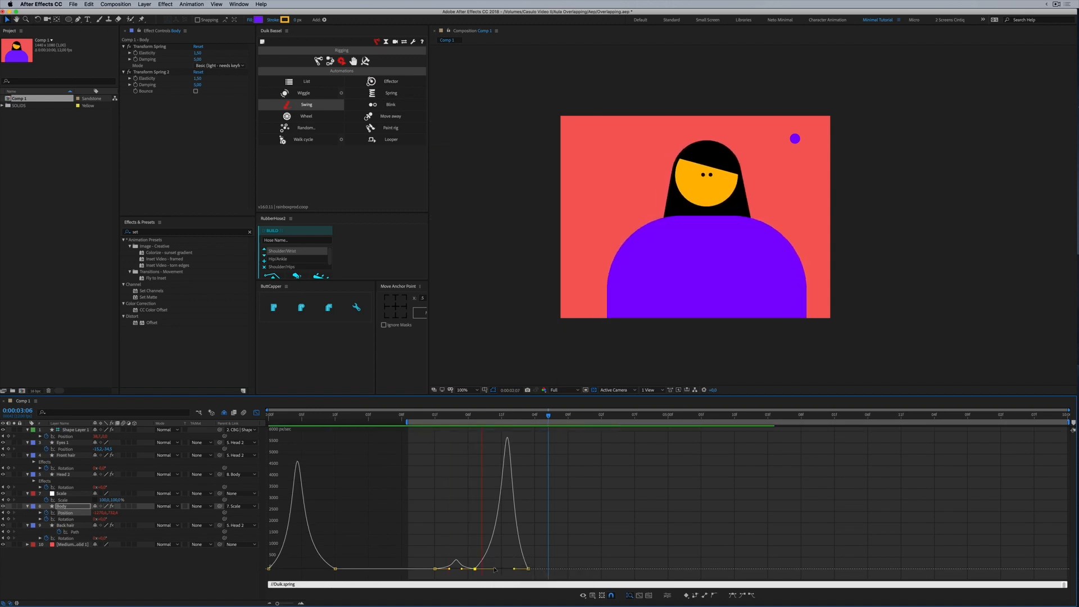
{"action": "left_click", "coordinate": [257, 413]}
Add Body Rotation keyframes at 0:00:02:02 and 0:00:02:03 that tilt the body slightly counterclockwise
{"action": "left_click", "coordinate": [441, 417]}
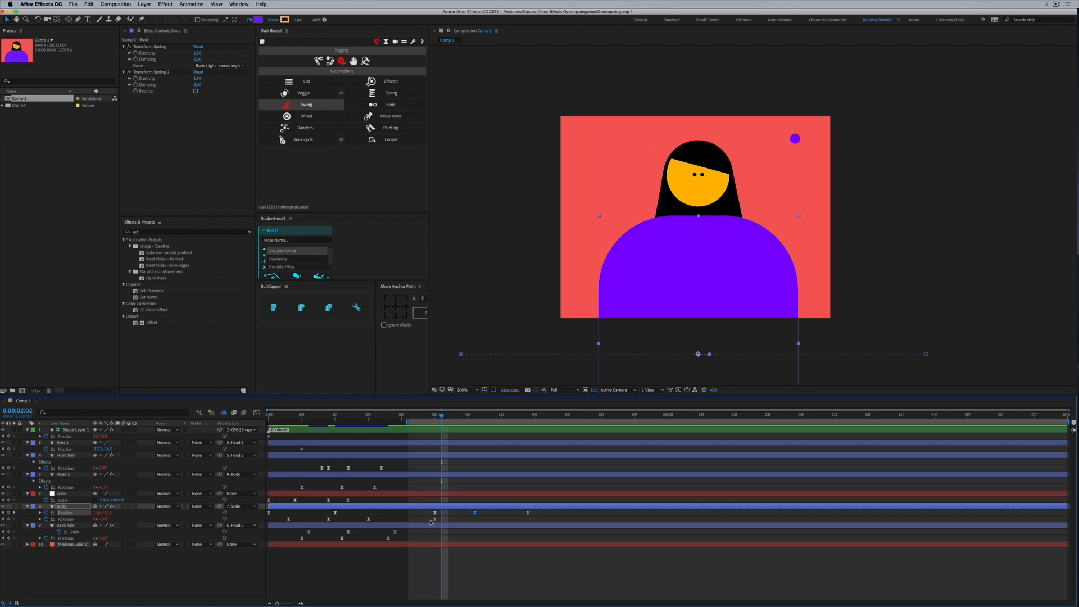
{"action": "left_click_drag", "start_coordinate": [434, 416], "coordinate": [441, 416]}
{"action": "left_click", "coordinate": [103, 519]}
{"action": "key", "text": "Down"}
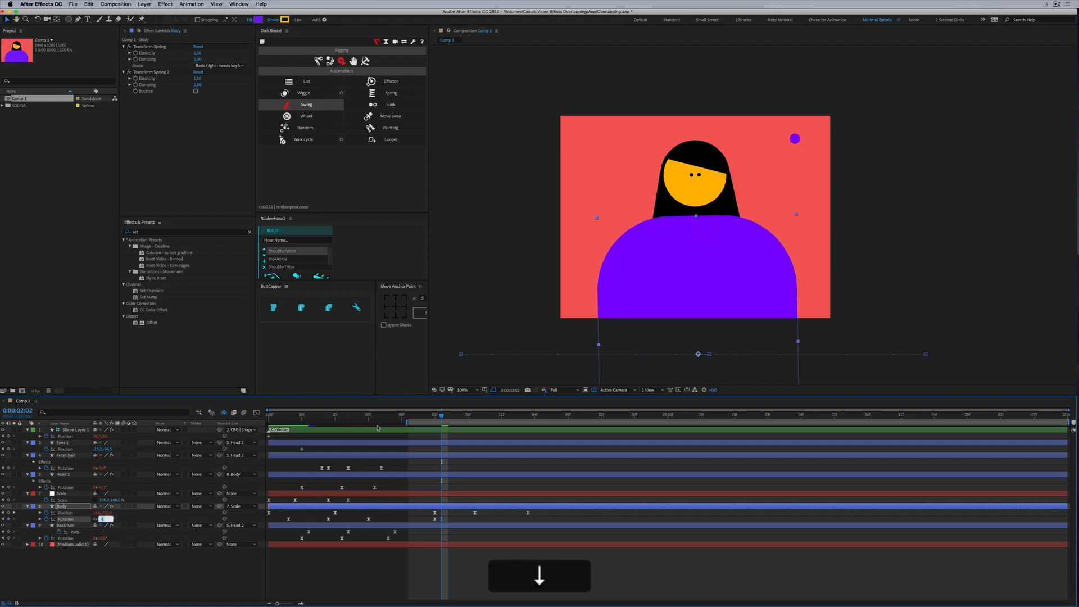
{"action": "left_click_drag", "start_coordinate": [442, 415], "coordinate": [449, 416]}
{"action": "left_click", "coordinate": [97, 519]}
{"action": "key", "text": "Down"}
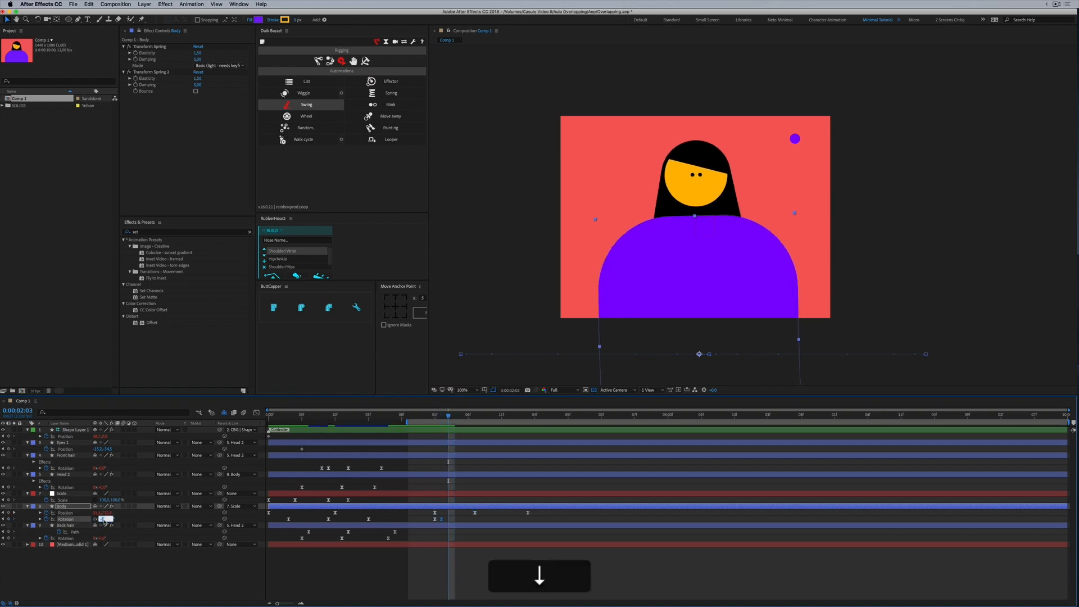
Add Body Rotation keyframes at 0:00:02:08 and 0:00:03:02, tilting the body clockwise for the exit
{"action": "left_click", "coordinate": [440, 416]}
{"action": "left_click_drag", "start_coordinate": [441, 417], "coordinate": [481, 419]}
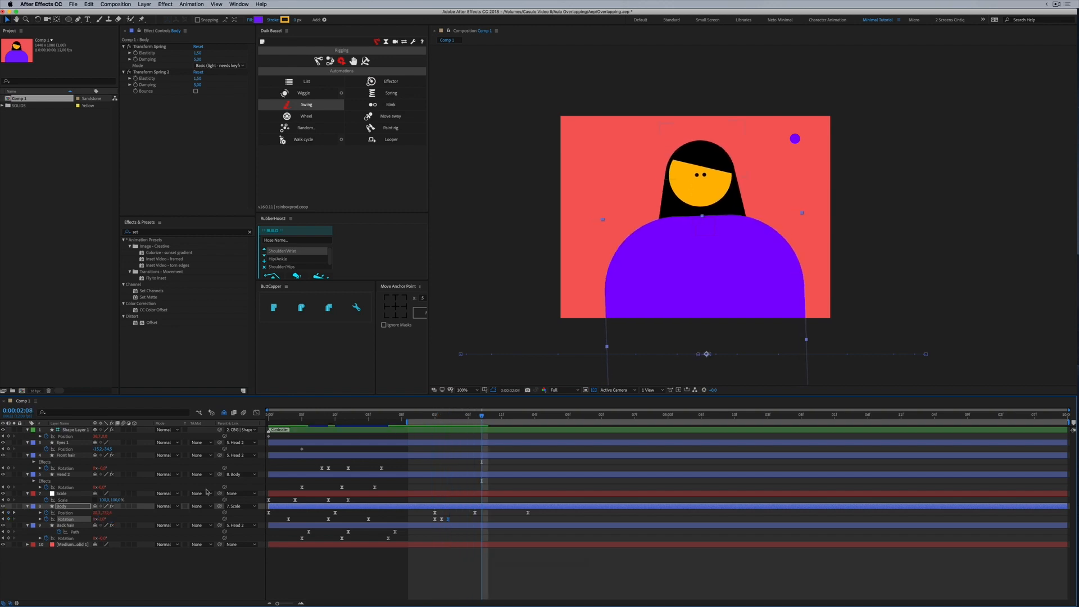
{"action": "left_click_drag", "start_coordinate": [101, 520], "coordinate": [102, 519]}
{"action": "left_click_drag", "start_coordinate": [474, 418], "coordinate": [525, 431]}
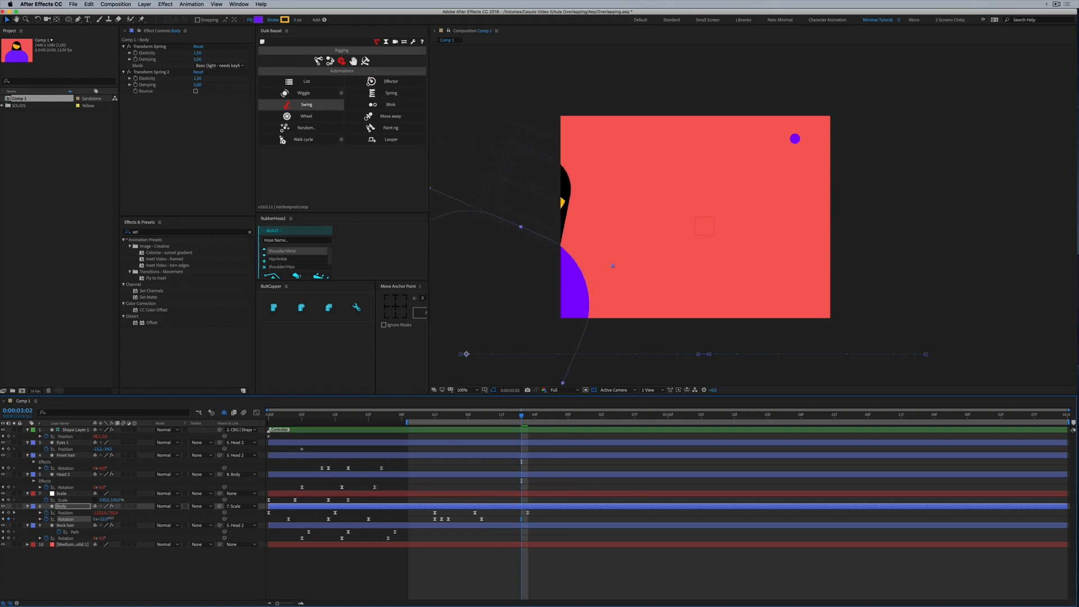
Move the Body farther left out of the frame at 0:00:03:03, and preview the exit
{"action": "left_click", "coordinate": [530, 417]}
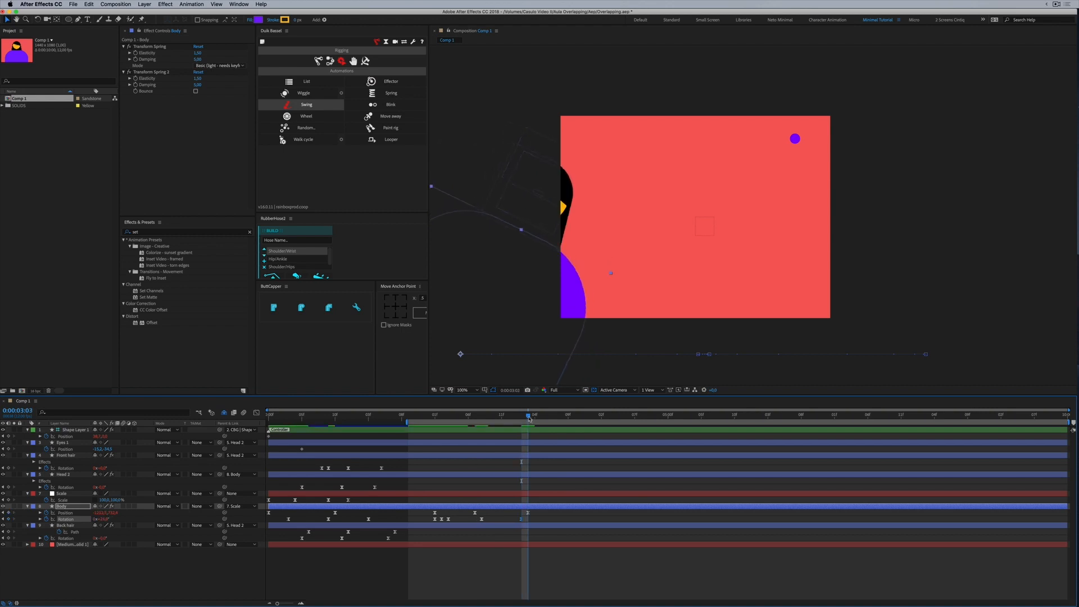
{"action": "left_click_drag", "start_coordinate": [532, 299], "coordinate": [474, 299]}
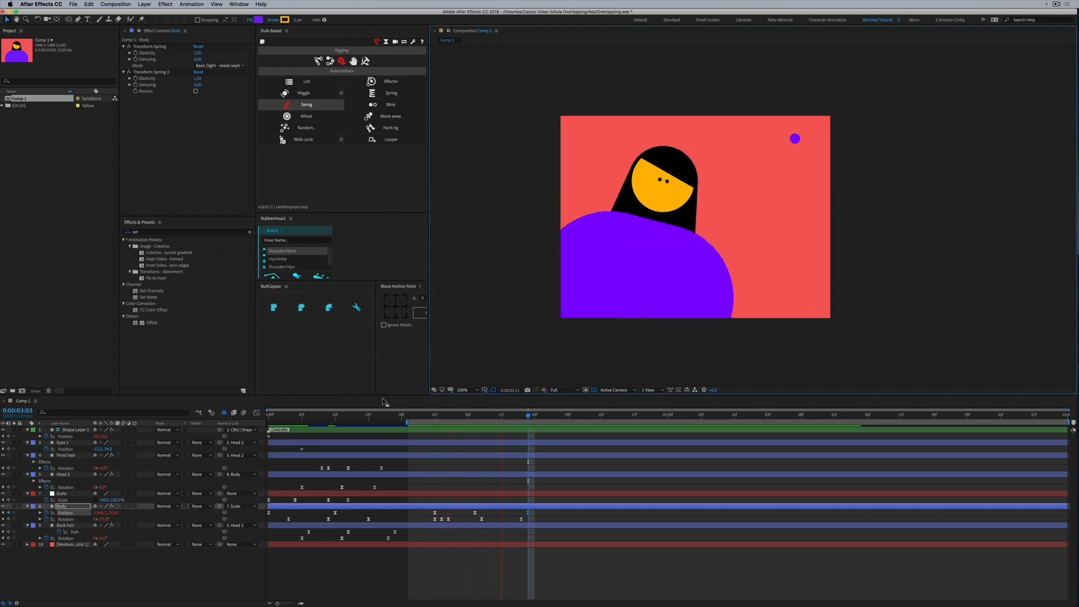
{"action": "key", "text": "space"}
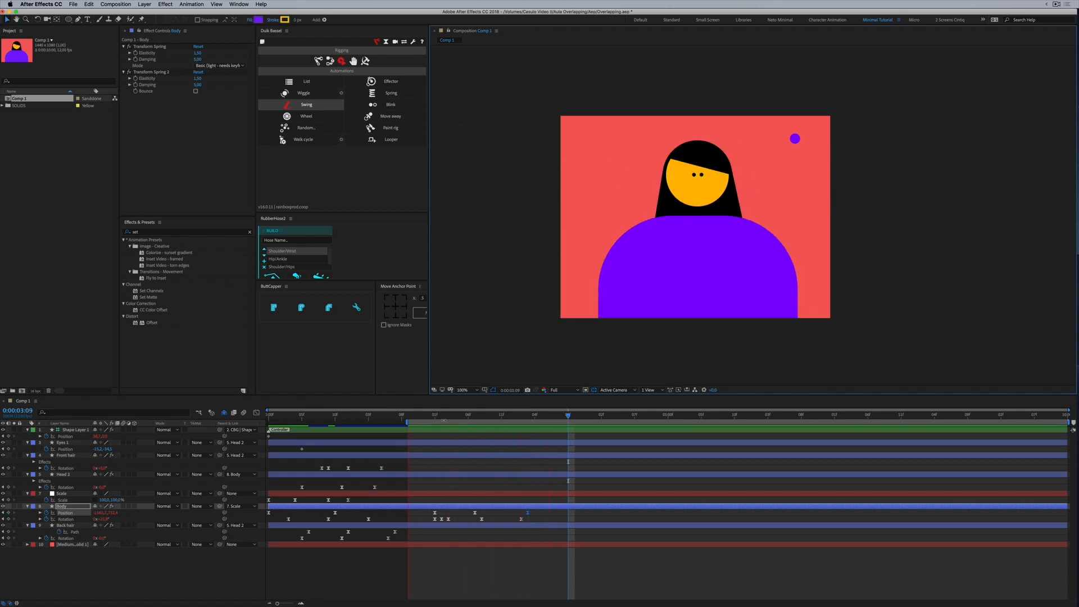
{"action": "key", "text": "space"}
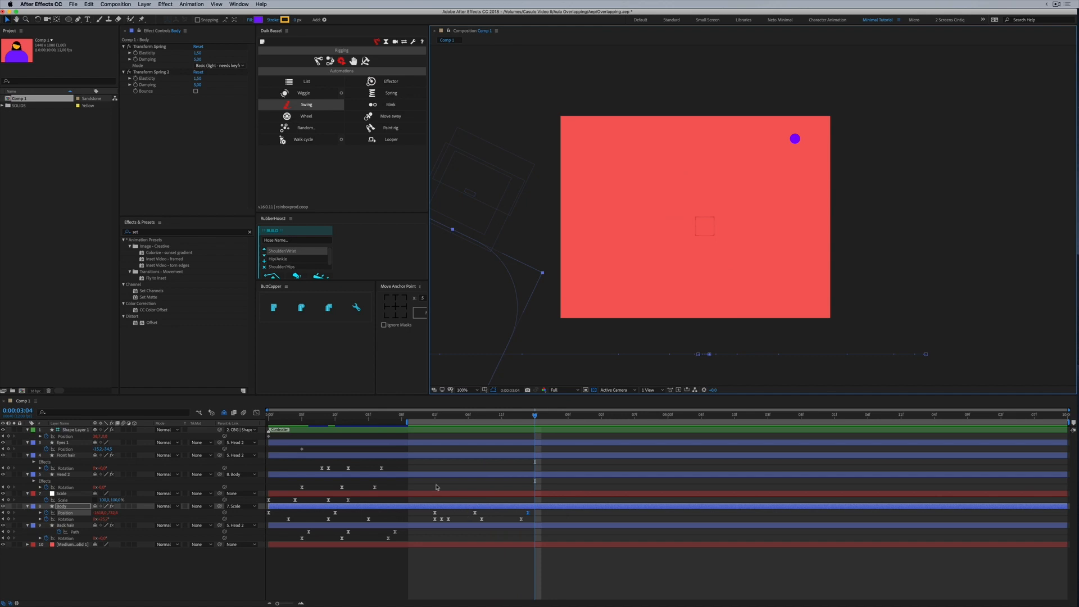
Delay the middle three exit Rotation keyframes of the Body to 0:00:02:03, 0:00:02:04 and 0:00:02:09, and play back the exit
{"action": "left_click", "coordinate": [475, 417]}
{"action": "left_click_drag", "start_coordinate": [469, 420], "coordinate": [442, 426]}
{"action": "left_click_drag", "start_coordinate": [452, 523], "coordinate": [445, 520]}
{"action": "mouse_move", "coordinate": [441, 420]}
{"action": "left_mouse_down"}
{"action": "mouse_move", "coordinate": [455, 423]}
{"action": "mouse_move", "coordinate": [438, 424]}
{"action": "left_mouse_up"}
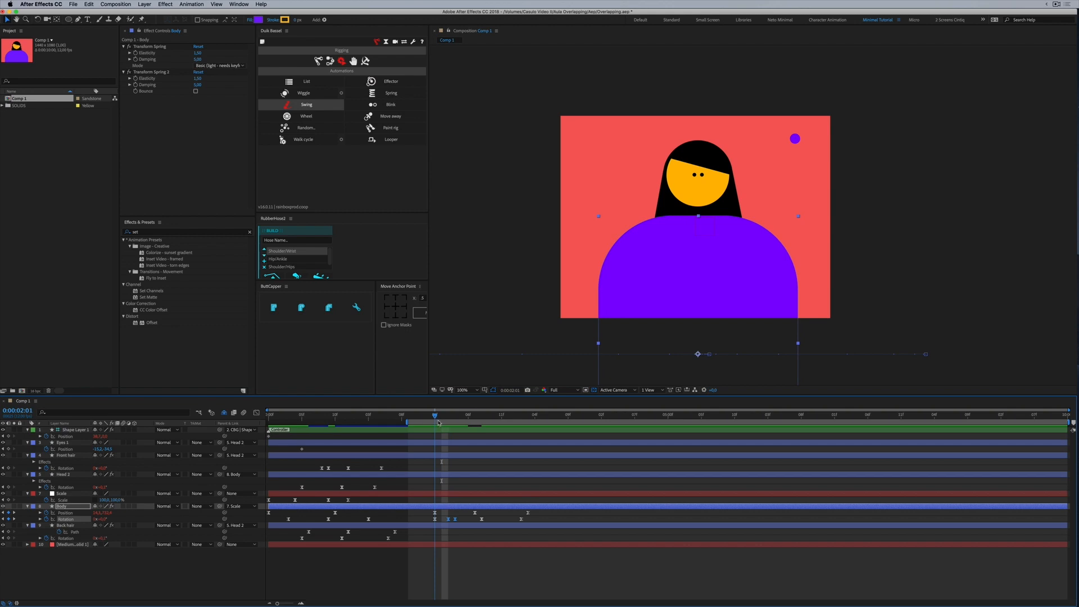
{"action": "left_click_drag", "start_coordinate": [438, 423], "coordinate": [488, 422]}
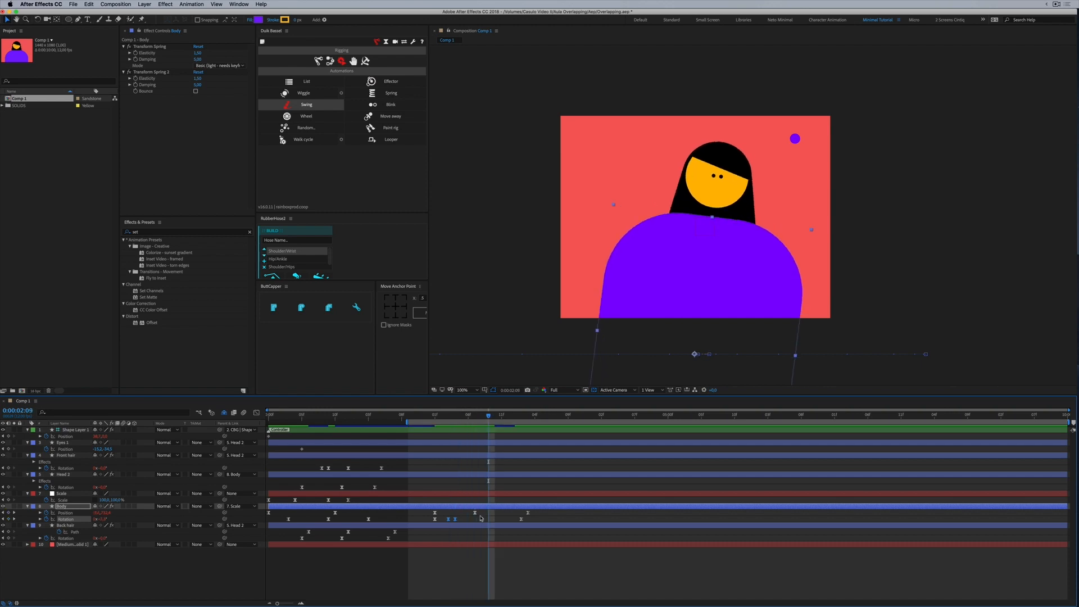
{"action": "left_click_drag", "start_coordinate": [482, 519], "coordinate": [488, 520]}
{"action": "left_click_drag", "start_coordinate": [444, 423], "coordinate": [475, 422]}
{"action": "key", "text": "space"}
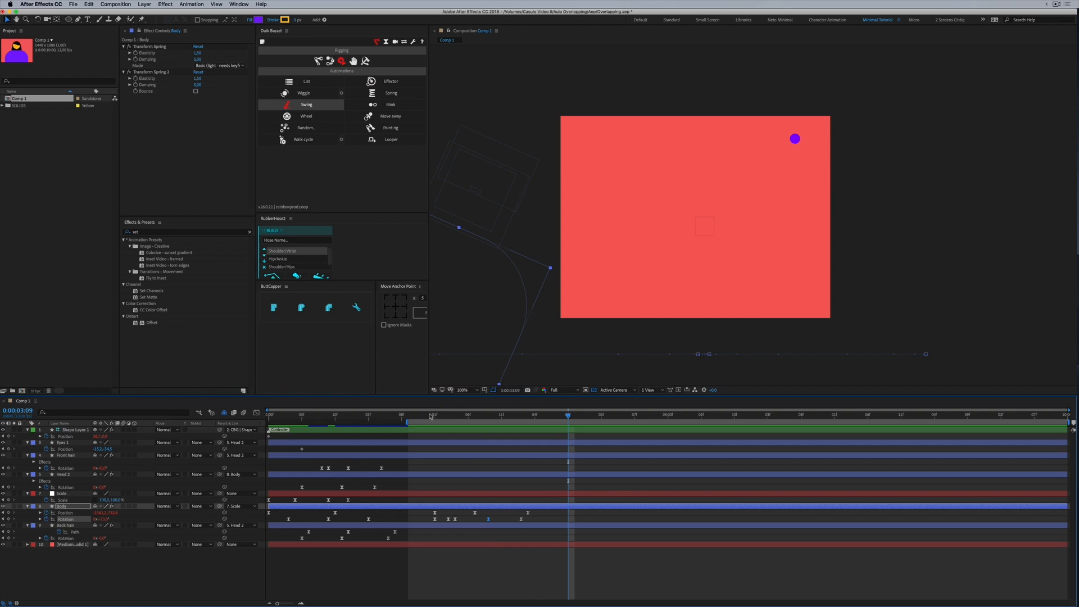
Add a Scale keyframe to the Scale layer, place it at 0:00:02:07, and preview the exit
{"action": "left_click", "coordinate": [441, 416]}
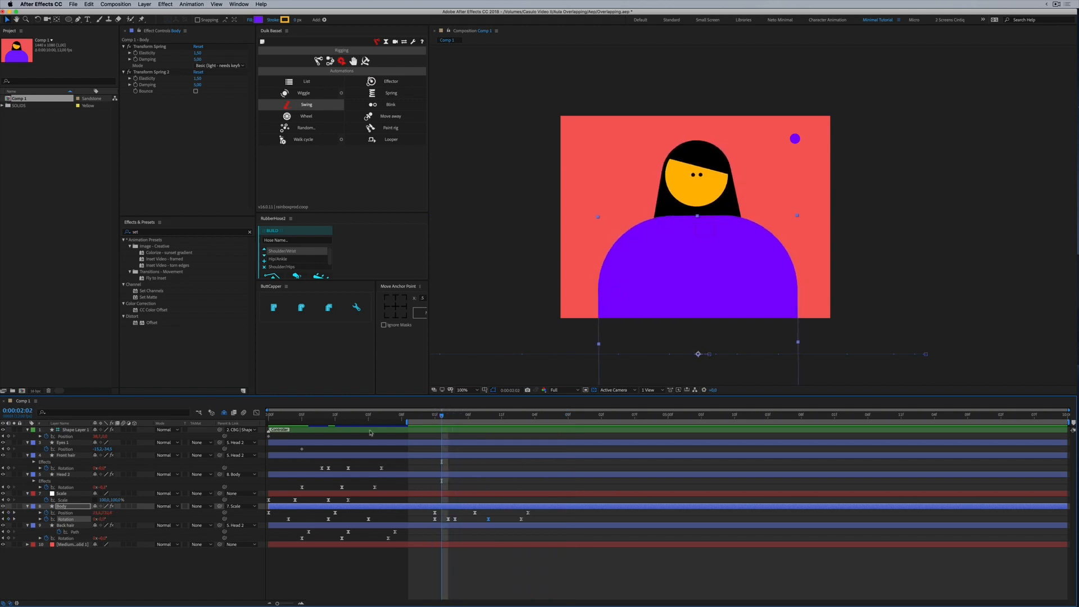
{"action": "left_click", "coordinate": [62, 493]}
{"action": "left_click", "coordinate": [9, 500]}
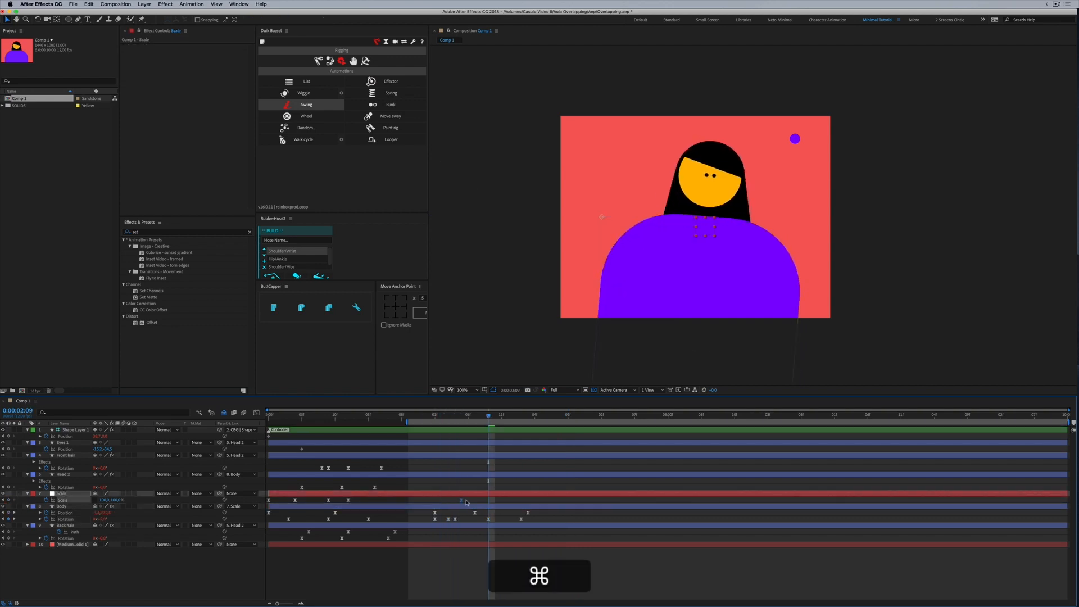
{"action": "left_click_drag", "start_coordinate": [435, 500], "coordinate": [476, 501]}
{"action": "left_click", "coordinate": [478, 415]}
{"action": "key", "text": "space"}
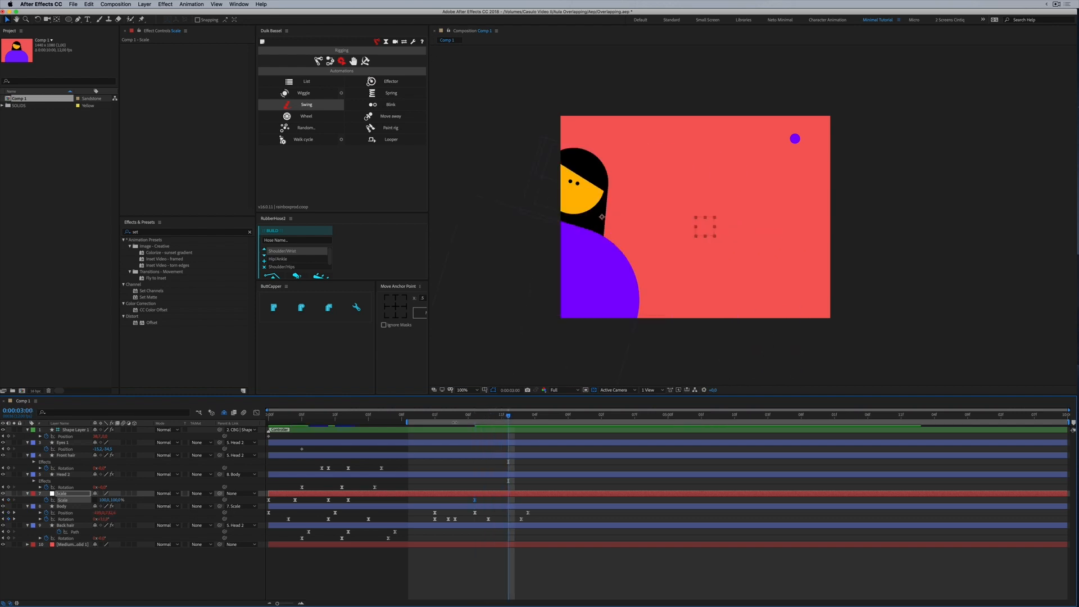
Stretch the Scale layer horizontally at 0:00:03:00, lengthen the ease out of its 0:00:02:07 keyframe, and play back the result
{"action": "left_click_drag", "start_coordinate": [103, 504], "coordinate": [110, 499]}
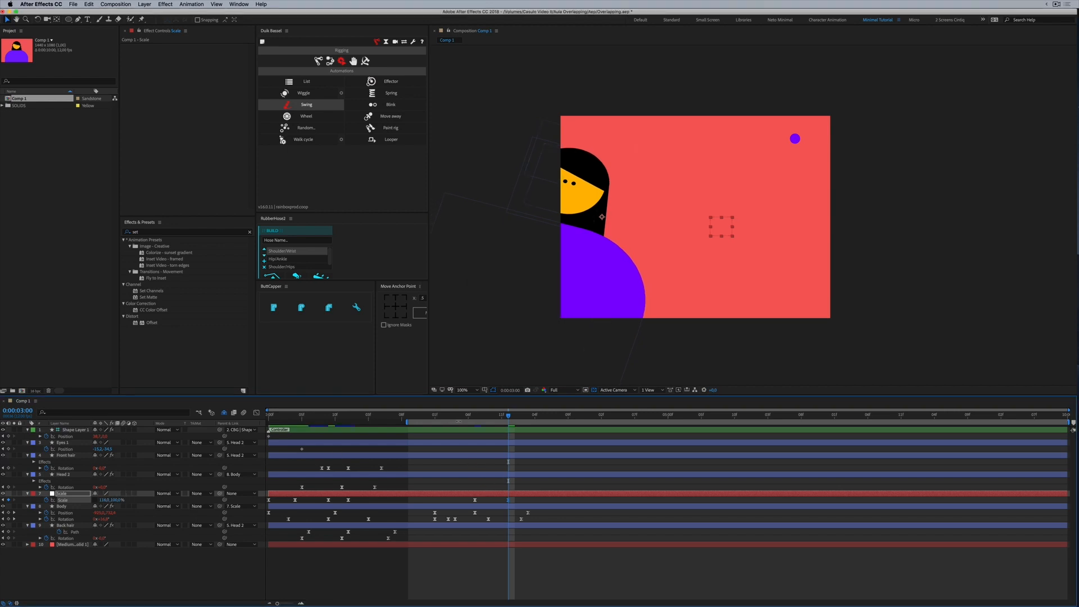
{"action": "key", "text": "space"}
{"action": "key", "text": "space"}
{"action": "left_click", "coordinate": [257, 413]}
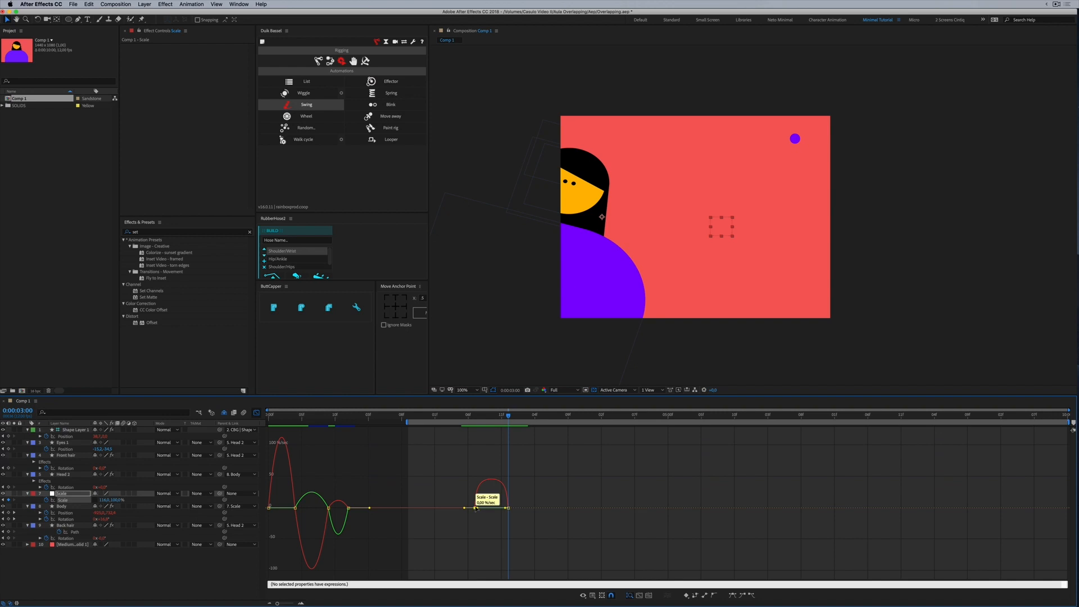
{"action": "left_click_drag", "start_coordinate": [478, 508], "coordinate": [487, 508]}
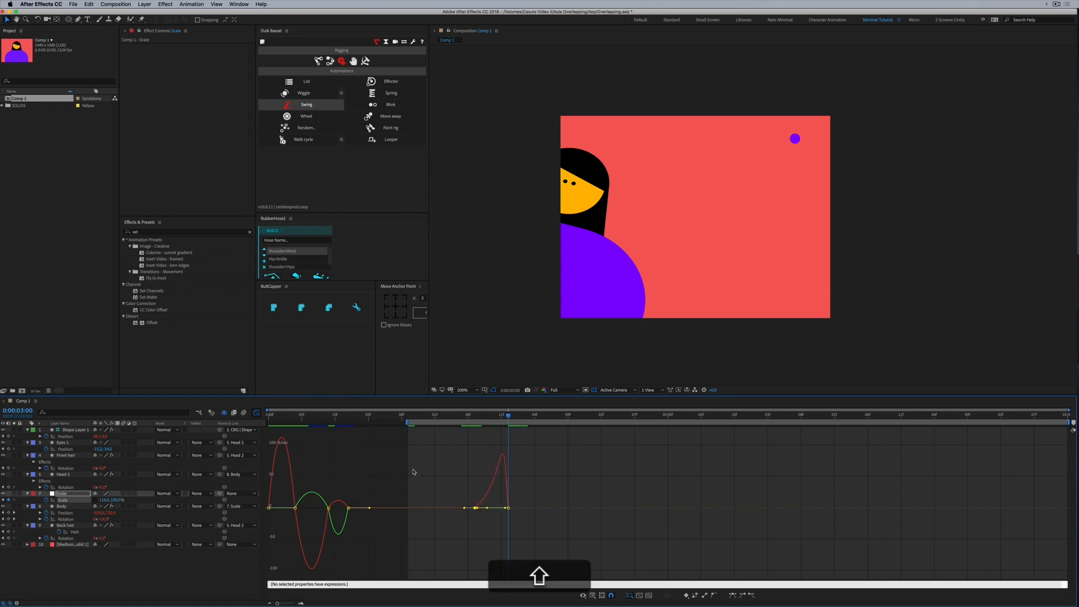
{"action": "key", "text": "space"}
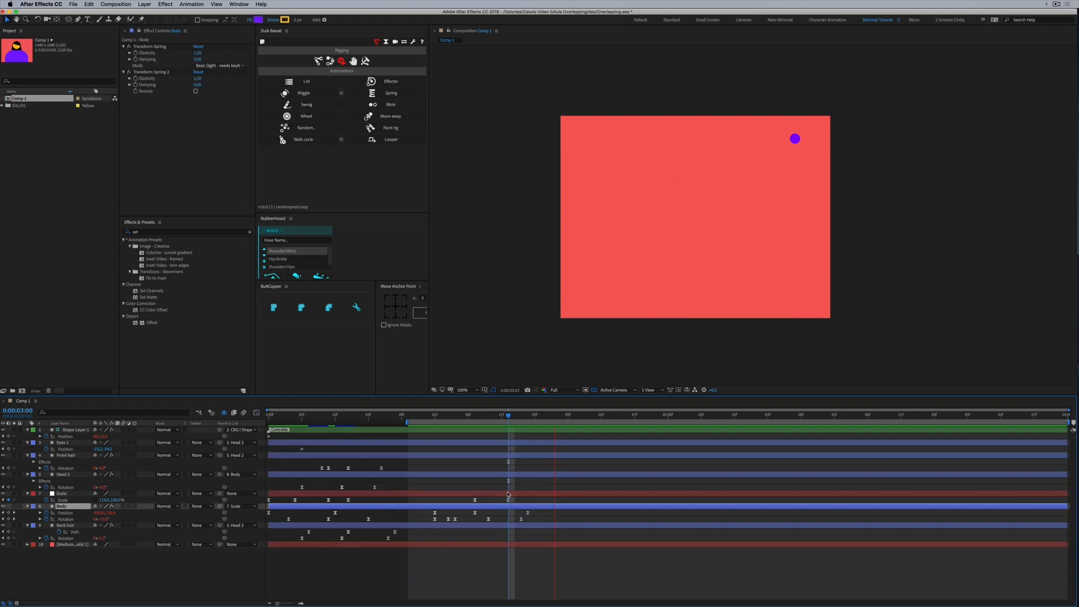
Add a Rotation keyframe to the Head 2 layer and place it at 0:00:02:01
{"action": "left_click", "coordinate": [448, 416]}
{"action": "mouse_move", "coordinate": [453, 416]}
{"action": "left_mouse_down"}
{"action": "mouse_move", "coordinate": [463, 415]}
{"action": "mouse_move", "coordinate": [441, 416]}
{"action": "left_mouse_up"}
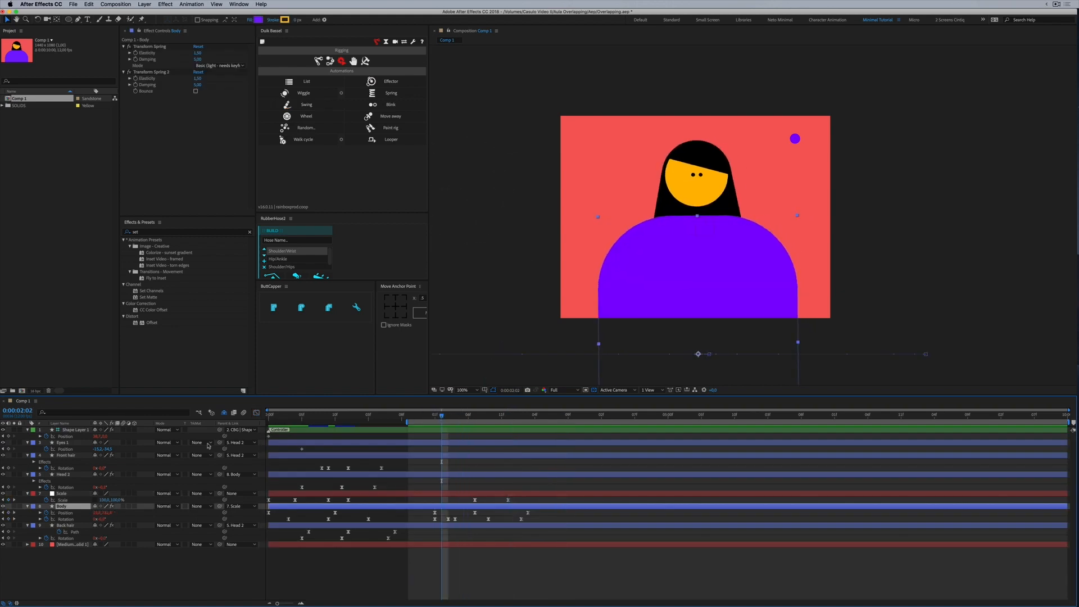
{"action": "left_click", "coordinate": [63, 475]}
{"action": "key", "text": "alt+shift+r"}
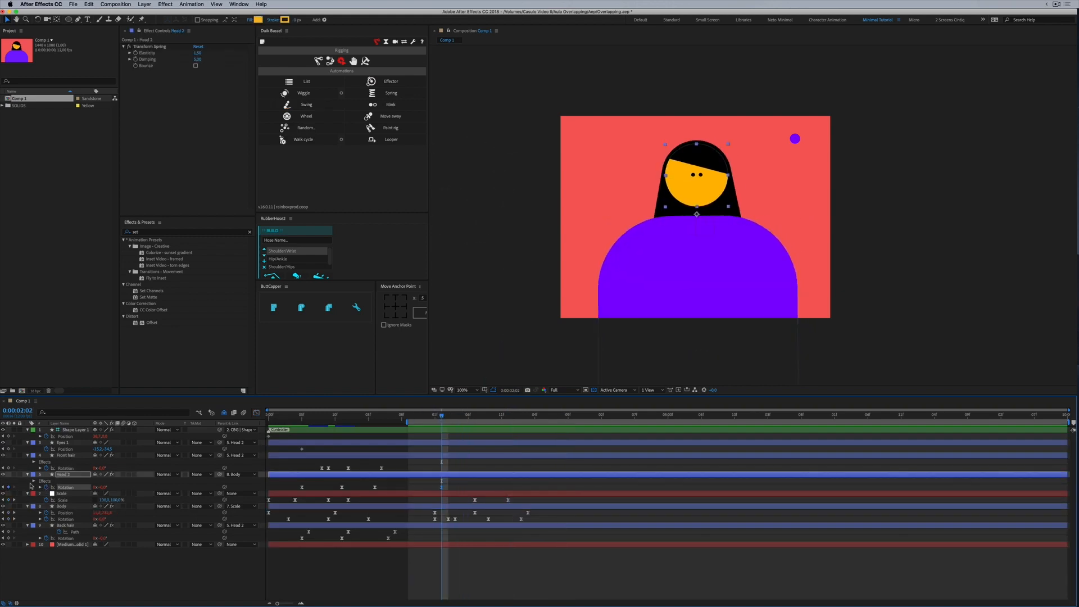
{"action": "left_click_drag", "start_coordinate": [442, 487], "coordinate": [437, 488]}
Tilt Head 2 slightly counterclockwise with a new Rotation keyframe, and place that keyframe at 0:00:02:05
{"action": "left_click_drag", "start_coordinate": [446, 415], "coordinate": [455, 416]}
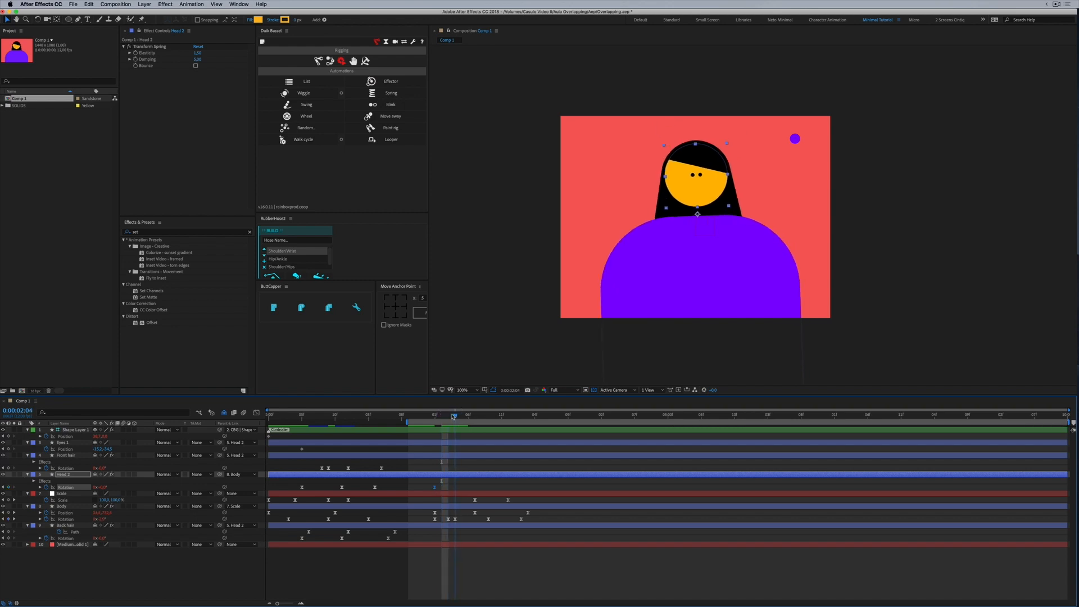
{"action": "key", "text": "Down"}
{"action": "key", "text": "Down"}
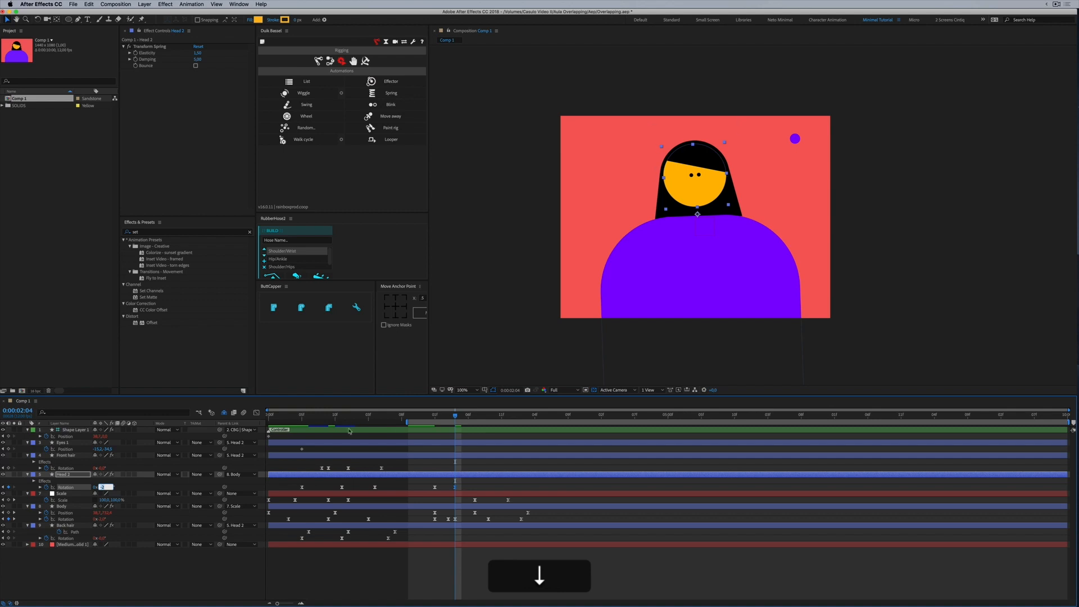
{"action": "left_click_drag", "start_coordinate": [428, 416], "coordinate": [444, 417]}
{"action": "mouse_move", "coordinate": [456, 417]}
{"action": "left_mouse_down"}
{"action": "mouse_move", "coordinate": [434, 418]}
{"action": "mouse_move", "coordinate": [458, 422]}
{"action": "left_mouse_up"}
{"action": "left_click_drag", "start_coordinate": [456, 488], "coordinate": [462, 489]}
Tilt Head 2 clockwise with a new Rotation keyframe, place that keyframe at 0:00:02:11, and preview the exit
{"action": "left_click", "coordinate": [460, 512]}
{"action": "left_click", "coordinate": [455, 518]}
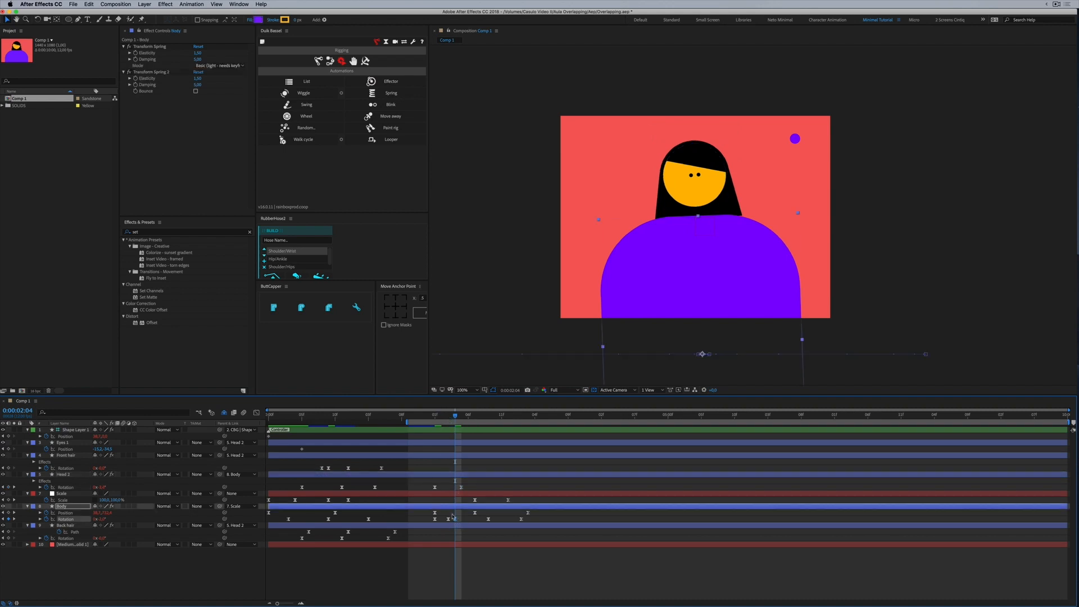
{"action": "left_click_drag", "start_coordinate": [455, 417], "coordinate": [496, 419]}
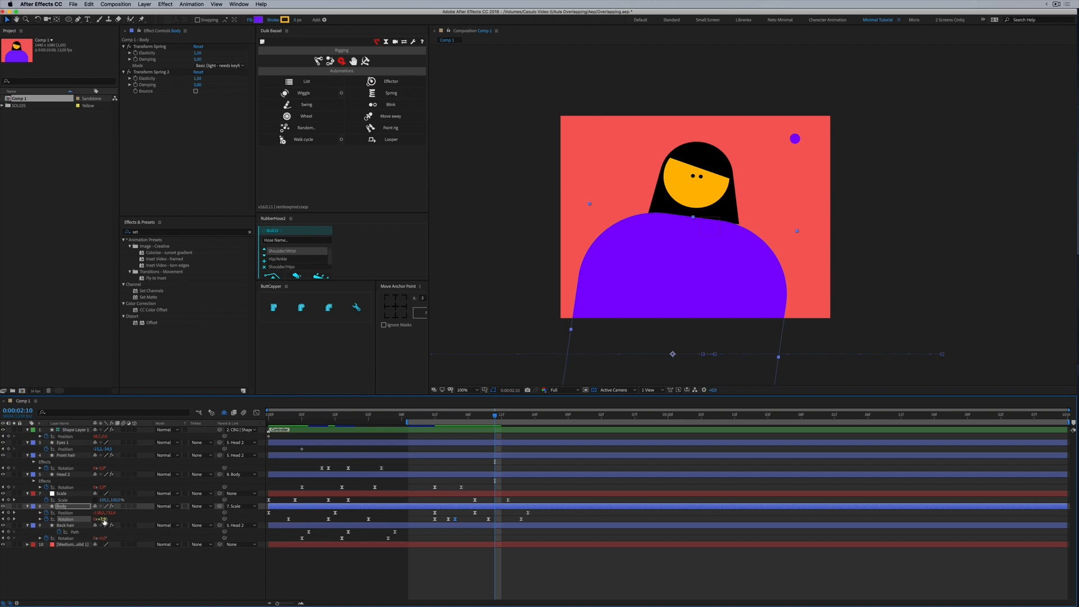
{"action": "left_click_drag", "start_coordinate": [108, 519], "coordinate": [118, 487]}
{"action": "key", "text": "super+z"}
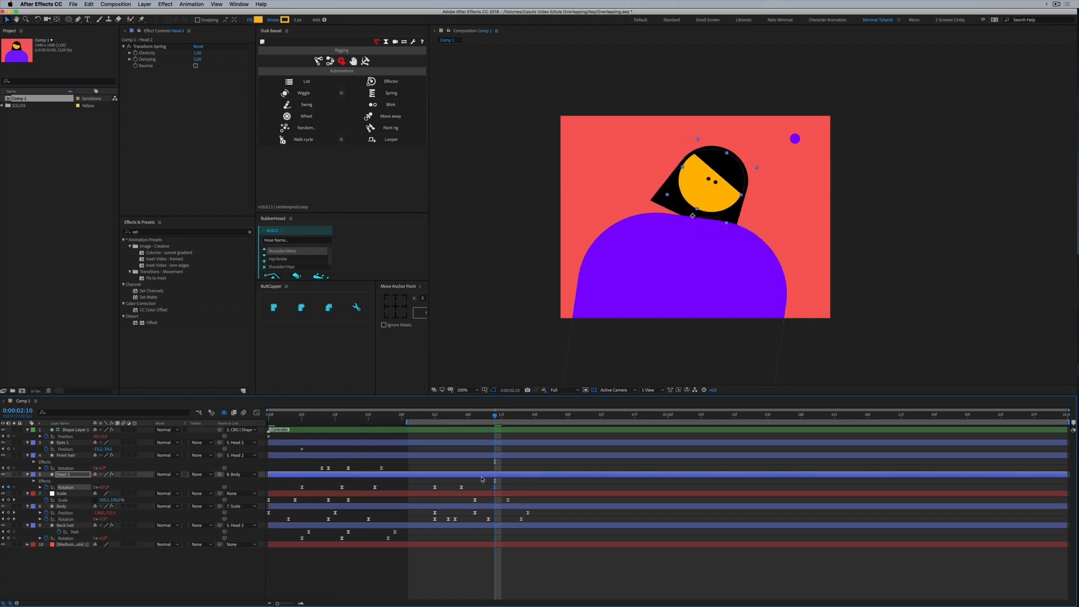
{"action": "left_click_drag", "start_coordinate": [495, 489], "coordinate": [501, 489]}
{"action": "left_click_drag", "start_coordinate": [436, 418], "coordinate": [493, 419]}
{"action": "key", "text": "space"}
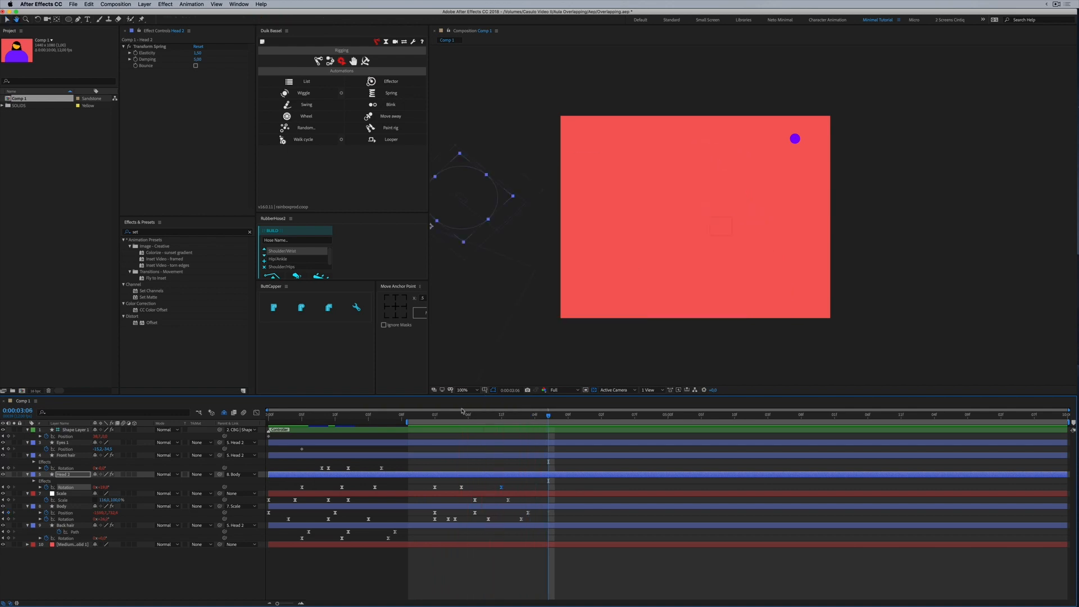
Add Rotation keyframes to the Front hair layer at 0:00:02:01 and 0:00:02:05, rotating the hair slightly clockwise at the second
{"action": "left_click", "coordinate": [436, 417]}
{"action": "left_click_drag", "start_coordinate": [437, 417], "coordinate": [441, 419]}
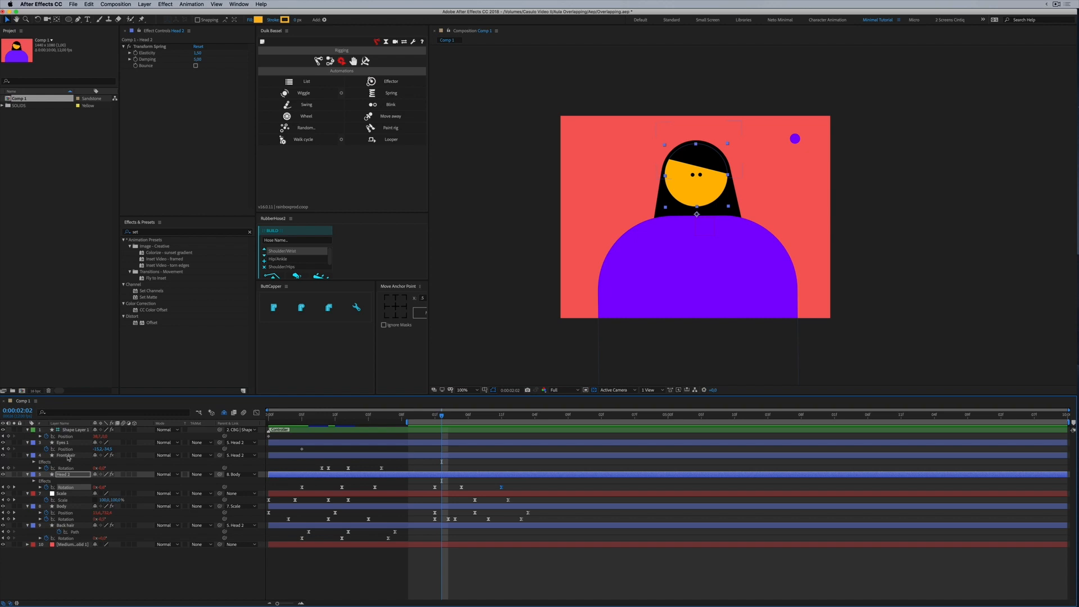
{"action": "left_click", "coordinate": [64, 525]}
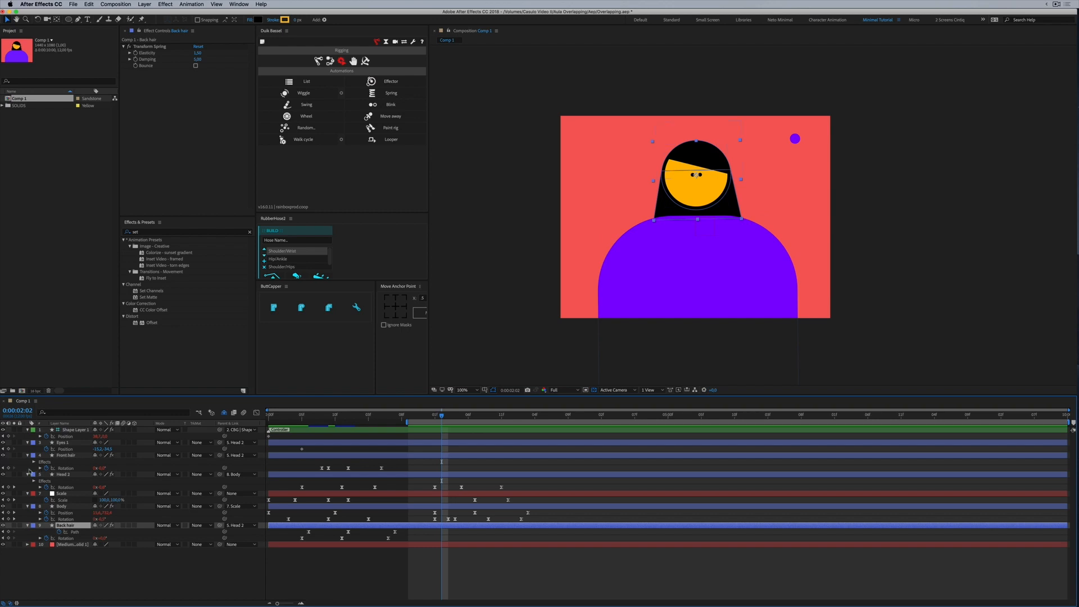
{"action": "left_click", "coordinate": [8, 468]}
{"action": "mouse_move", "coordinate": [442, 416]}
{"action": "left_mouse_down"}
{"action": "mouse_move", "coordinate": [466, 418]}
{"action": "mouse_move", "coordinate": [442, 417]}
{"action": "left_mouse_up"}
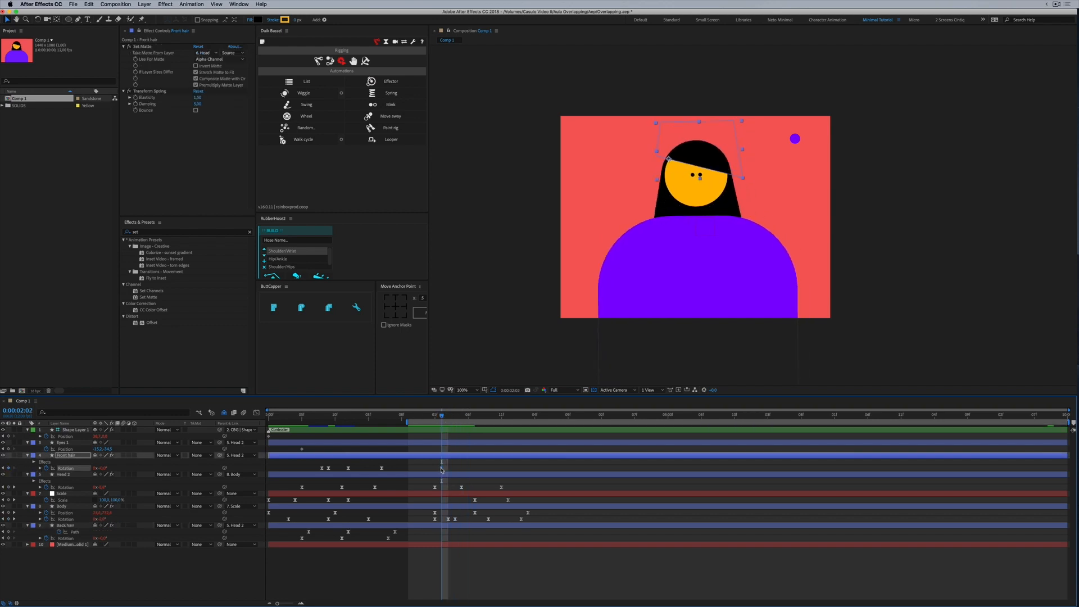
{"action": "left_click_drag", "start_coordinate": [442, 417], "coordinate": [461, 416]}
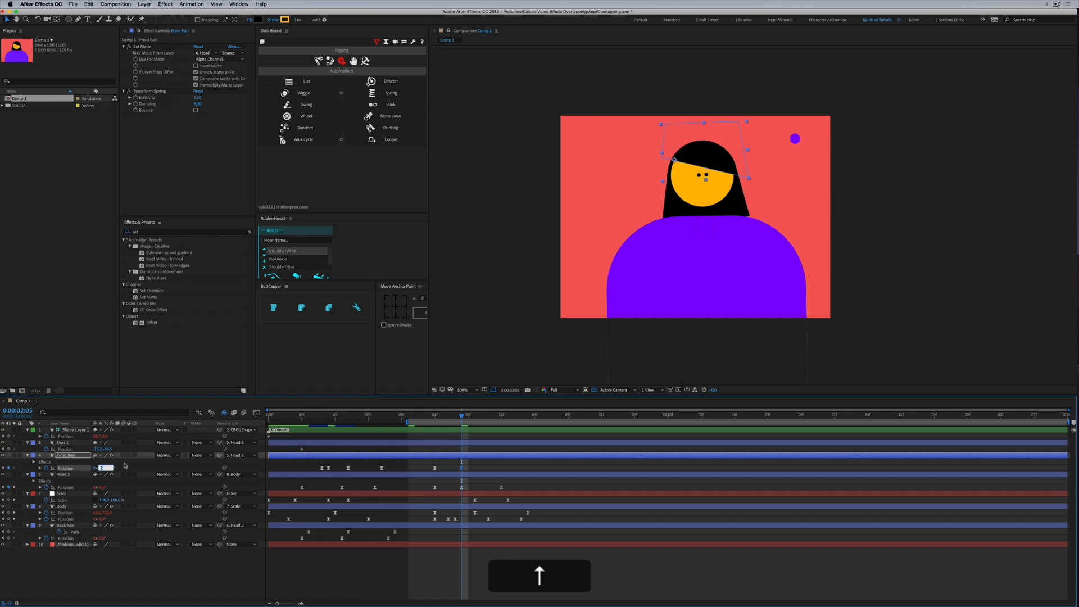
Add a Front hair Rotation keyframe at 0:00:02:11, adjust its angle, and play back the exit
{"action": "left_click_drag", "start_coordinate": [460, 416], "coordinate": [481, 423]}
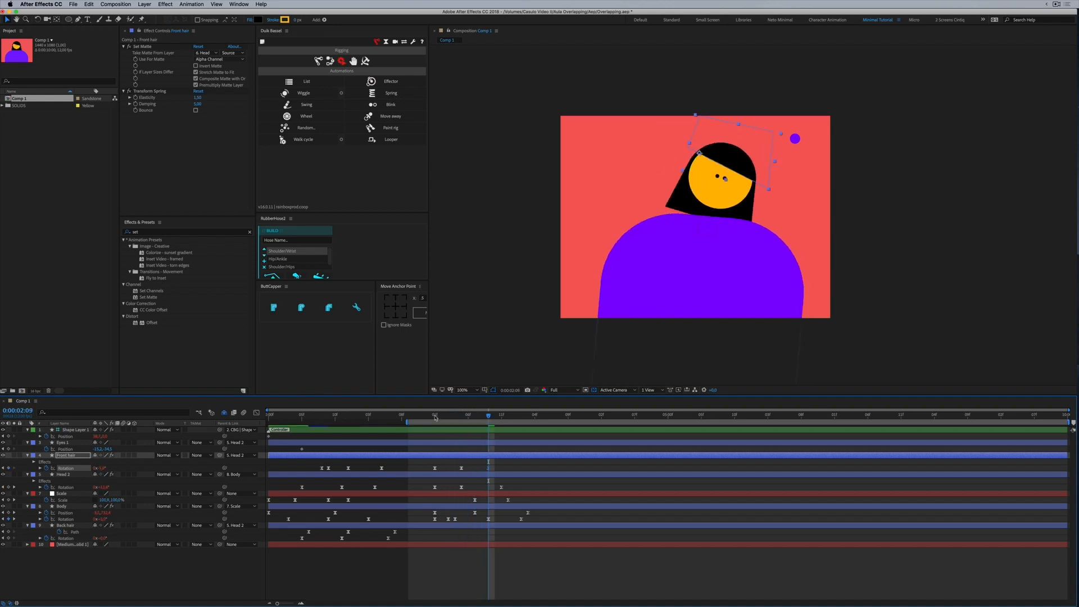
{"action": "left_click_drag", "start_coordinate": [438, 419], "coordinate": [510, 421]}
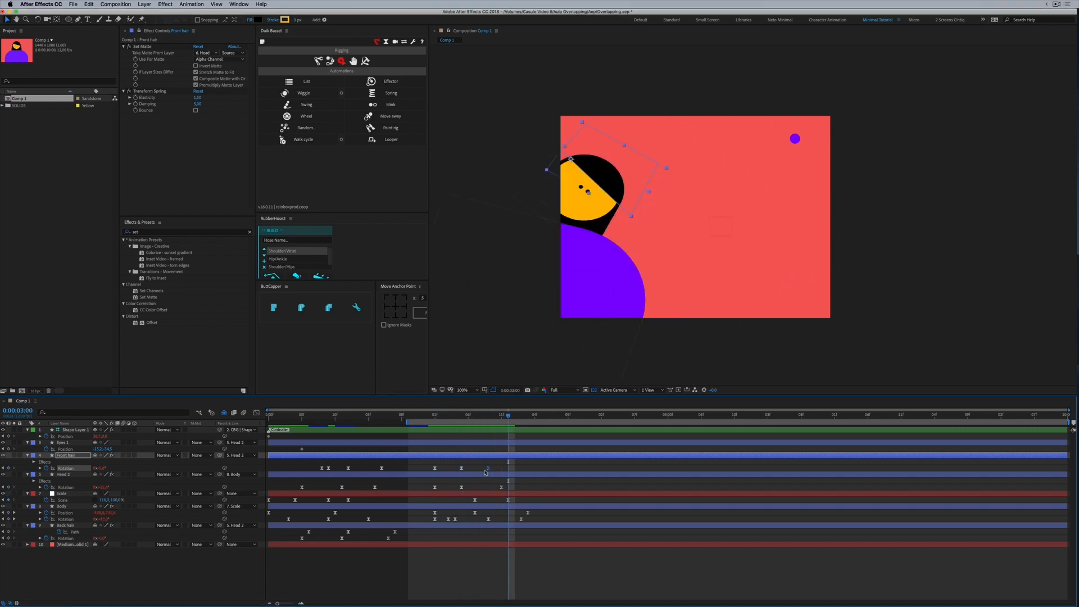
{"action": "key", "text": "j"}
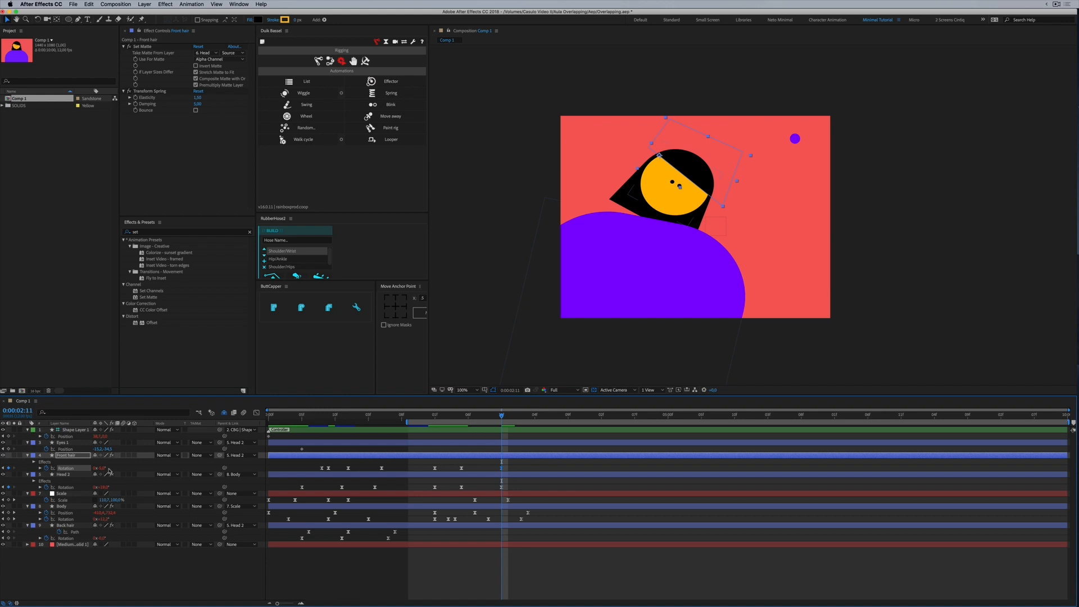
{"action": "left_click_drag", "start_coordinate": [100, 468], "coordinate": [99, 468]}
{"action": "left_click_drag", "start_coordinate": [446, 416], "coordinate": [522, 417]}
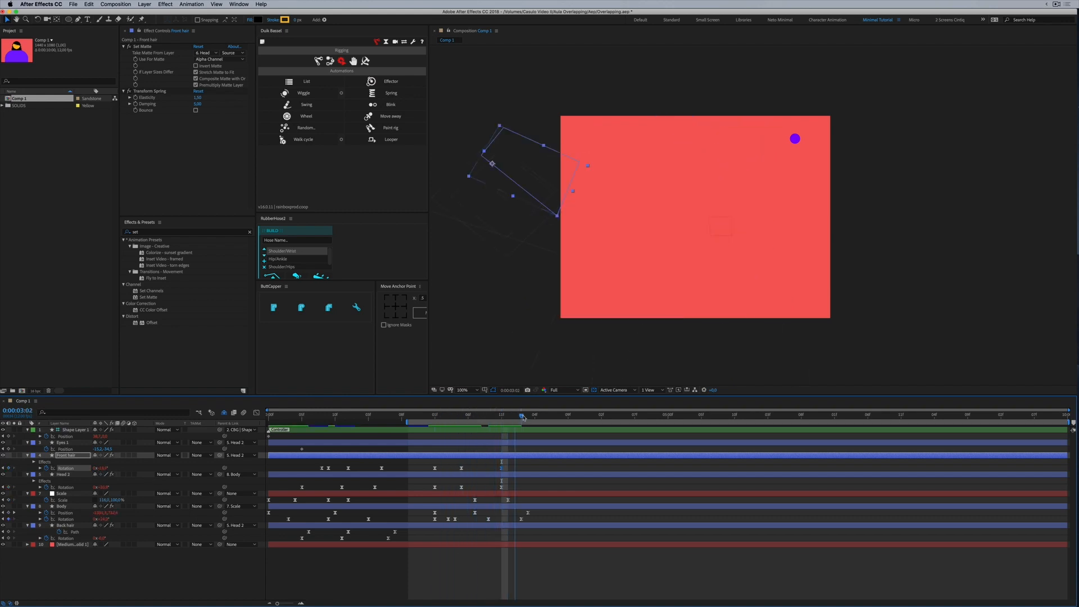
{"action": "key", "text": "space"}
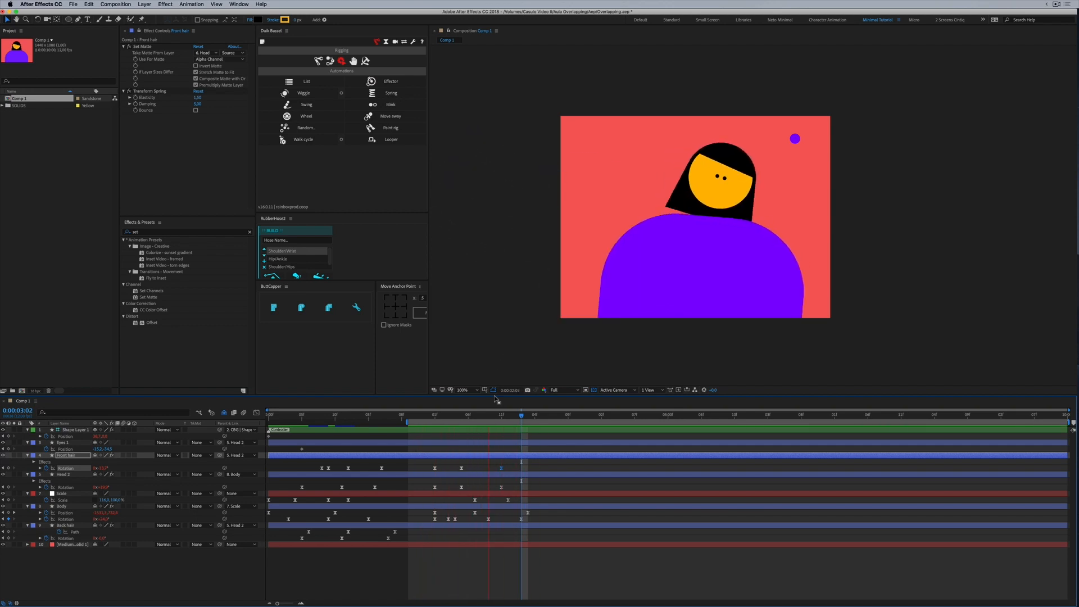
{"action": "key", "text": "space"}
Fine-tune the Front hair's Rotation at 0:00:02:11 in two passes, previewing the exit after each change
{"action": "key", "text": "shift"}
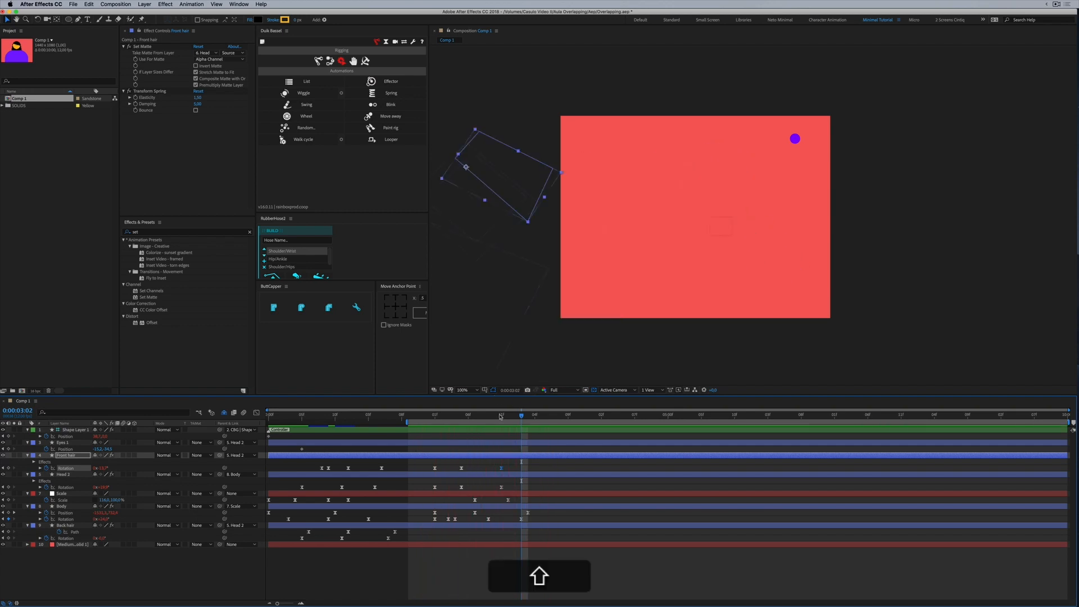
{"action": "left_click", "coordinate": [502, 418], "text": "shift"}
{"action": "left_click_drag", "start_coordinate": [107, 468], "coordinate": [108, 468]}
{"action": "key", "text": "space"}
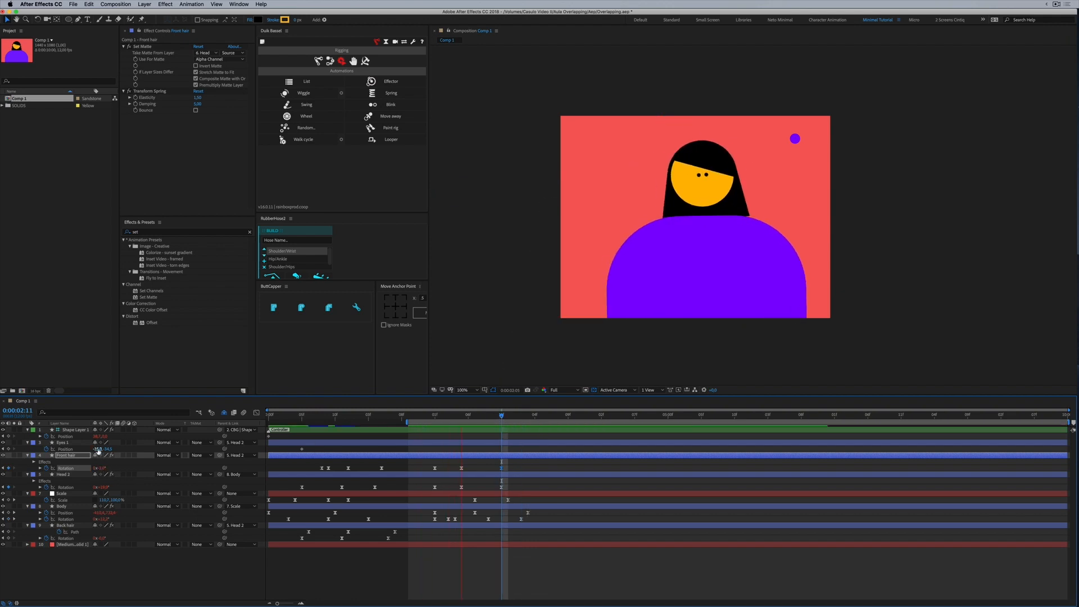
{"action": "key", "text": "shift"}
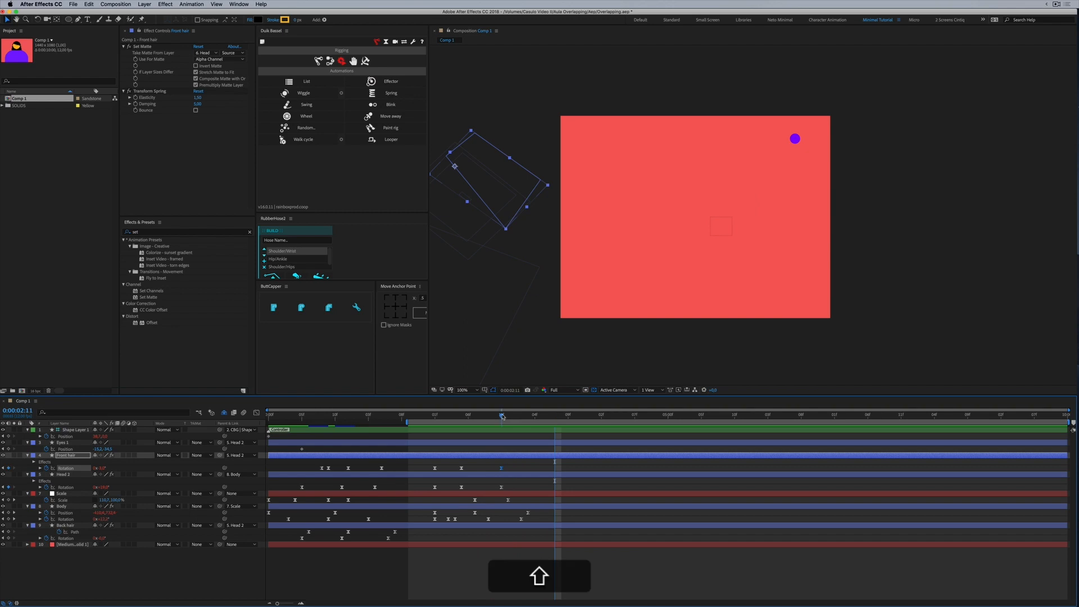
{"action": "left_click", "coordinate": [501, 416], "text": "shift"}
{"action": "left_click_drag", "start_coordinate": [104, 468], "coordinate": [100, 468]}
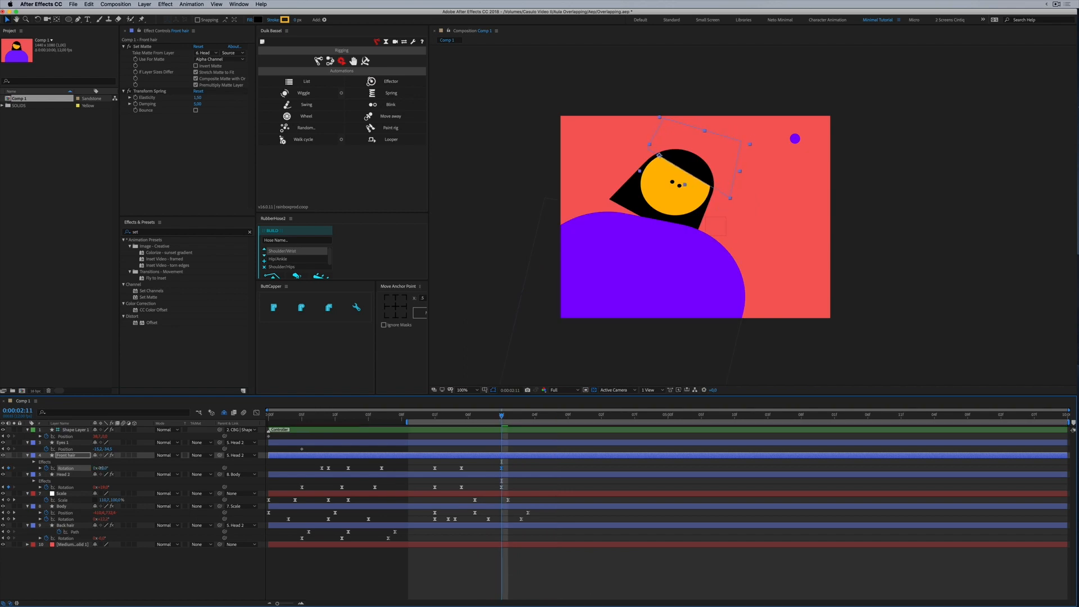
{"action": "key", "text": "space"}
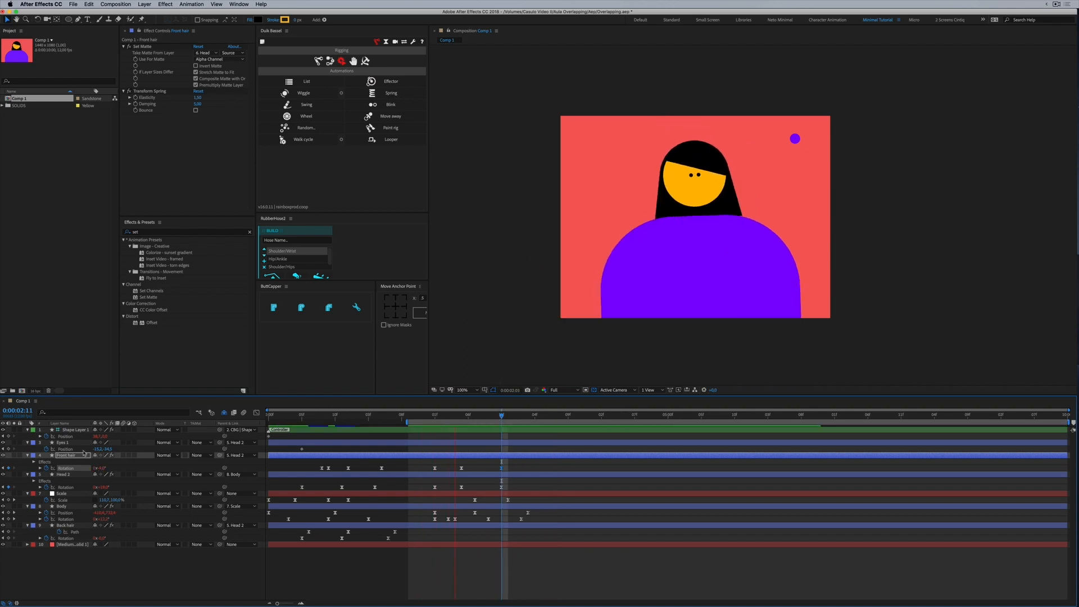
{"action": "key", "text": "space"}
Add Rotation keyframes to the Back hair layer at 0:00:02:01 and 0:00:02:04, increasing the rotation slightly at the second
{"action": "left_click", "coordinate": [435, 415], "text": "shift"}
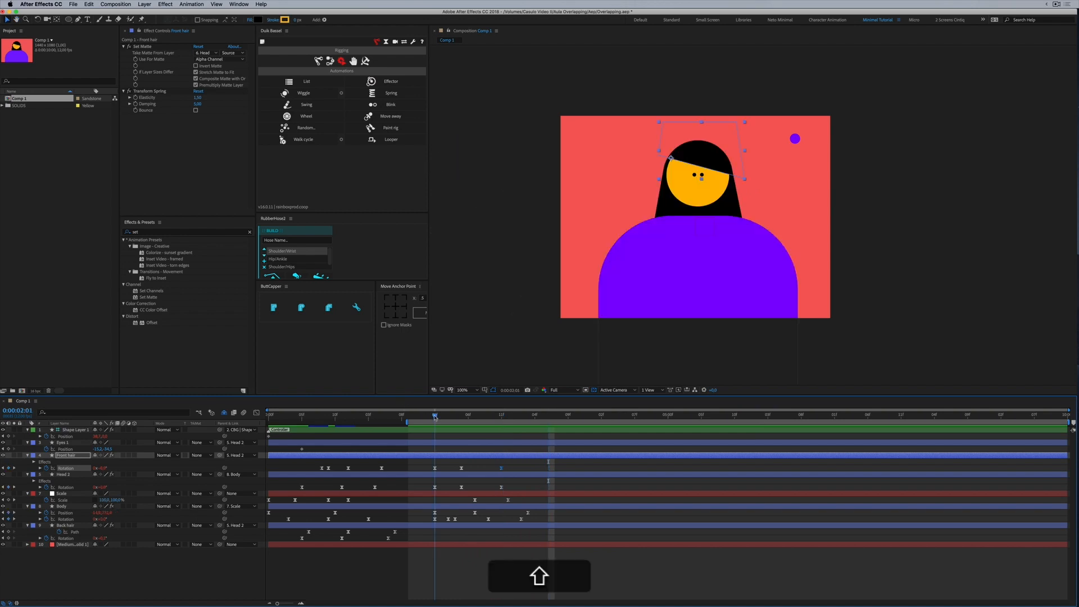
{"action": "left_click", "coordinate": [66, 525]}
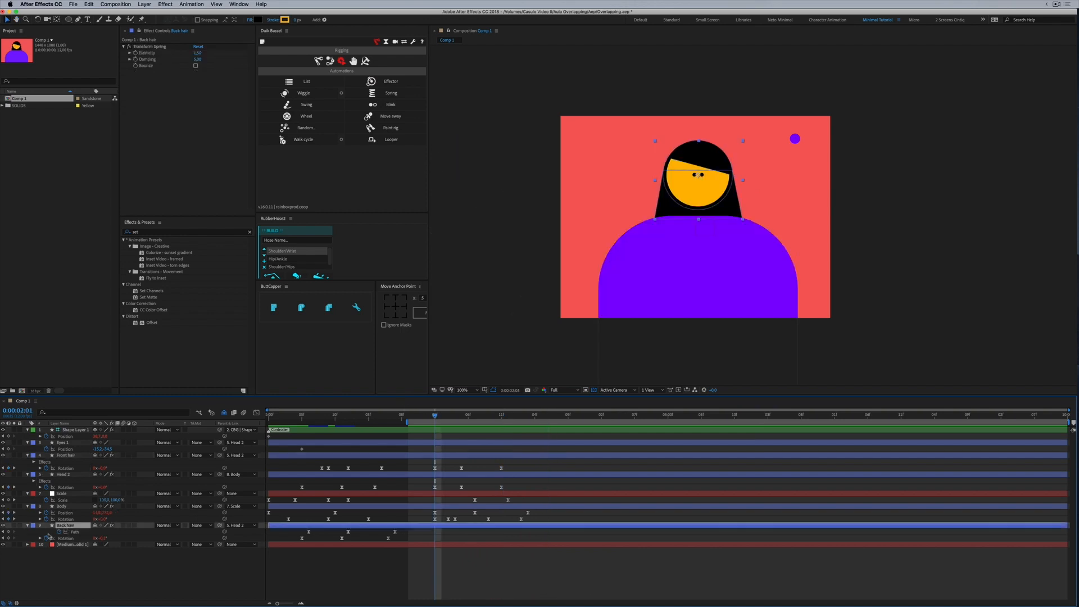
{"action": "left_click_drag", "start_coordinate": [436, 415], "coordinate": [435, 417]}
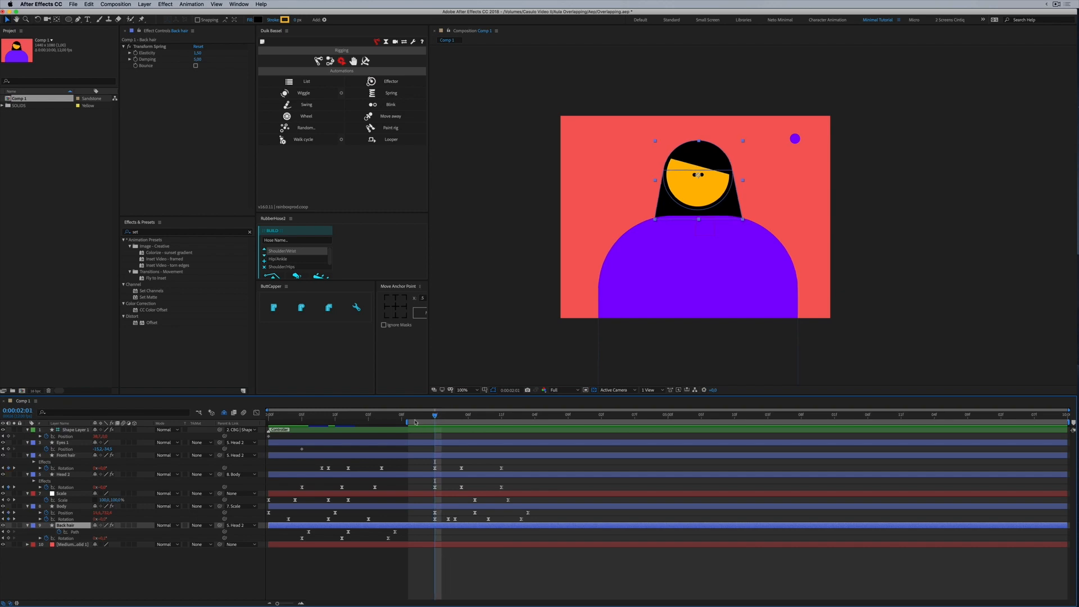
{"action": "left_click", "coordinate": [9, 538]}
{"action": "left_click_drag", "start_coordinate": [439, 417], "coordinate": [455, 418]}
{"action": "left_click", "coordinate": [104, 539]}
{"action": "key", "text": "Up"}
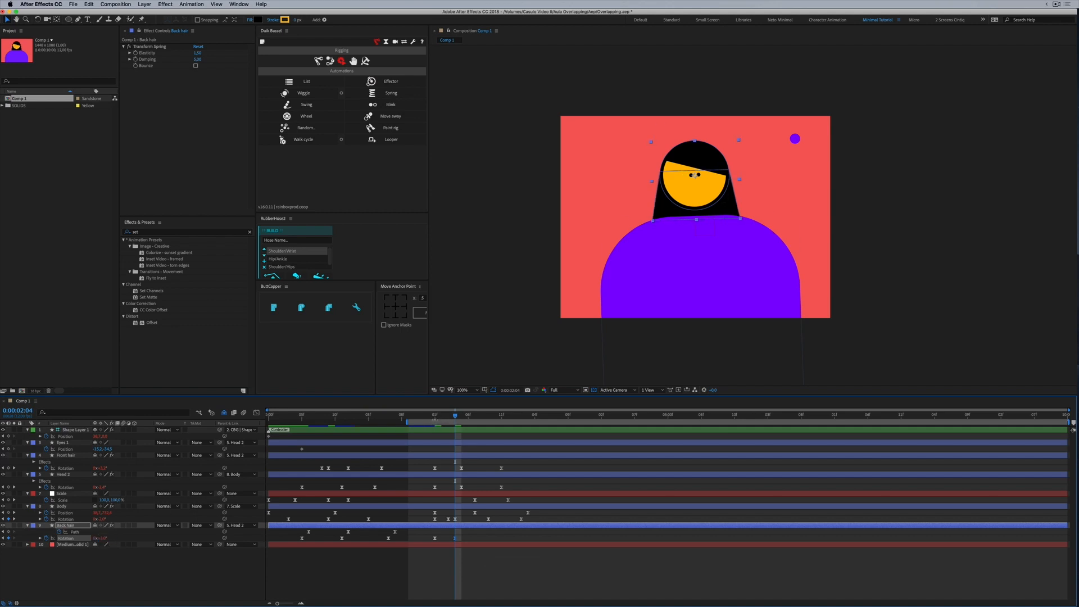
Swing the Back hair counterclockwise with Rotation keyframes at 0:00:02:10 and 0:00:03:00, and preview the exit
{"action": "left_click_drag", "start_coordinate": [450, 417], "coordinate": [495, 424]}
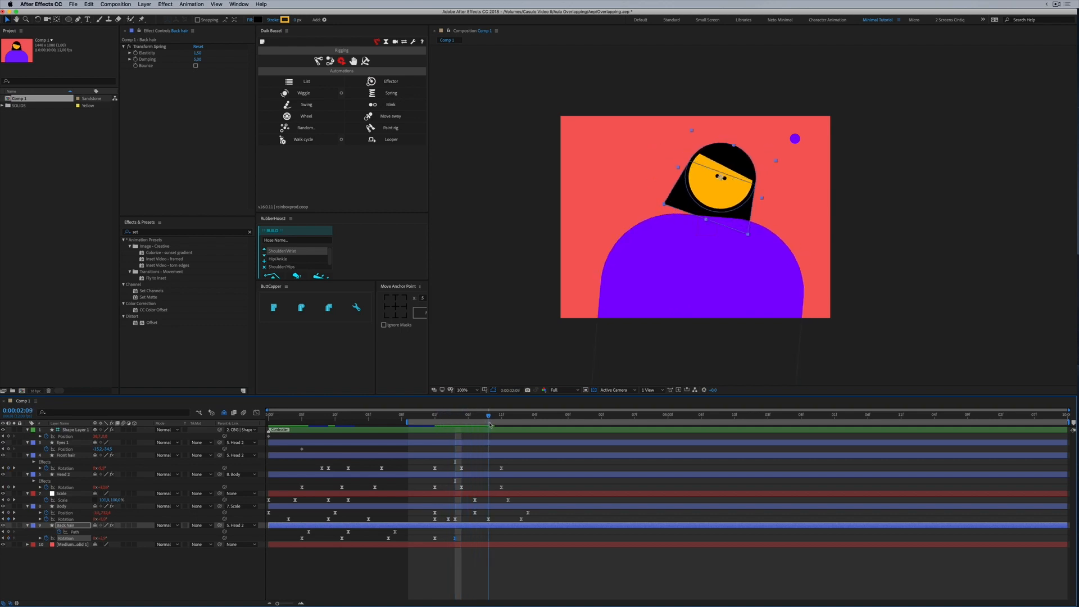
{"action": "left_click_drag", "start_coordinate": [102, 538], "coordinate": [94, 538]}
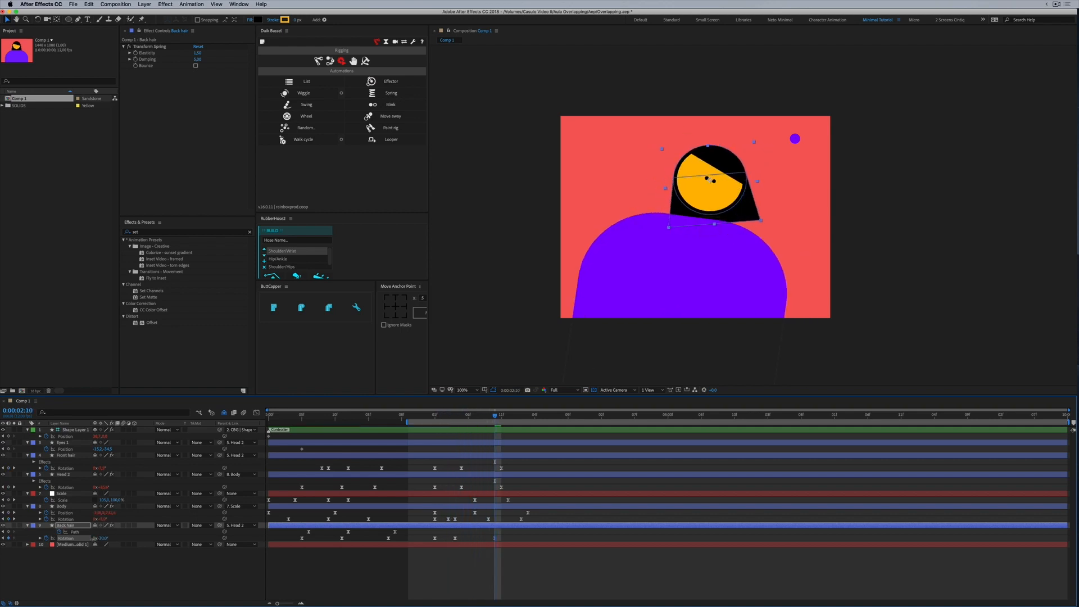
{"action": "left_click_drag", "start_coordinate": [436, 419], "coordinate": [508, 417]}
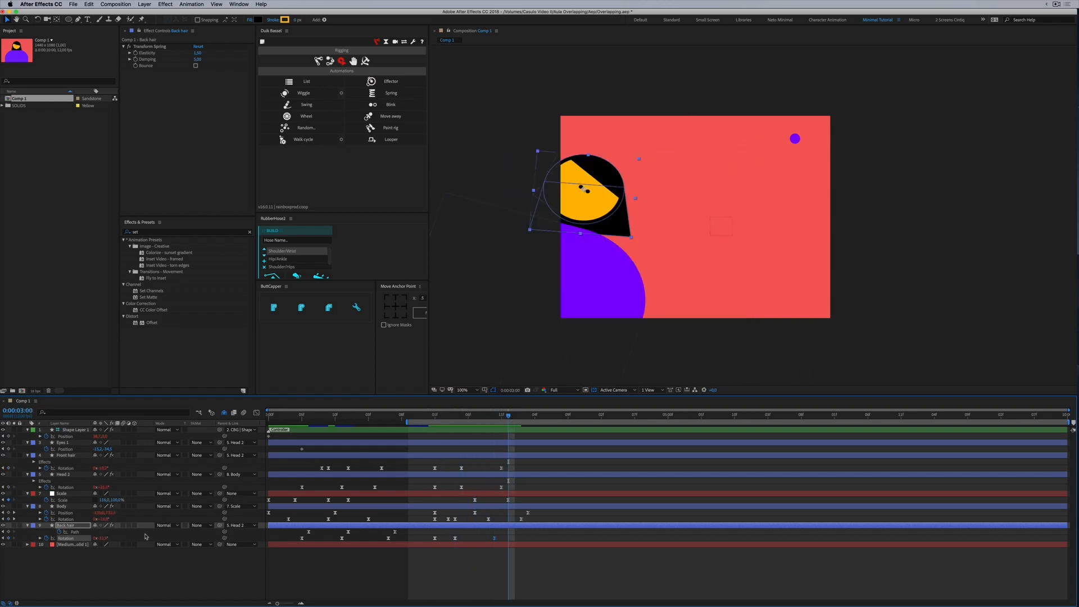
{"action": "left_click_drag", "start_coordinate": [105, 540], "coordinate": [87, 543]}
{"action": "left_click_drag", "start_coordinate": [477, 418], "coordinate": [528, 417]}
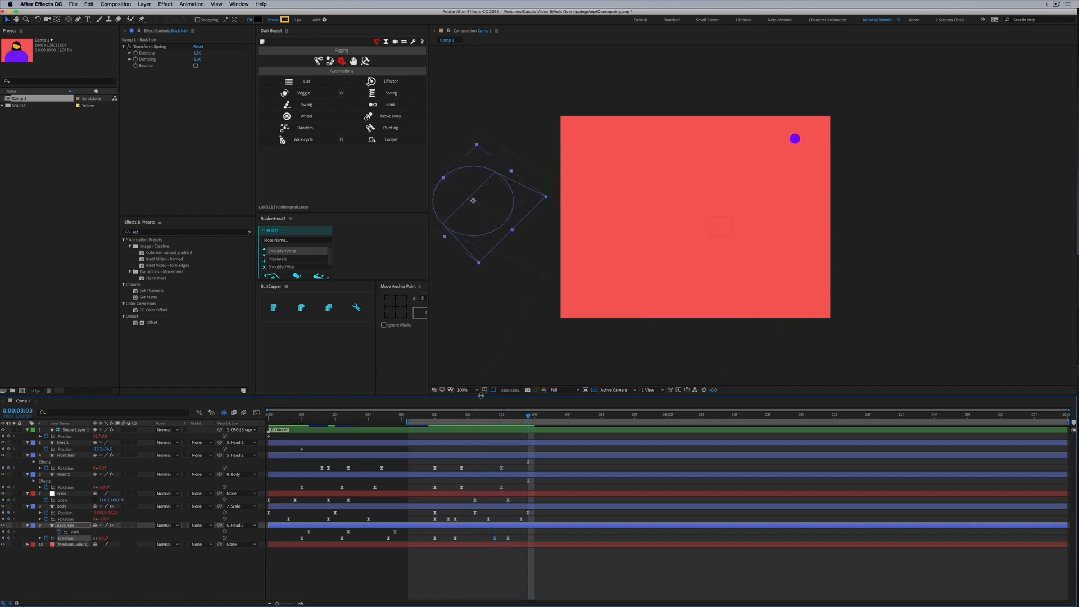
{"action": "key", "text": "space"}
{"action": "key", "text": "space"}
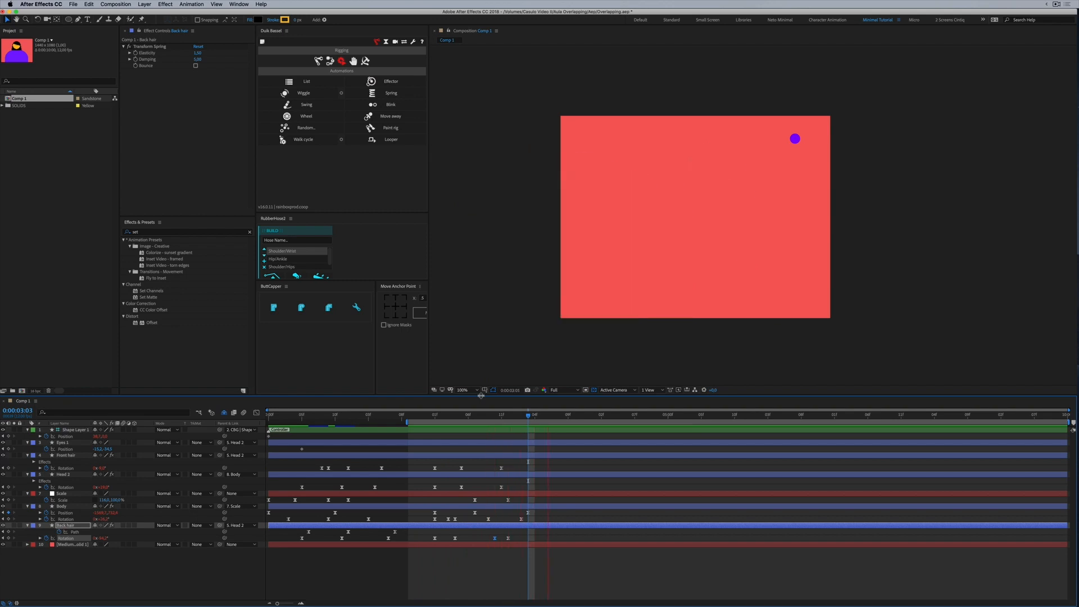
{"action": "key", "text": "space"}
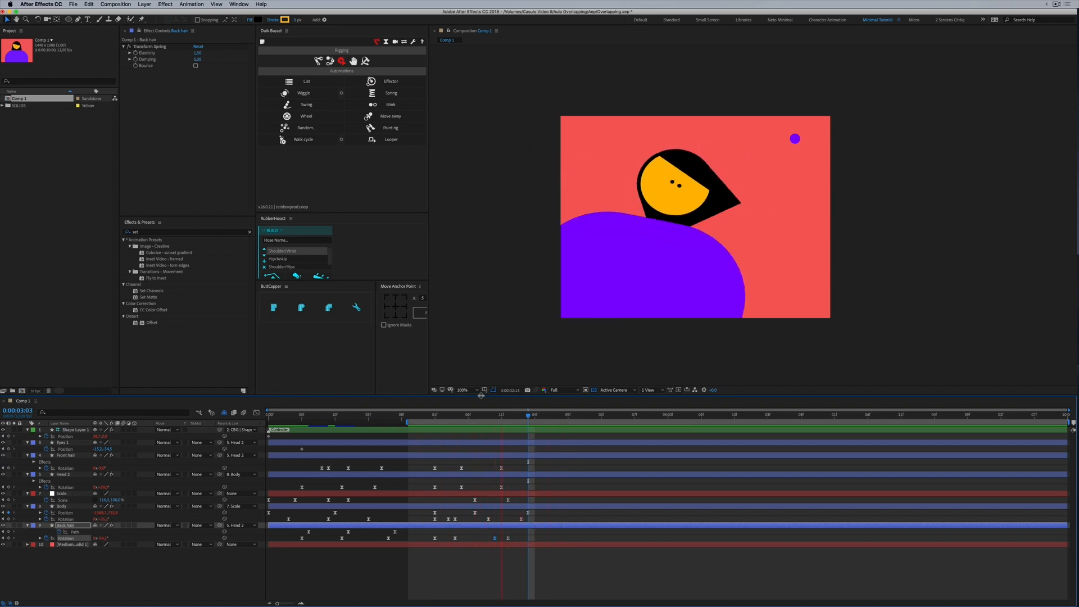
{"action": "key", "text": "space"}
Move the Back hair's 0:00:02:04 Rotation keyframe to 0:00:02:05
{"action": "left_click_drag", "start_coordinate": [476, 416], "coordinate": [371, 427]}
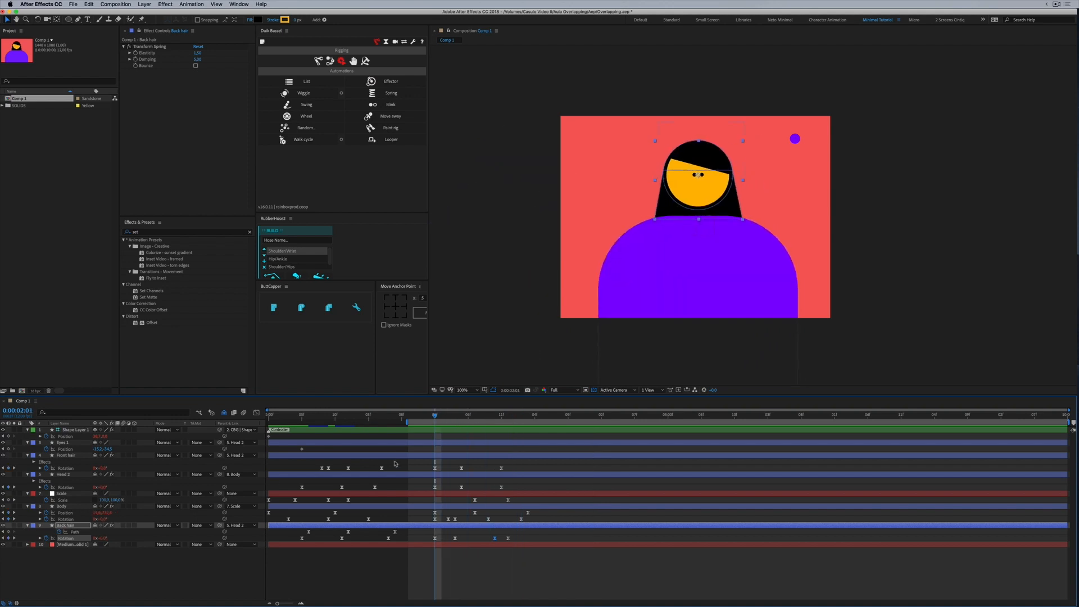
{"action": "left_click_drag", "start_coordinate": [442, 418], "coordinate": [462, 420]}
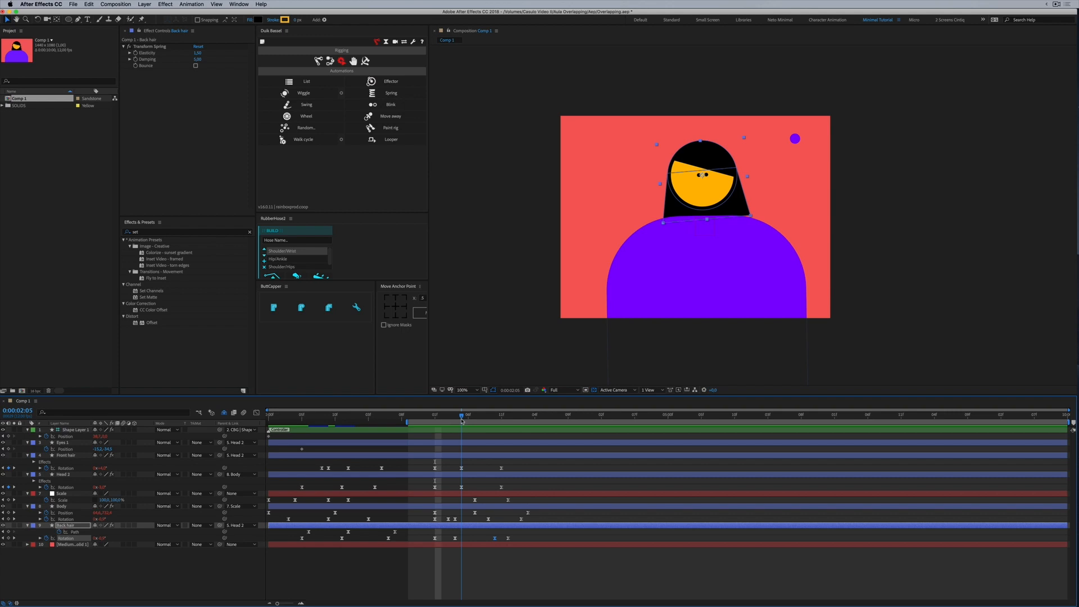
{"action": "left_click_drag", "start_coordinate": [462, 538], "coordinate": [467, 538]}
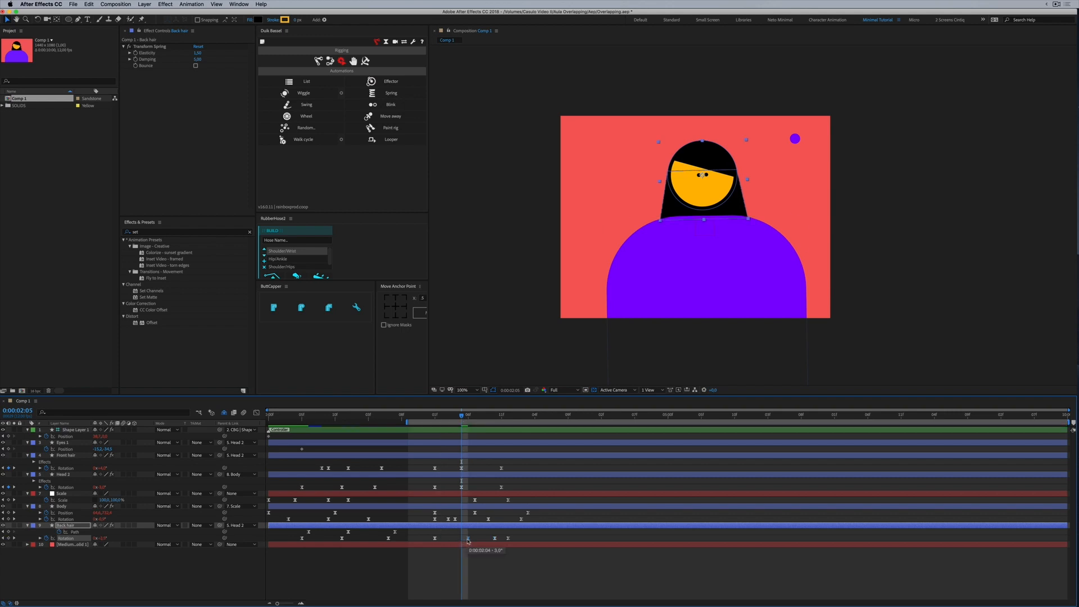
{"action": "mouse_move", "coordinate": [464, 419]}
{"action": "left_mouse_down"}
{"action": "mouse_move", "coordinate": [484, 425]}
{"action": "mouse_move", "coordinate": [446, 428]}
{"action": "mouse_move", "coordinate": [463, 429]}
{"action": "left_mouse_up"}
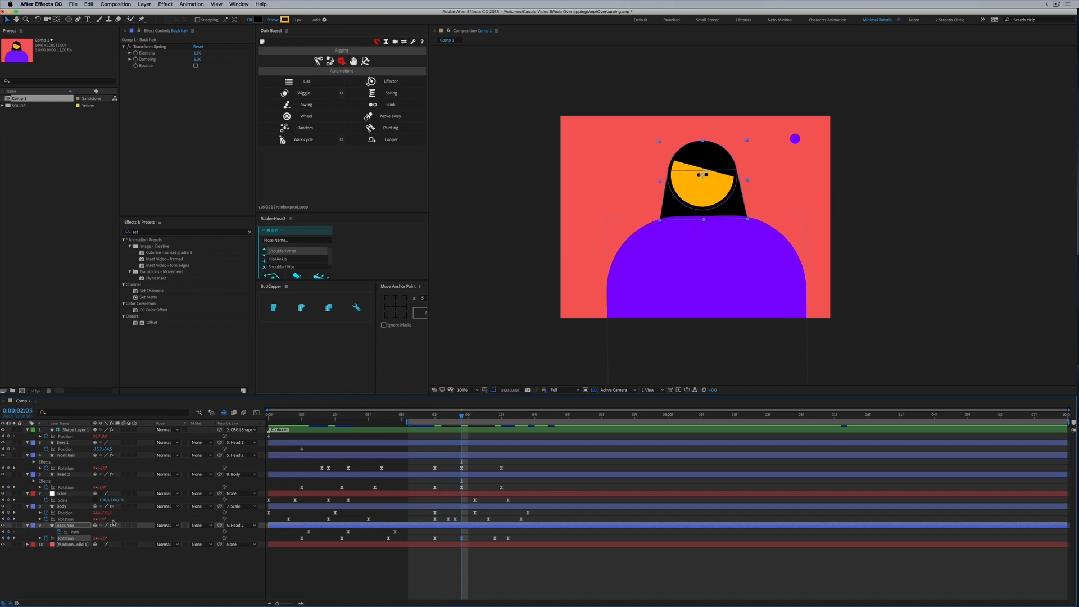
Increase the Back hair's clockwise rotation at the 0:00:02:05 keyframe, checking the motion around it
{"action": "left_click", "coordinate": [103, 538]}
{"action": "key", "text": "Up"}
{"action": "left_click_drag", "start_coordinate": [423, 419], "coordinate": [462, 423]}
{"action": "left_click", "coordinate": [102, 537]}
{"action": "key", "text": "Up"}
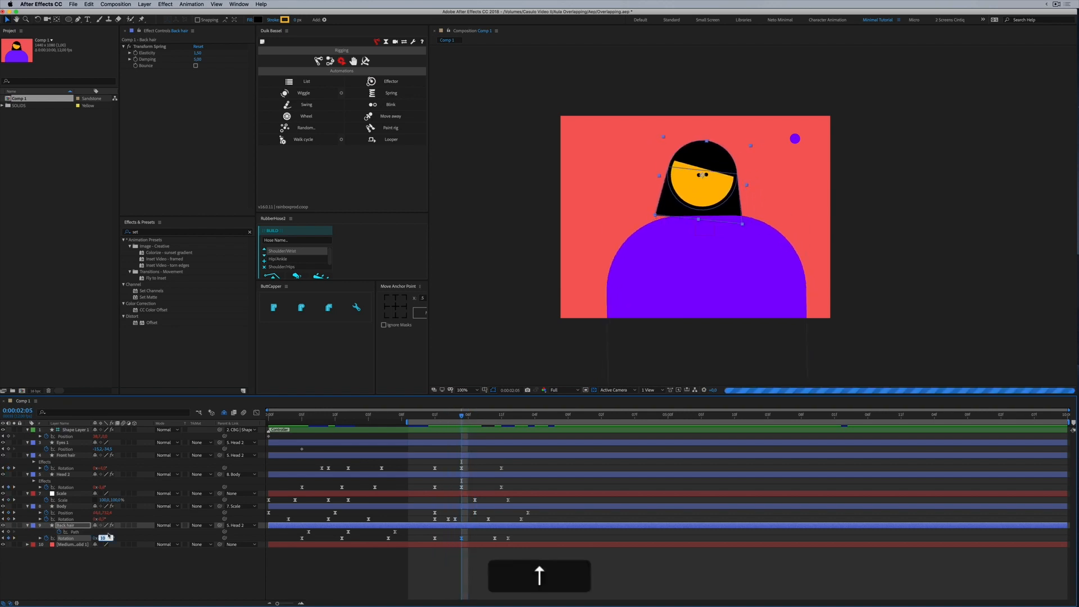
Delay the Back hair's 0:00:02:05 Rotation keyframe to 0:00:02:06 and play back the exit
{"action": "left_click_drag", "start_coordinate": [430, 421], "coordinate": [468, 421]}
{"action": "left_click", "coordinate": [463, 544]}
{"action": "left_click", "coordinate": [462, 539]}
{"action": "left_click", "coordinate": [463, 543]}
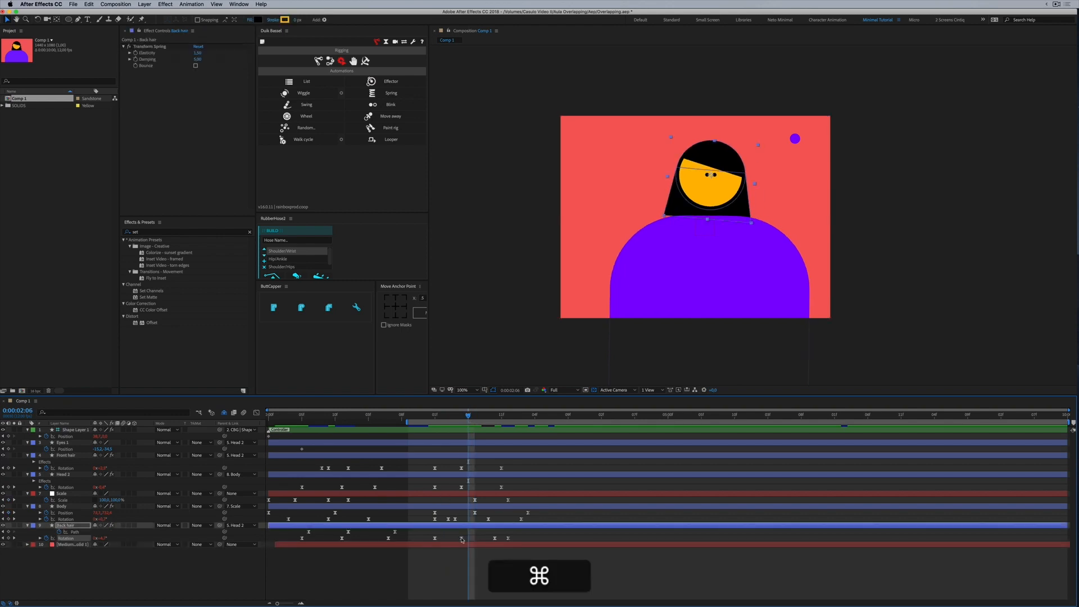
{"action": "left_click_drag", "start_coordinate": [461, 538], "coordinate": [465, 539]}
{"action": "key", "text": "space"}
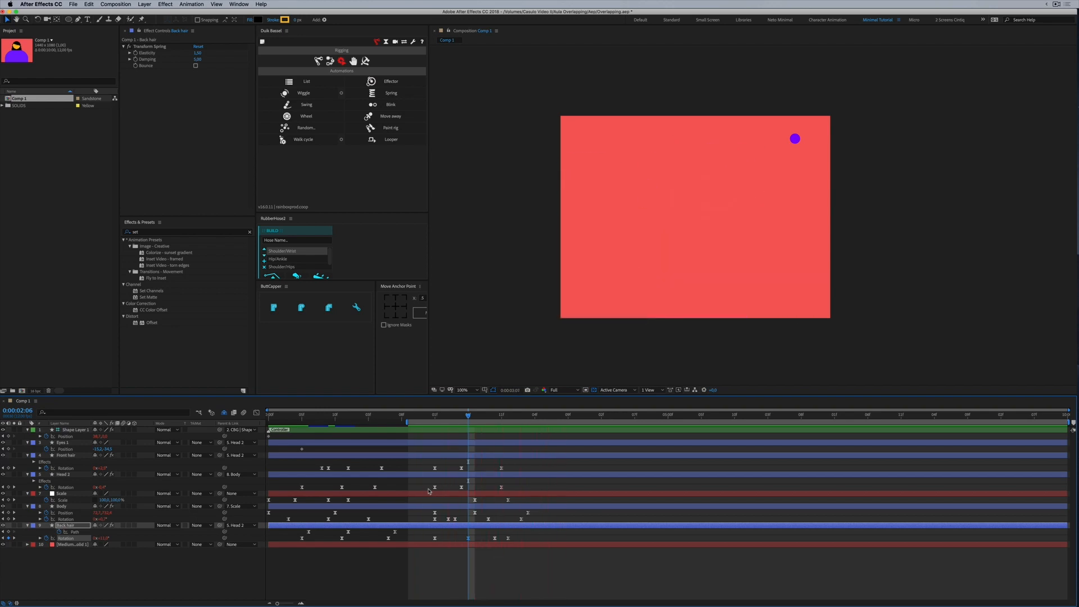
Add a Path keyframe to the Back hair and place it at 0:00:02:08
{"action": "left_click_drag", "start_coordinate": [437, 416], "coordinate": [440, 418]}
{"action": "left_click", "coordinate": [8, 532]}
{"action": "left_click_drag", "start_coordinate": [442, 416], "coordinate": [489, 423]}
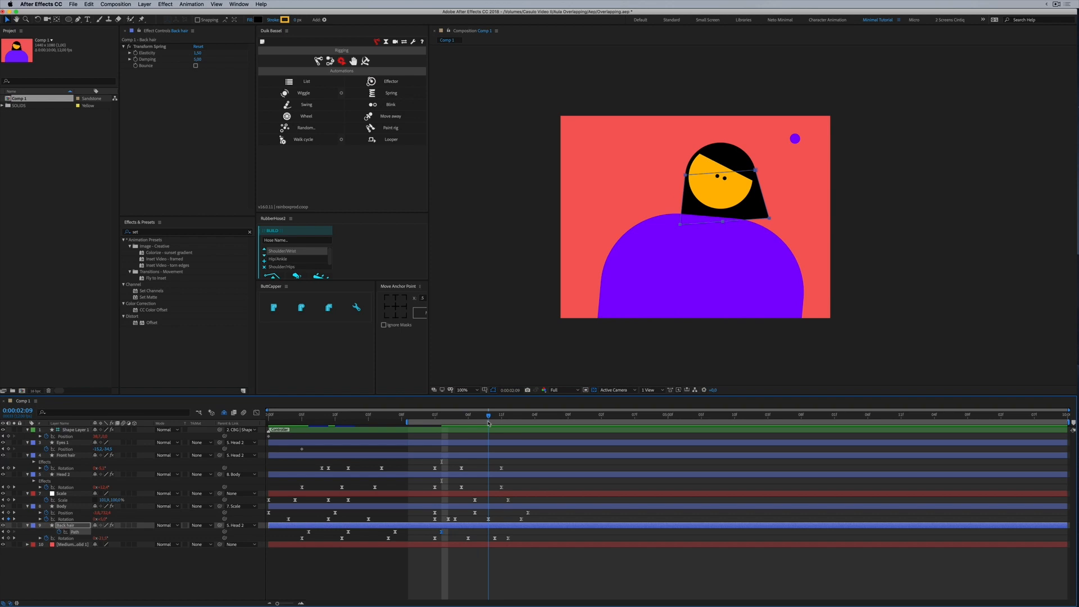
{"action": "left_click_drag", "start_coordinate": [448, 531], "coordinate": [481, 532]}
Add a Back hair Path keyframe at 0:00:03:00 with the hair tip pulled outward and the lower edge curved
{"action": "left_click_drag", "start_coordinate": [494, 421], "coordinate": [508, 422]}
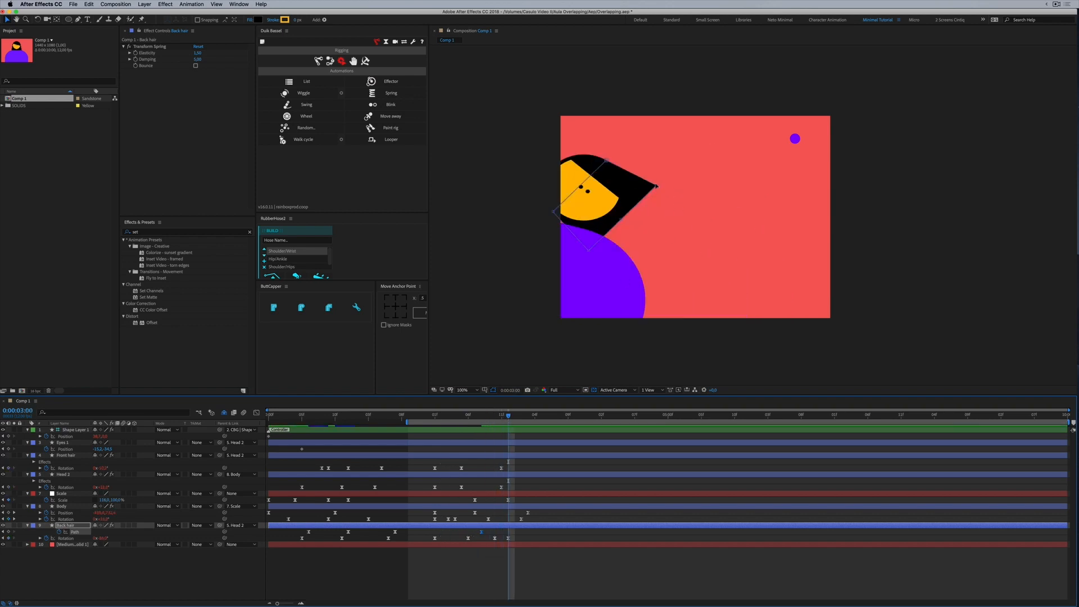
{"action": "left_click_drag", "start_coordinate": [656, 184], "coordinate": [677, 186]}
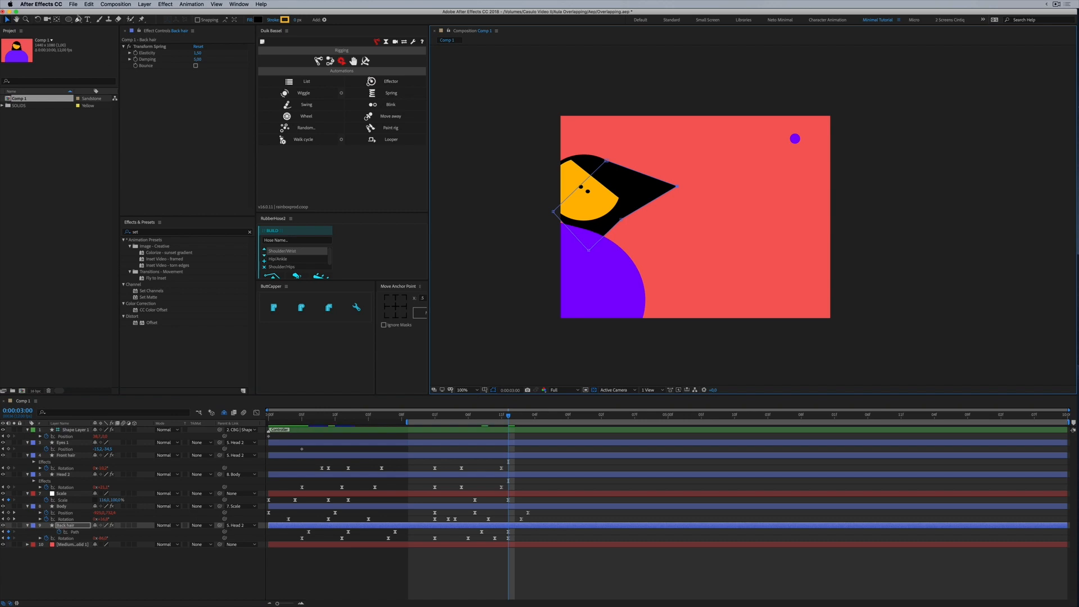
{"action": "left_click", "coordinate": [79, 19]}
{"action": "mouse_move", "coordinate": [621, 220]}
{"action": "left_mouse_down"}
{"action": "mouse_move", "coordinate": [639, 214]}
{"action": "mouse_move", "coordinate": [600, 225]}
{"action": "left_mouse_up"}
{"action": "left_click_drag", "start_coordinate": [621, 220], "coordinate": [632, 224]}
{"action": "mouse_move", "coordinate": [508, 417]}
{"action": "left_mouse_down"}
{"action": "mouse_move", "coordinate": [529, 418]}
{"action": "mouse_move", "coordinate": [508, 418]}
{"action": "left_mouse_up"}
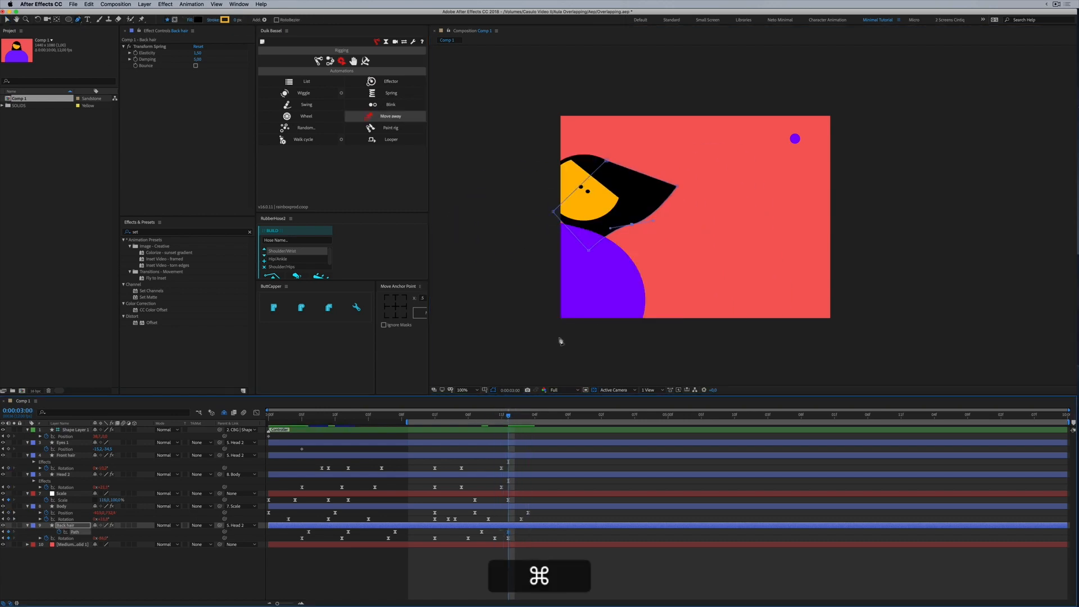
Push the Body farther left at its 0:00:03:03 Position keyframe to take the hair tip out of frame, and preview the exit
{"action": "left_click_drag", "start_coordinate": [508, 417], "coordinate": [528, 419]}
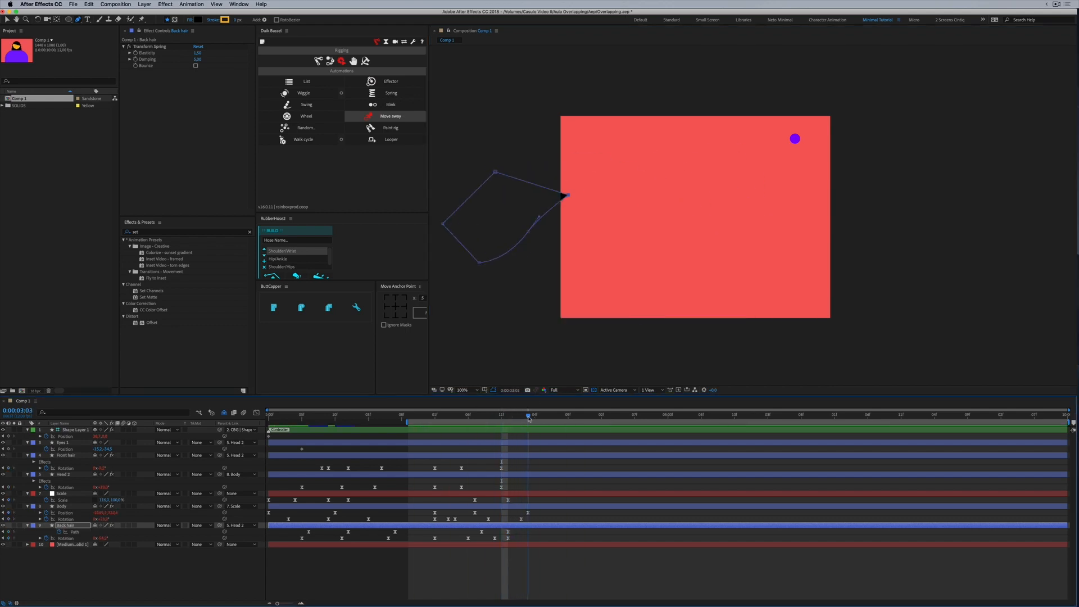
{"action": "left_click", "coordinate": [528, 512]}
{"action": "key", "text": "shift+Left"}
{"action": "key", "text": "shift+Left"}
{"action": "key", "text": "shift+Left"}
{"action": "key", "text": "shift+Left"}
{"action": "key", "text": "shift+Left"}
{"action": "key", "text": "Caps_Lock"}
{"action": "key", "text": "shift+Left"}
{"action": "key", "text": "shift+Left"}
{"action": "key", "text": "shift+space"}
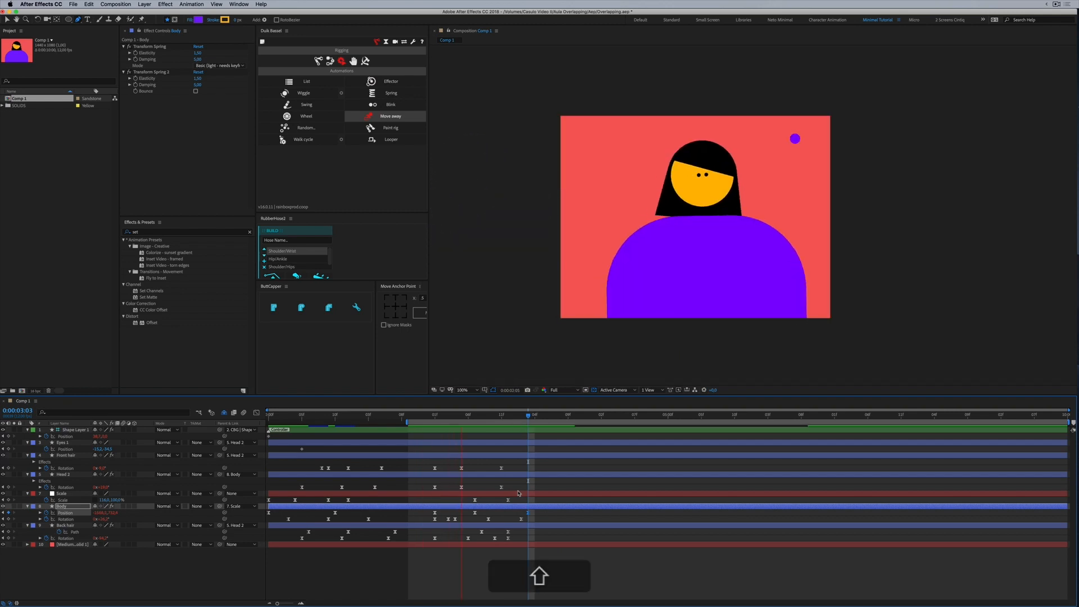
{"action": "key", "text": "space"}
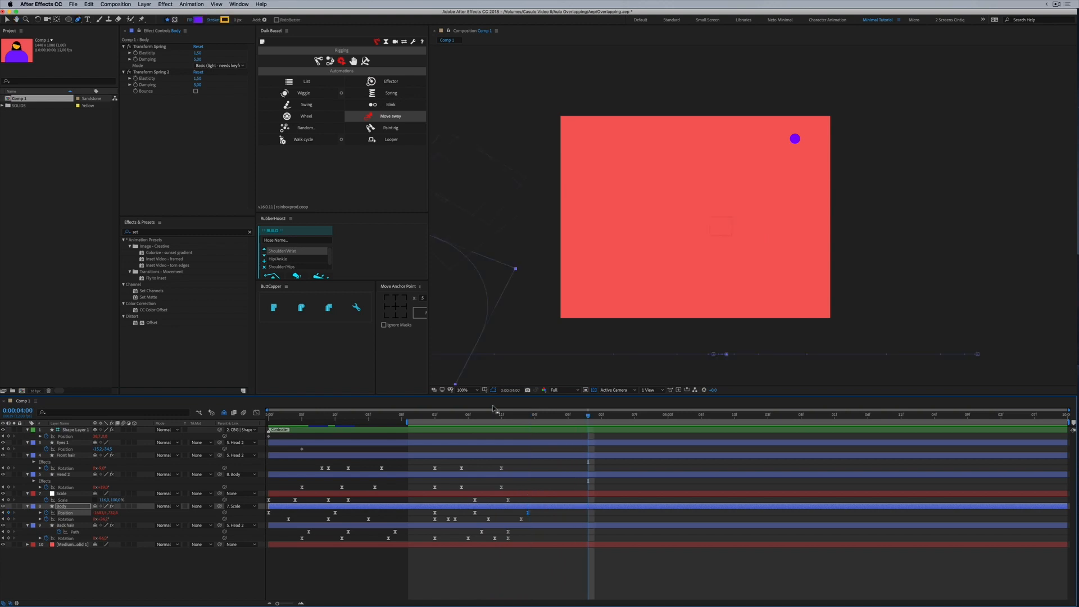
Reshape the Back hair's Path at 0:00:03:00 by raising its tip, shifting its upper corner and rounding the lower edge, then preview it
{"action": "left_click_drag", "start_coordinate": [488, 418], "coordinate": [509, 422]}
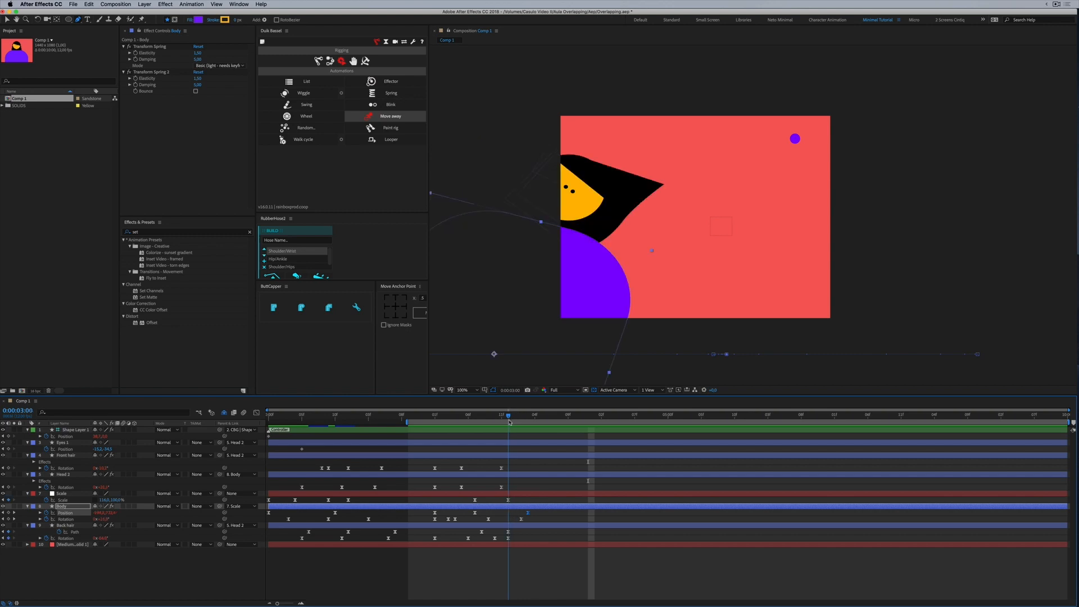
{"action": "left_click", "coordinate": [507, 532]}
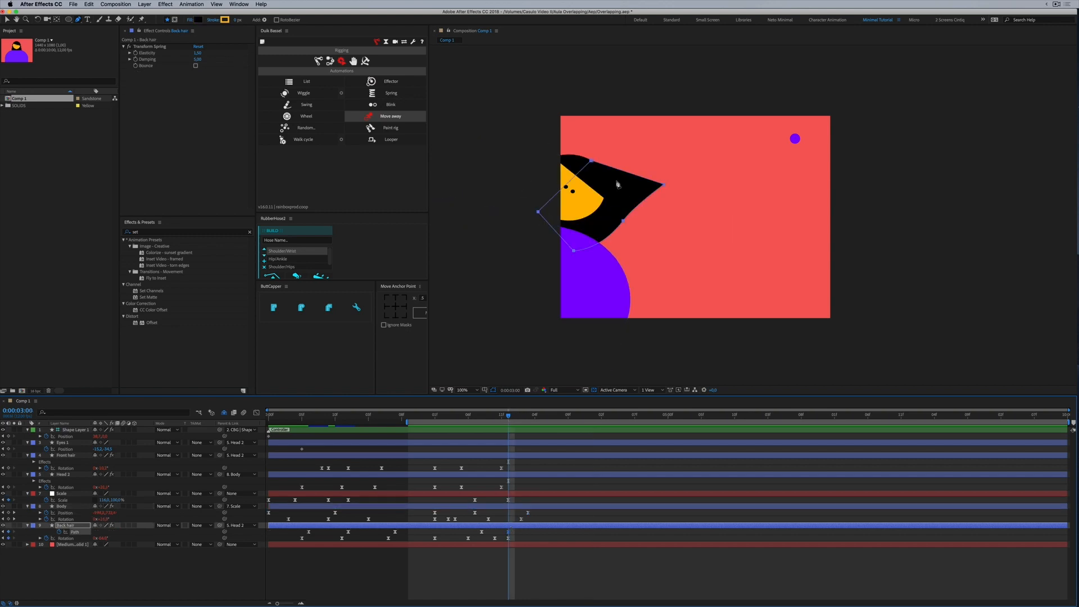
{"action": "left_click_drag", "start_coordinate": [592, 160], "coordinate": [583, 158]}
{"action": "key", "text": "super+z"}
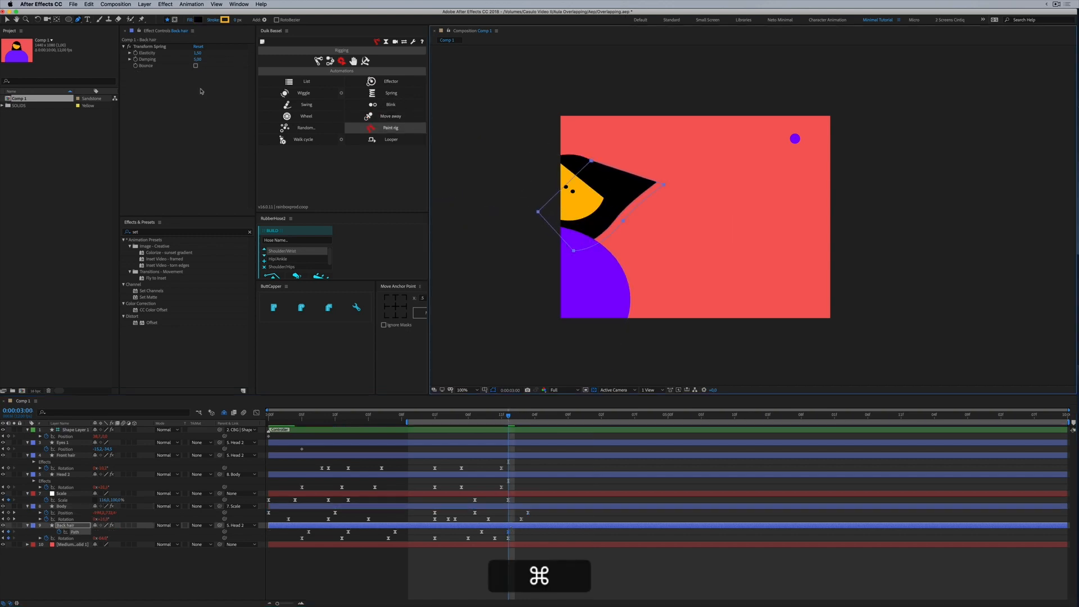
{"action": "left_click", "coordinate": [623, 221]}
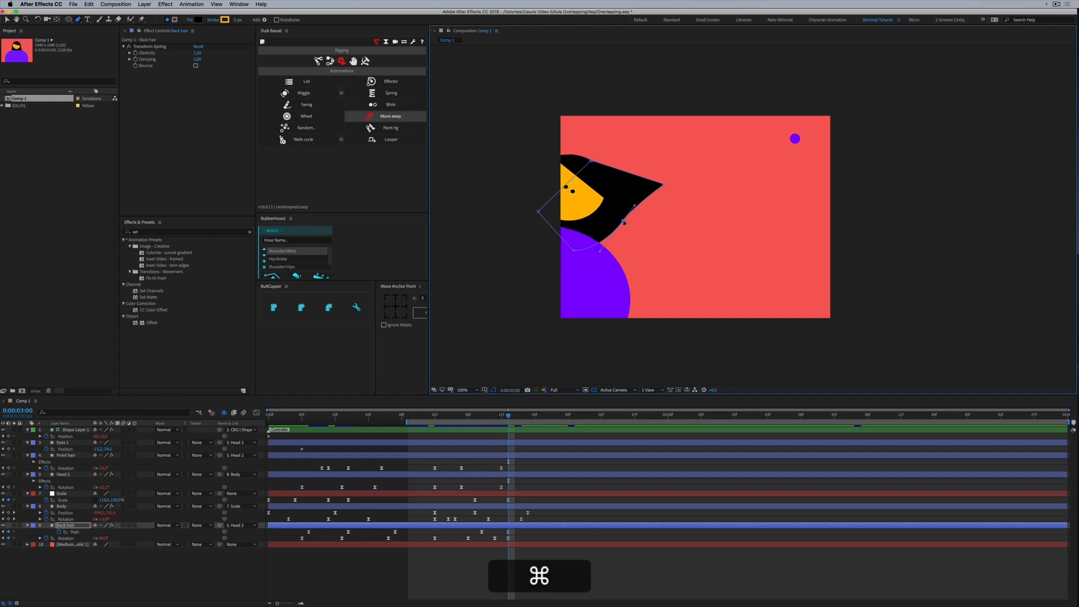
{"action": "left_click_drag", "start_coordinate": [590, 161], "coordinate": [580, 157]}
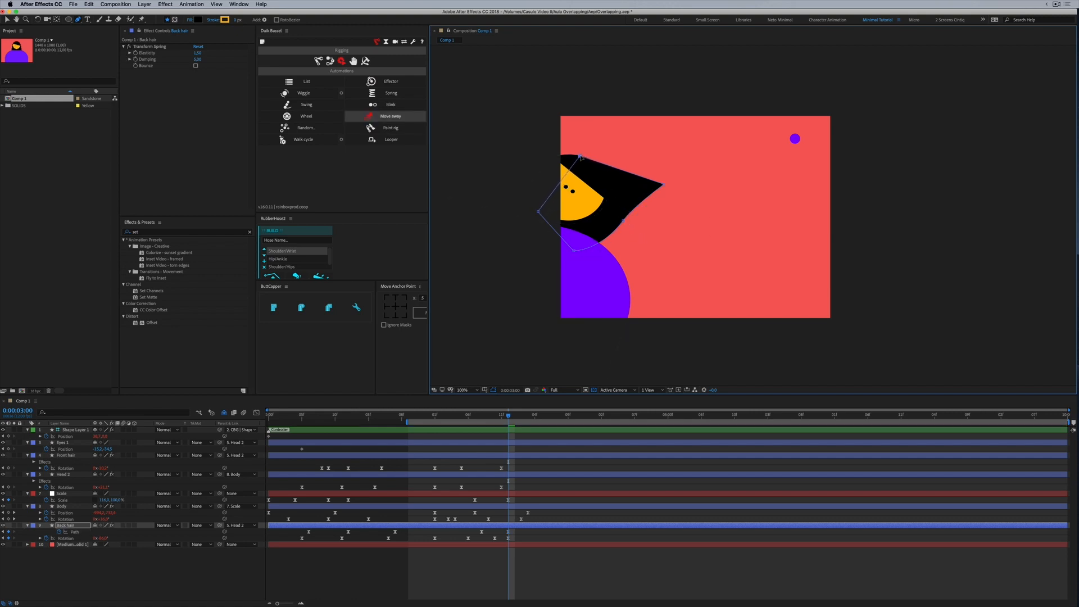
{"action": "left_click_drag", "start_coordinate": [663, 187], "coordinate": [668, 170]}
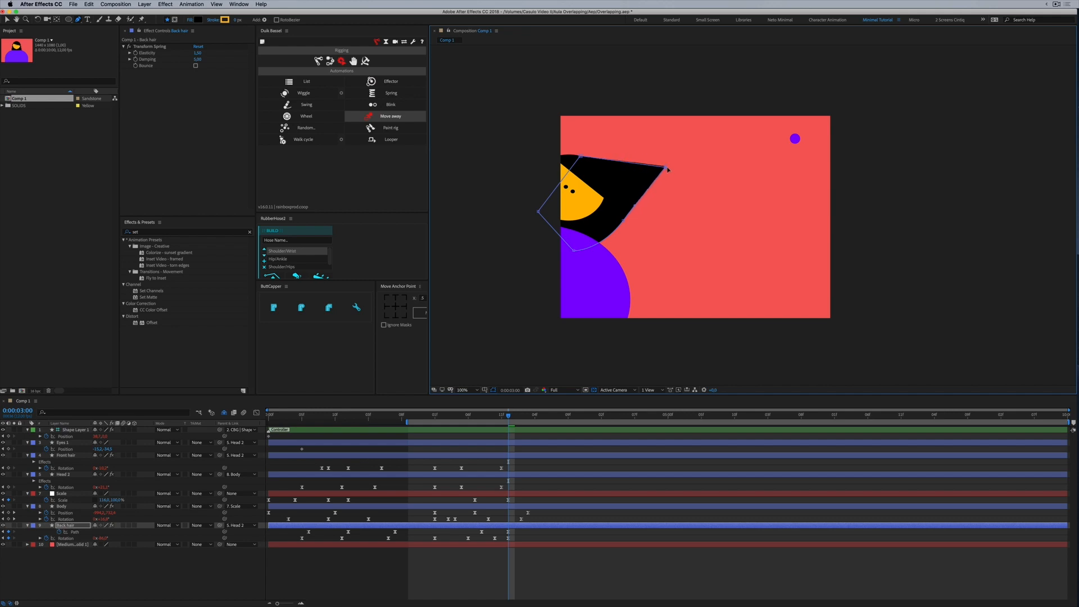
{"action": "left_click_drag", "start_coordinate": [631, 229], "coordinate": [639, 230]}
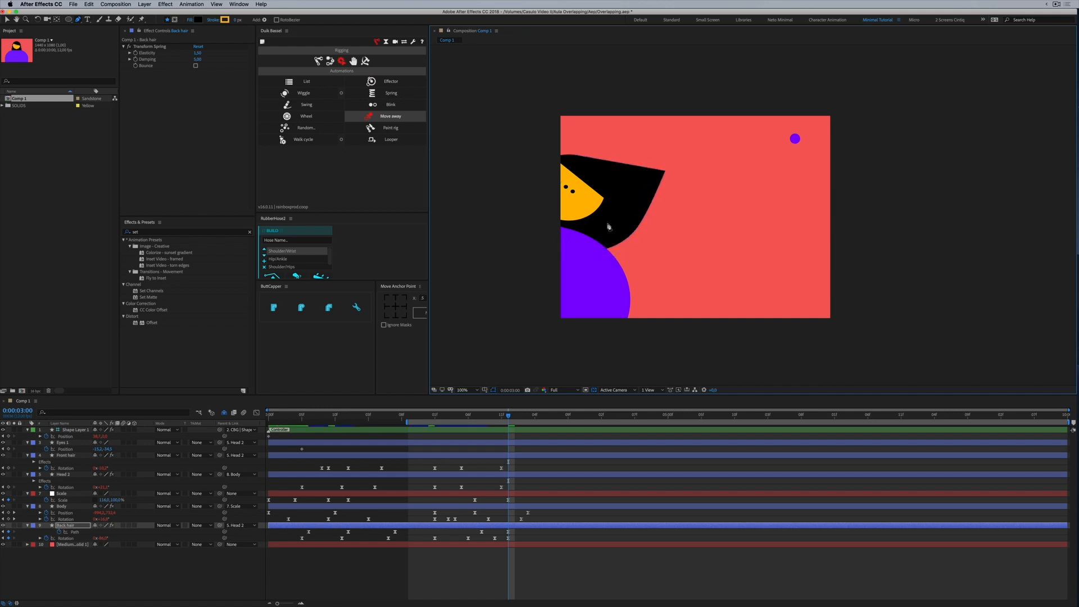
{"action": "key", "text": "space"}
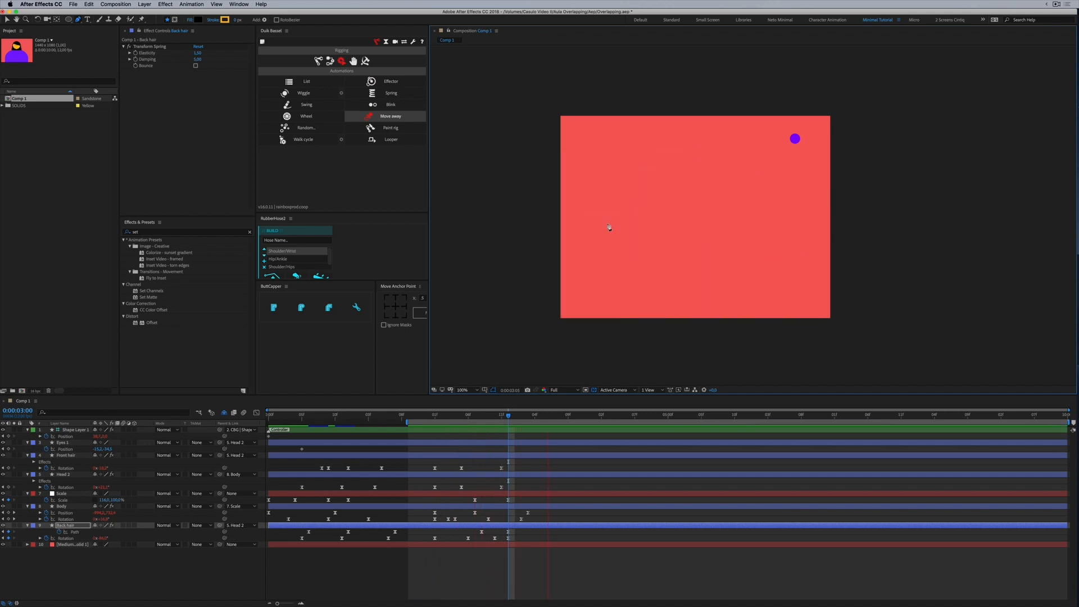
{"action": "key", "text": "space"}
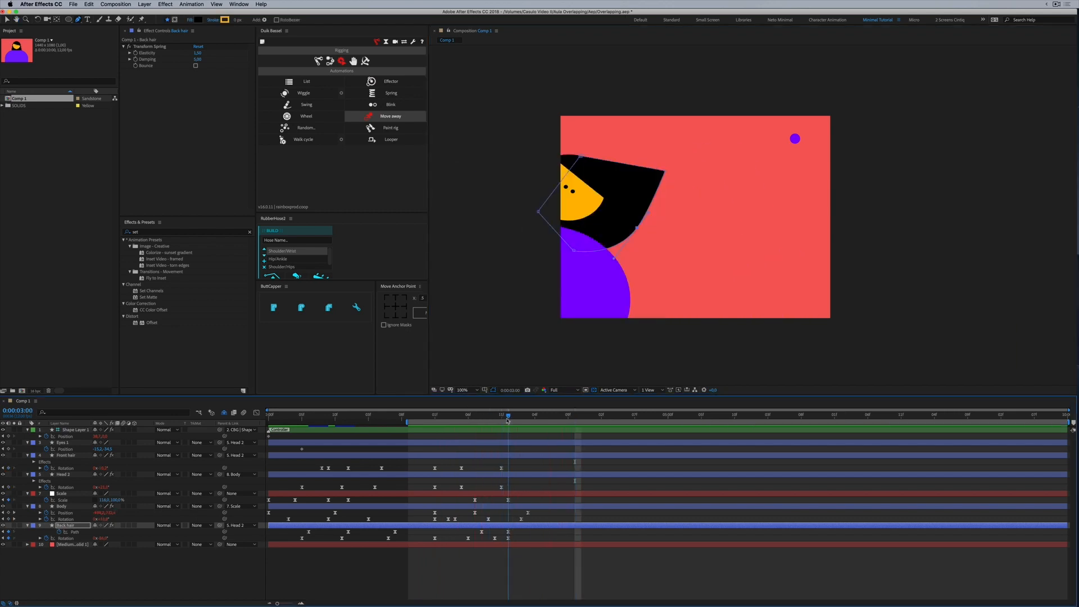
Add a Back hair Path keyframe at 0:00:03:01 by adjusting the hair tip, and play back the exit
{"action": "left_click_drag", "start_coordinate": [511, 421], "coordinate": [515, 418]}
{"action": "left_click_drag", "start_coordinate": [569, 159], "coordinate": [568, 167]}
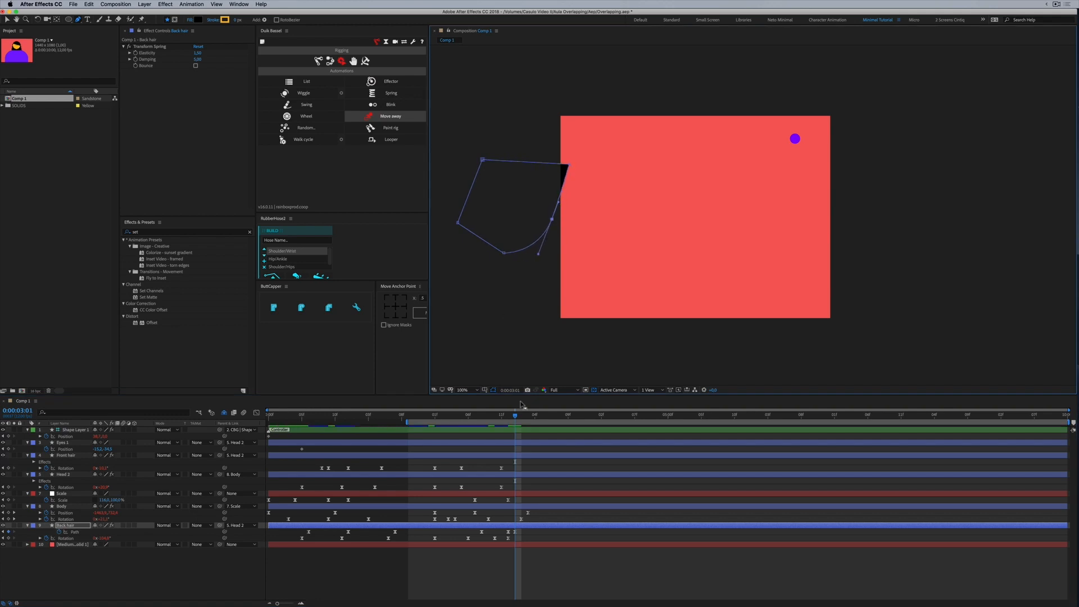
{"action": "key", "text": "space"}
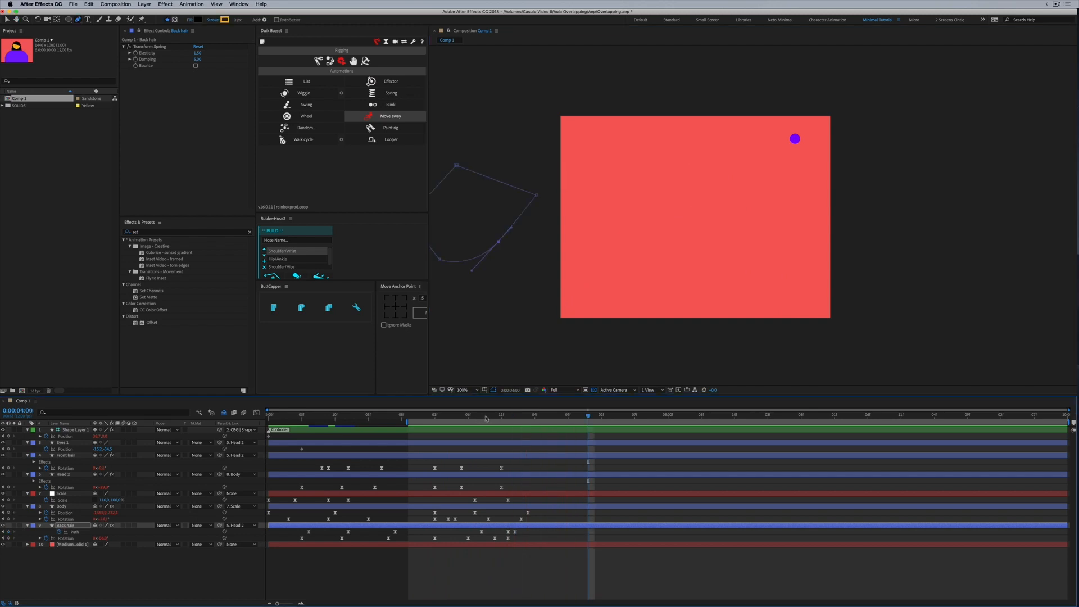
Set the work area from the composition's start to 0:00:03:10 and play back the whole animation
{"action": "left_click", "coordinate": [462, 418]}
{"action": "left_click_drag", "start_coordinate": [469, 420], "coordinate": [575, 421]}
{"action": "double_click", "coordinate": [439, 422]}
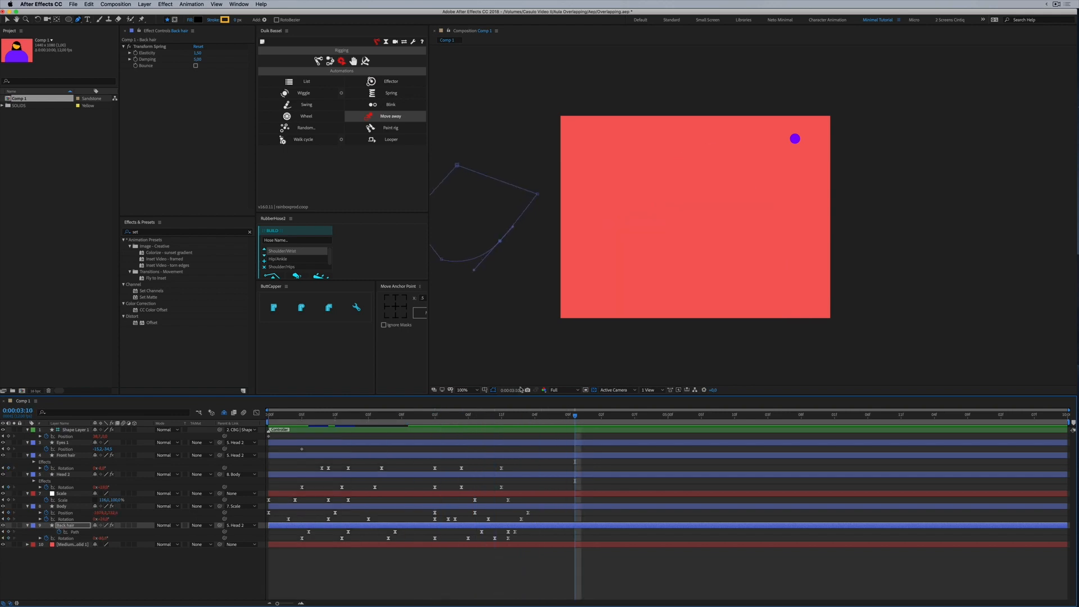
{"action": "key", "text": "space"}
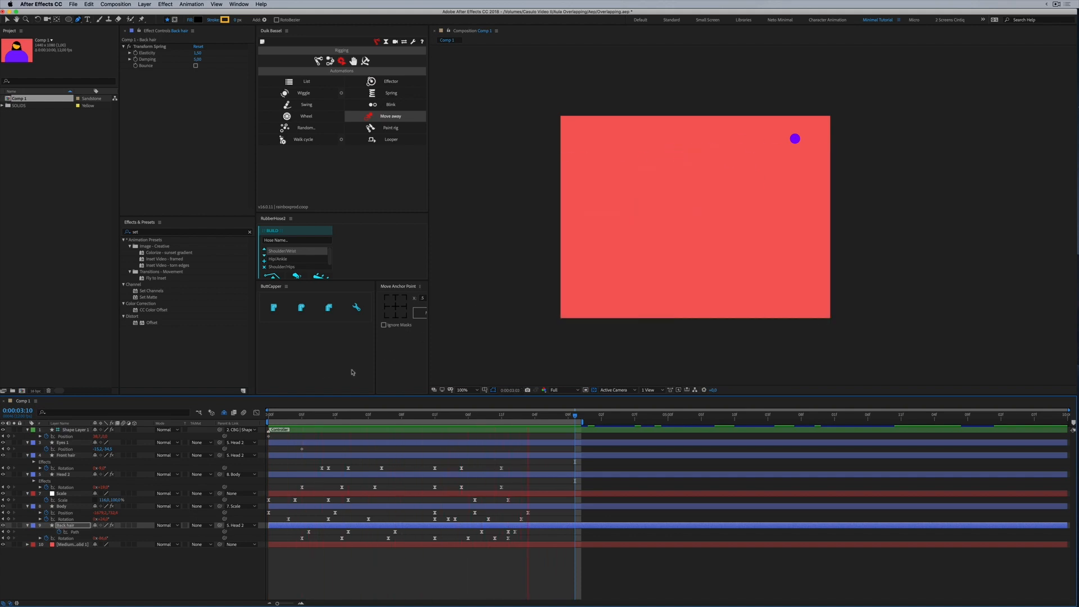
Smooth the Back hair's bottom edge into a curve at its 0:00:01:00 Path keyframe
{"action": "left_click", "coordinate": [308, 416]}
{"action": "left_click_drag", "start_coordinate": [313, 424], "coordinate": [324, 426]}
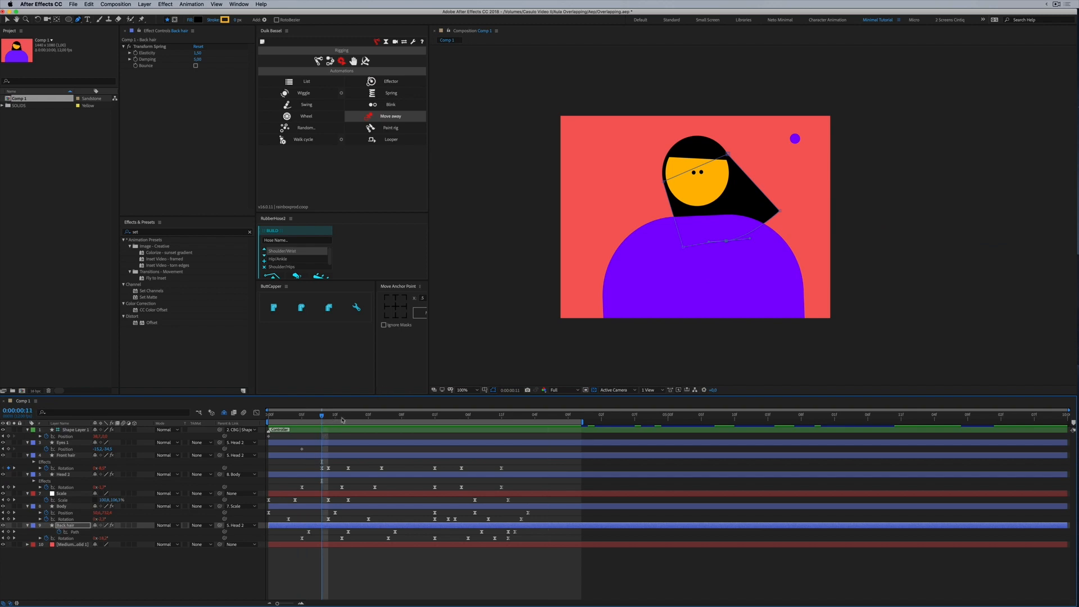
{"action": "left_click", "coordinate": [348, 418], "text": "shift"}
{"action": "key", "text": "super+z"}
{"action": "left_click", "coordinate": [349, 532]}
{"action": "left_click", "coordinate": [610, 192], "text": "super"}
{"action": "left_click_drag", "start_coordinate": [607, 215], "coordinate": [655, 221]}
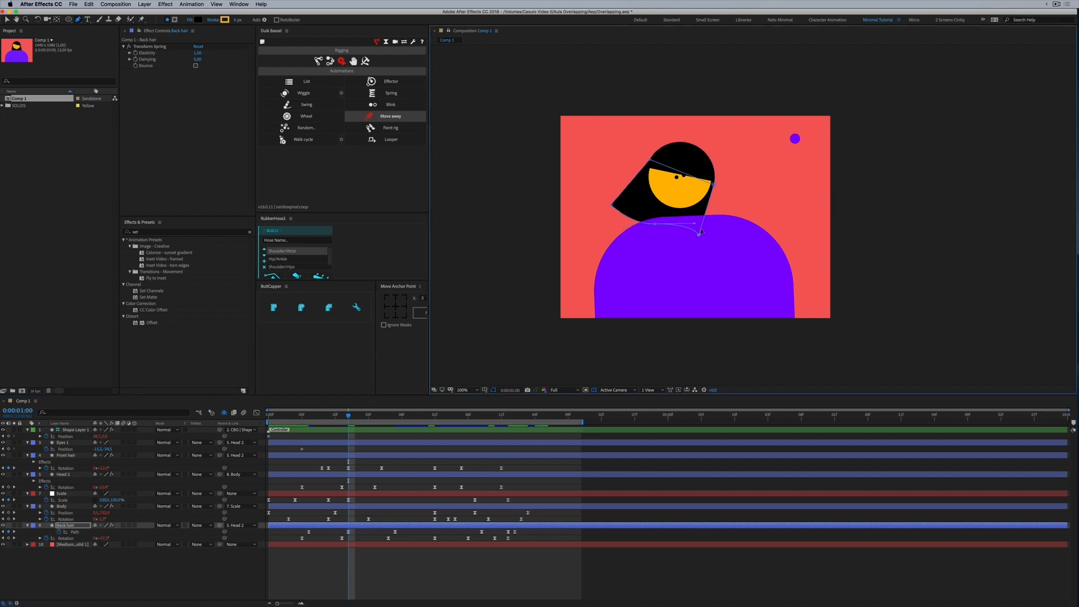
{"action": "left_click_drag", "start_coordinate": [655, 225], "coordinate": [655, 228]}
Pull the Back hair's tip inward in the Path keyframes at 0:00:03:00 and 0:00:03:01, flattening the 0:00:03:00 curve, and preview the animation
{"action": "left_click_drag", "start_coordinate": [364, 414], "coordinate": [508, 407]}
{"action": "left_click_drag", "start_coordinate": [639, 229], "coordinate": [621, 225]}
{"action": "left_click_drag", "start_coordinate": [665, 175], "coordinate": [650, 173]}
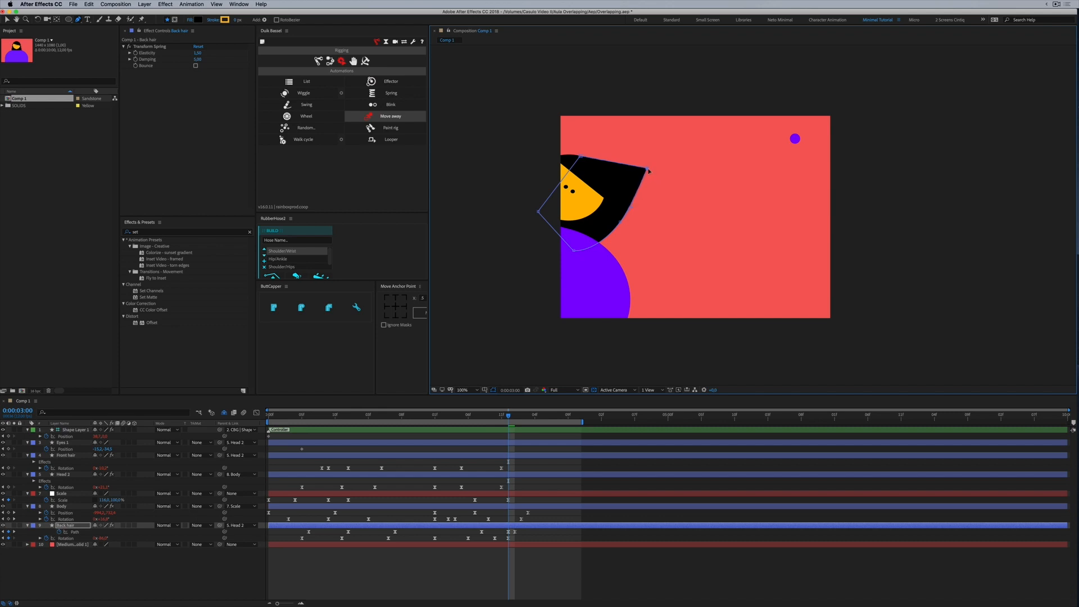
{"action": "key", "text": "Page_Down"}
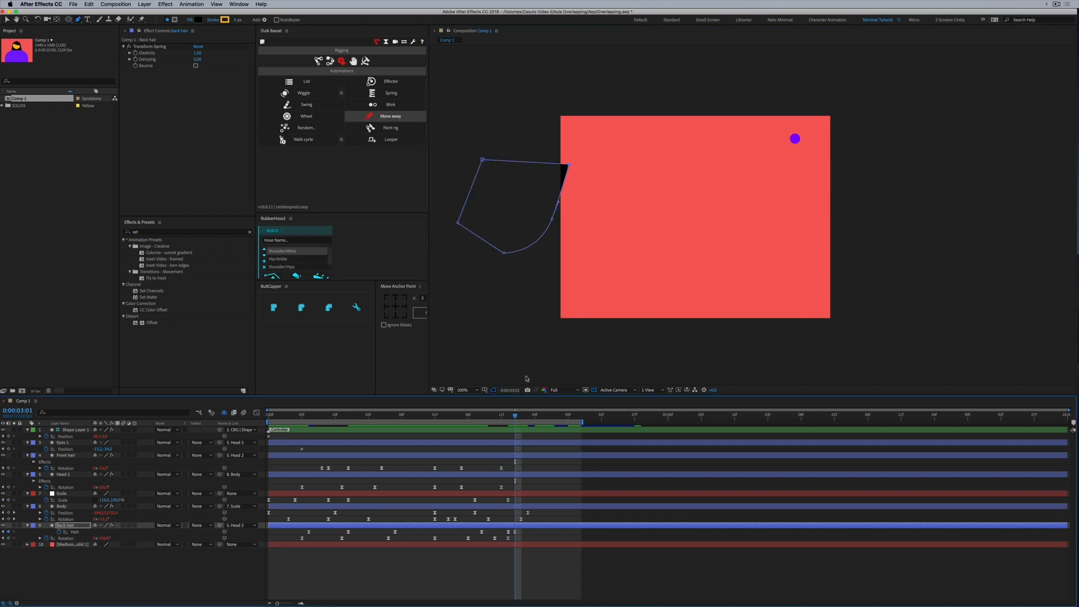
{"action": "left_click_drag", "start_coordinate": [571, 165], "coordinate": [547, 163]}
{"action": "key", "text": "space"}
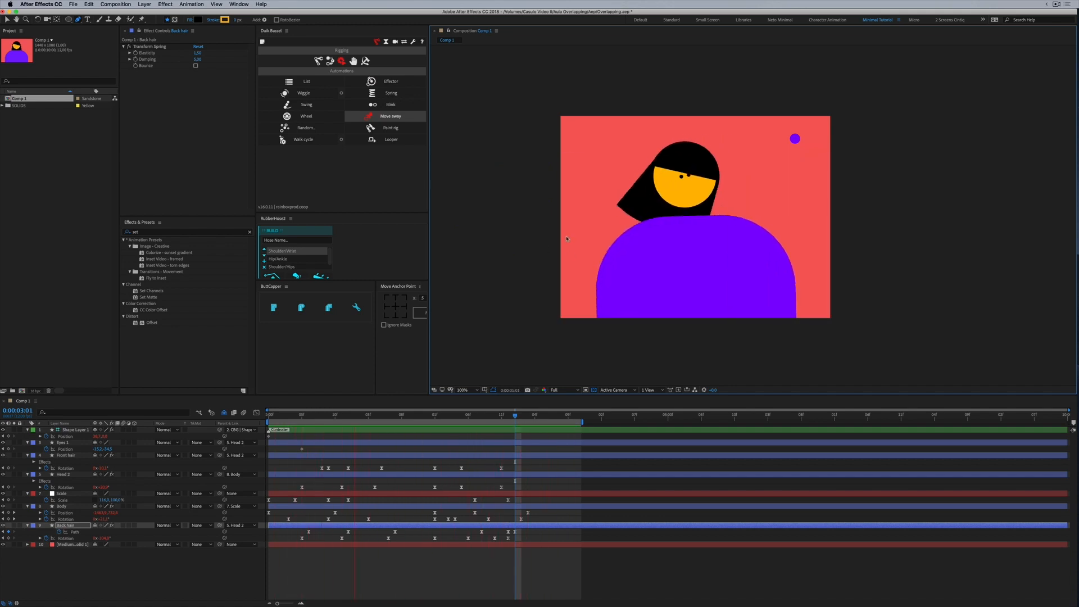
Keyframe the Position of the eye controller, Shape Layer 1, for squeezed-shut eyes at 0:00:00:09 and open eyes at 0:00:01:04
{"action": "left_click", "coordinate": [25, 438]}
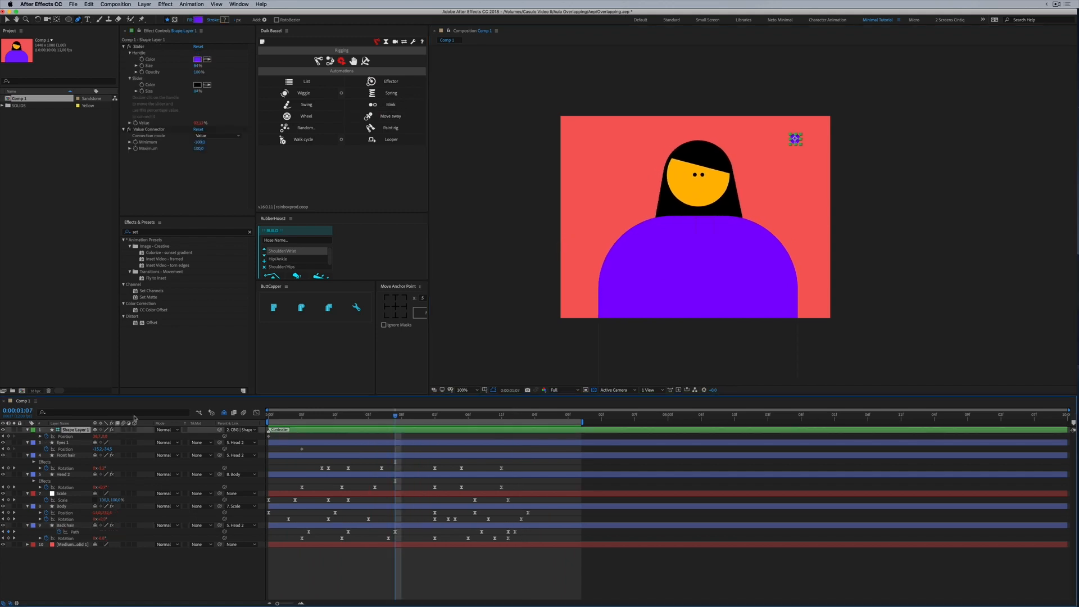
{"action": "key", "text": "space"}
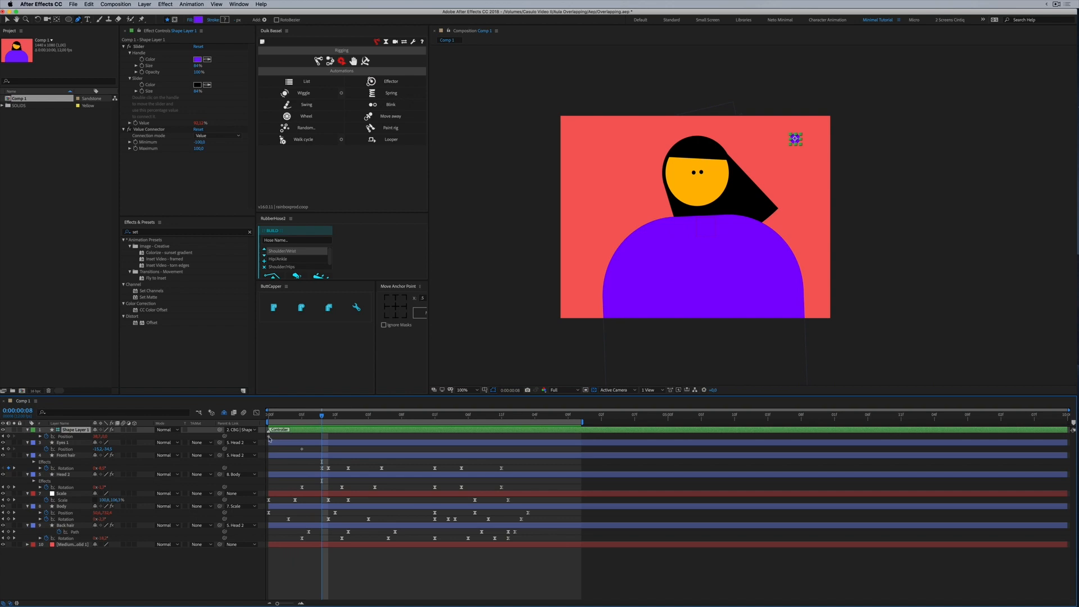
{"action": "left_click_drag", "start_coordinate": [96, 439], "coordinate": [109, 438]}
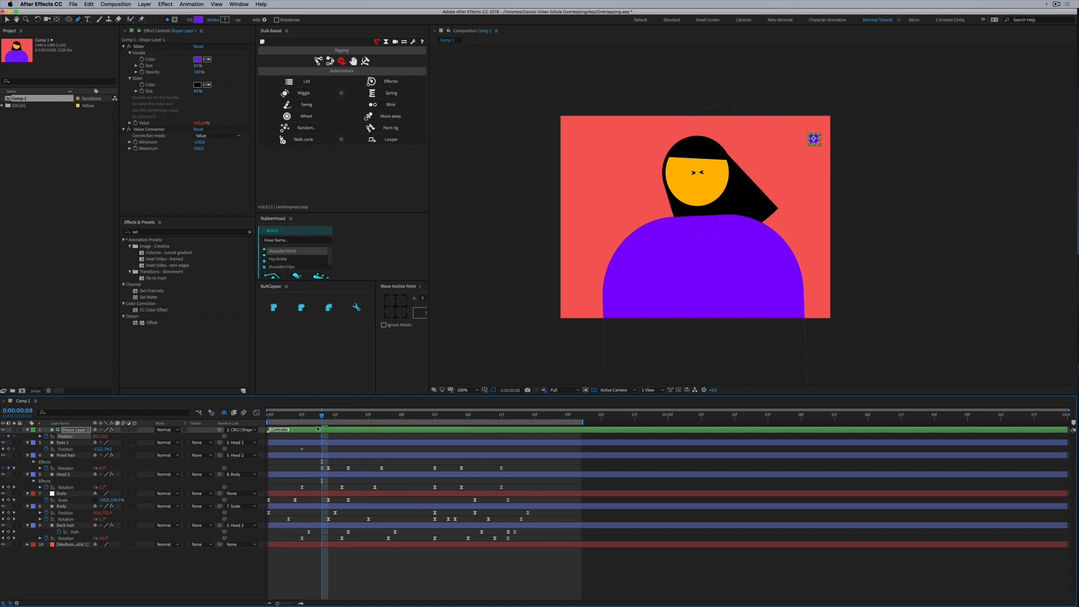
{"action": "left_click_drag", "start_coordinate": [323, 420], "coordinate": [329, 419]}
{"action": "key", "text": "space"}
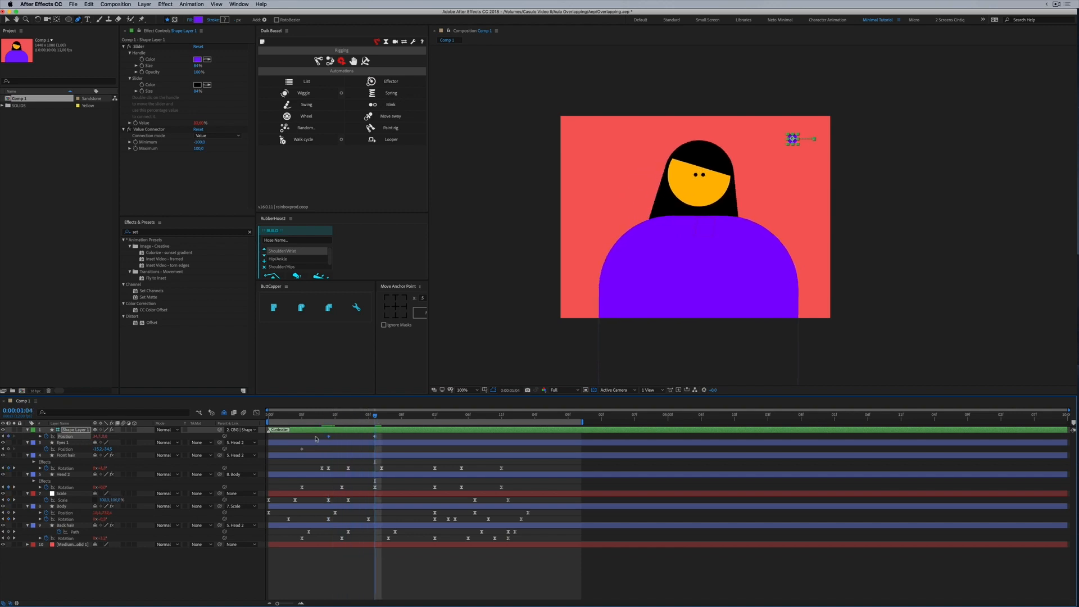
Convert Shape Layer 1's Position keyframes to hold keyframes and play back the eye change
{"action": "right_click", "coordinate": [371, 439]}
{"action": "left_click", "coordinate": [402, 499]}
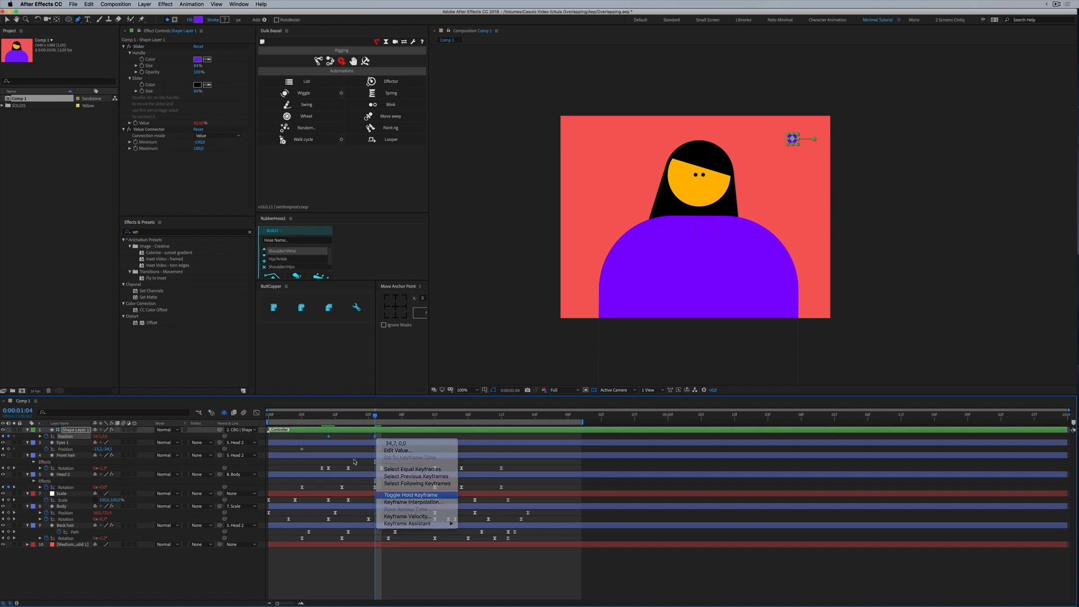
{"action": "key", "text": "space"}
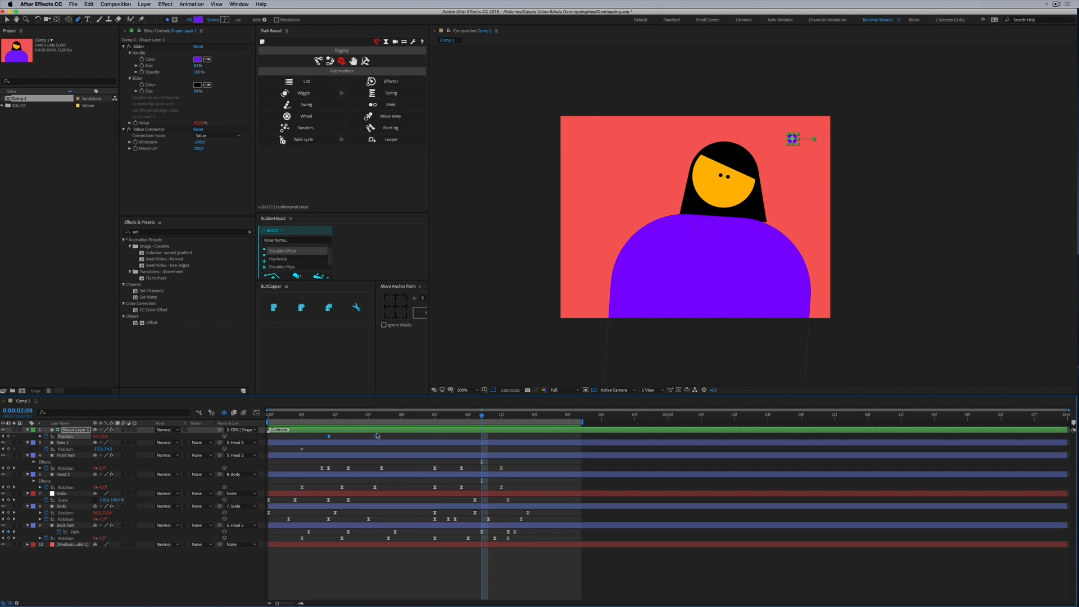
Copy Shape Layer 1's closed-eye Position keyframe to 0:00:02:08 and preview the animation
{"action": "left_click_drag", "start_coordinate": [354, 435], "coordinate": [314, 440]}
{"action": "key", "text": "super+c"}
{"action": "key", "text": "super+v"}
{"action": "key", "text": "space"}
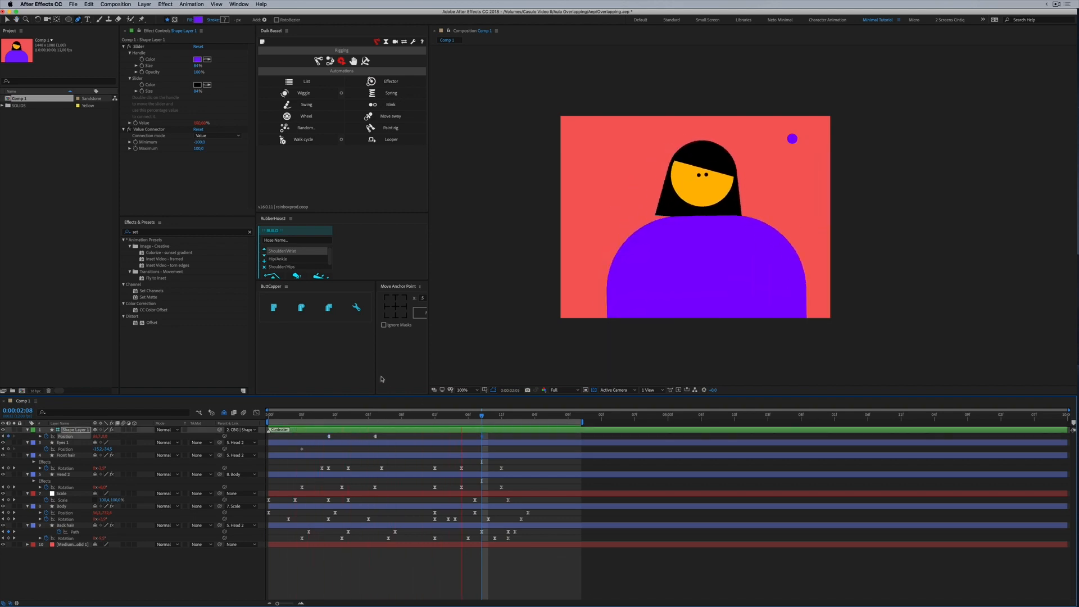
Trim the end of the work area to the Body's last Position keyframe and play back the loop
{"action": "key", "text": "space"}
{"action": "left_click_drag", "start_coordinate": [581, 422], "coordinate": [531, 423]}
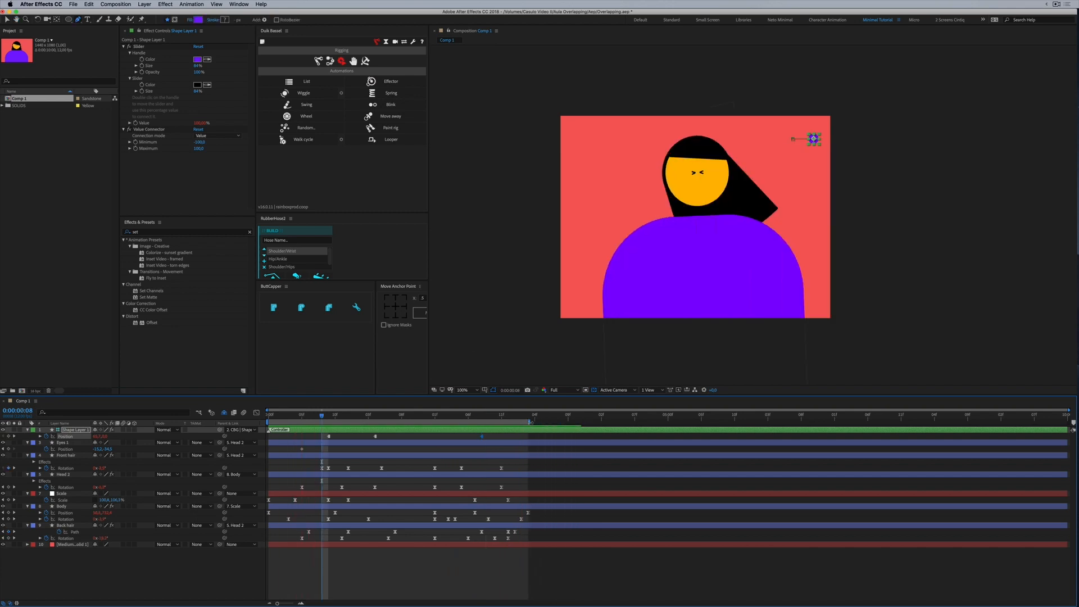
{"action": "key", "text": "space"}
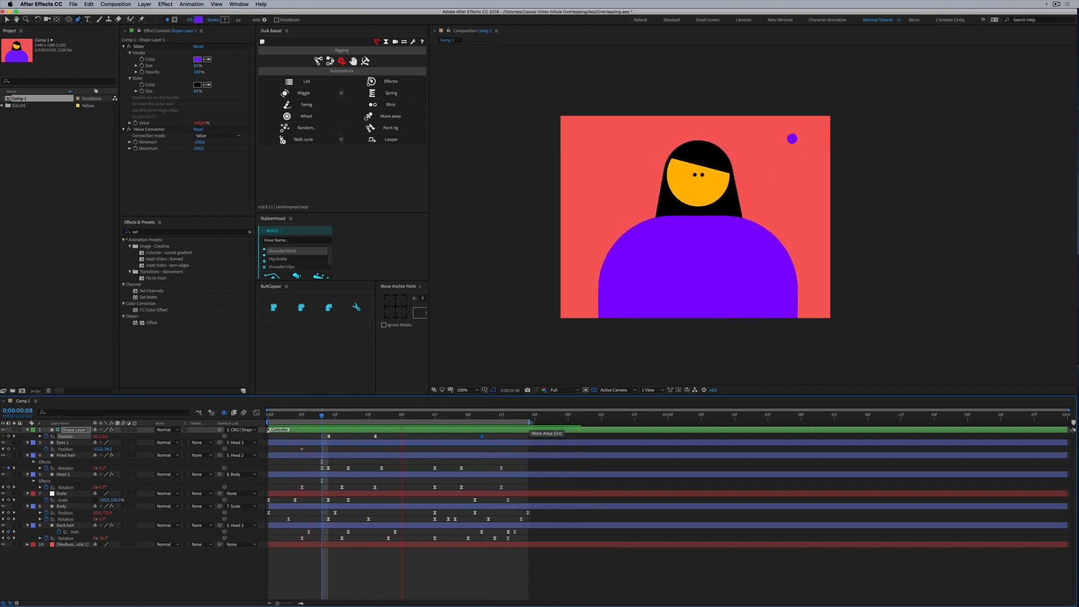